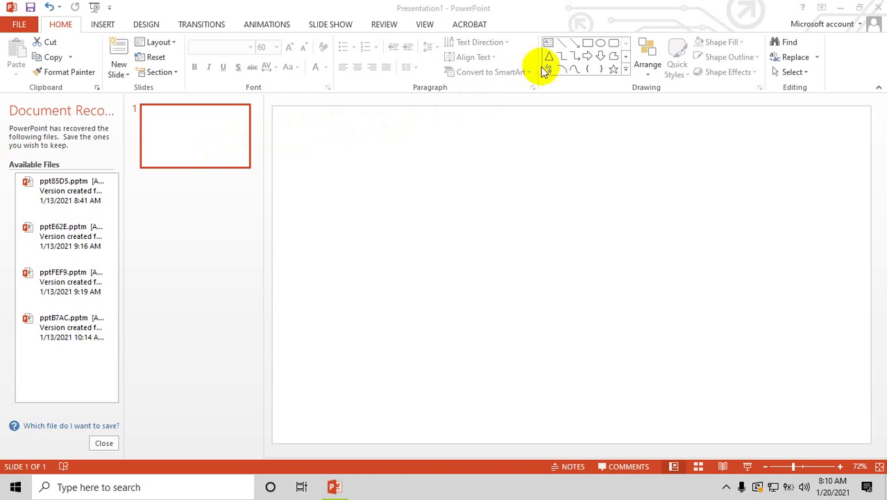
Draw a rounded rectangle near the top left of slide 1 and label it 'Cau 1'.
click(614, 46)
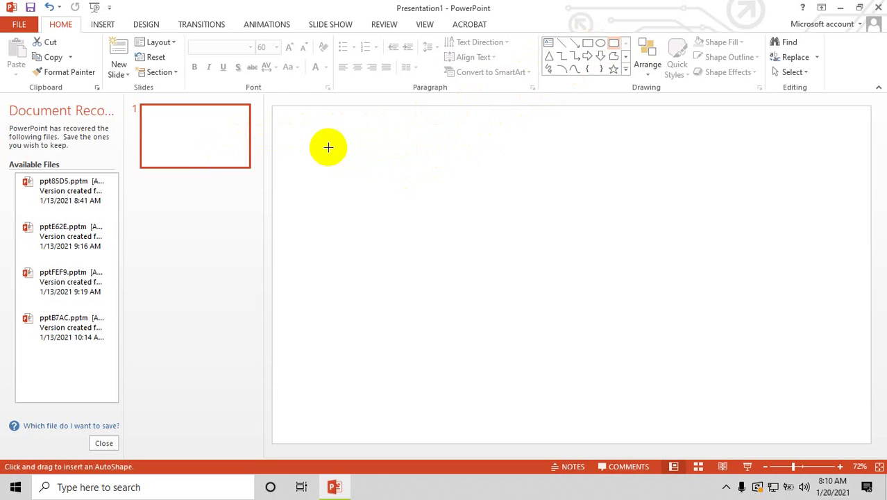
mouse_move(328, 148)
mouse_down()
mouse_move(393, 183)
mouse_move(436, 186)
mouse_up()
right_click(383, 168)
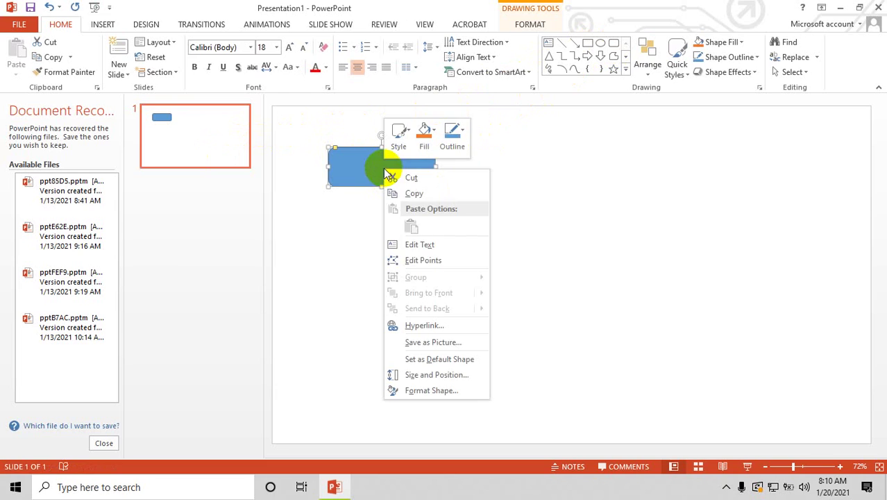
click(414, 243)
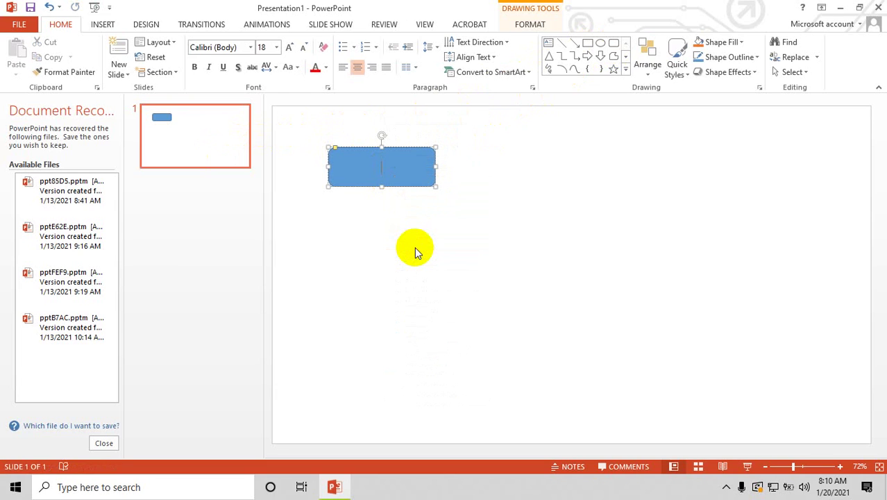
click(382, 167)
text(Cau1)
Duplicate the Cau 1 button to the right to build the row.
click(422, 191)
click(410, 172)
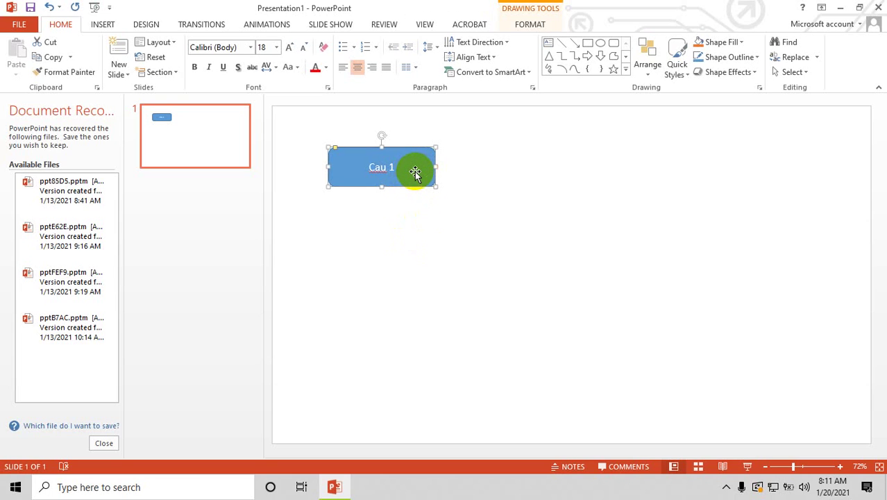
drag(414, 172, 784, 175)
Place the fourth copy at the row's end and relabel the second button 'Cau 2'.
click(723, 243)
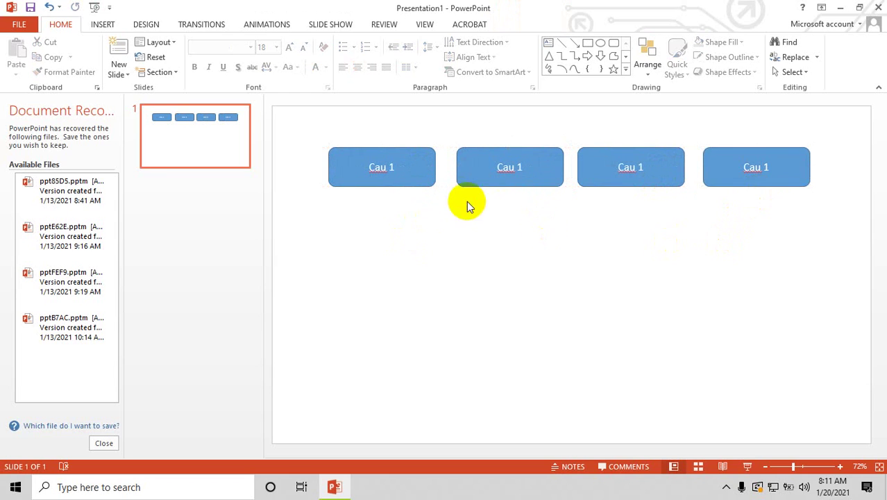
click(525, 171)
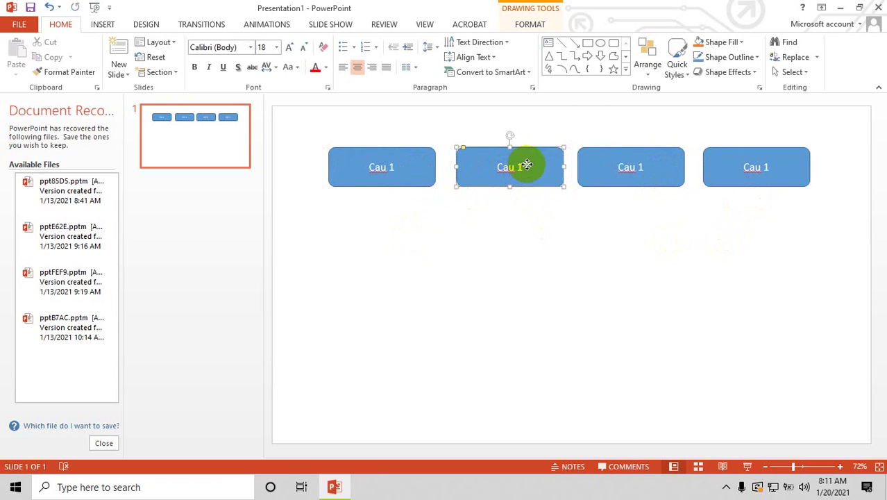
right_click(527, 164)
click(522, 170)
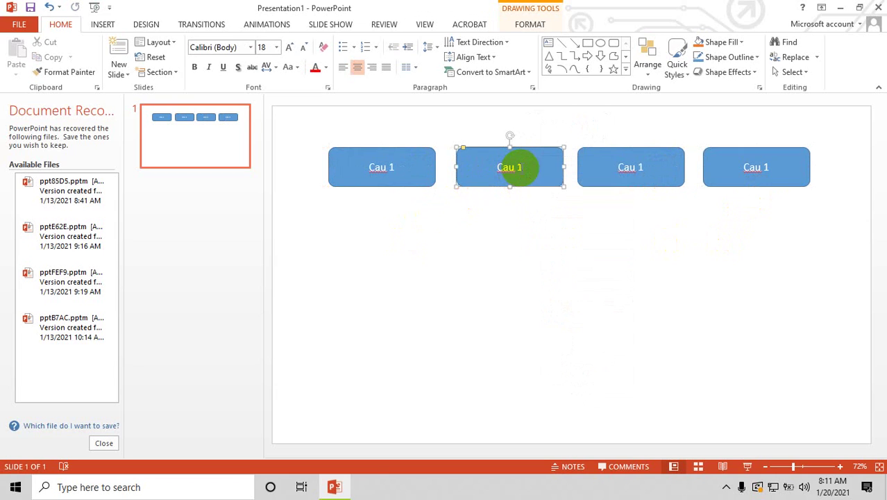
right_click(523, 168)
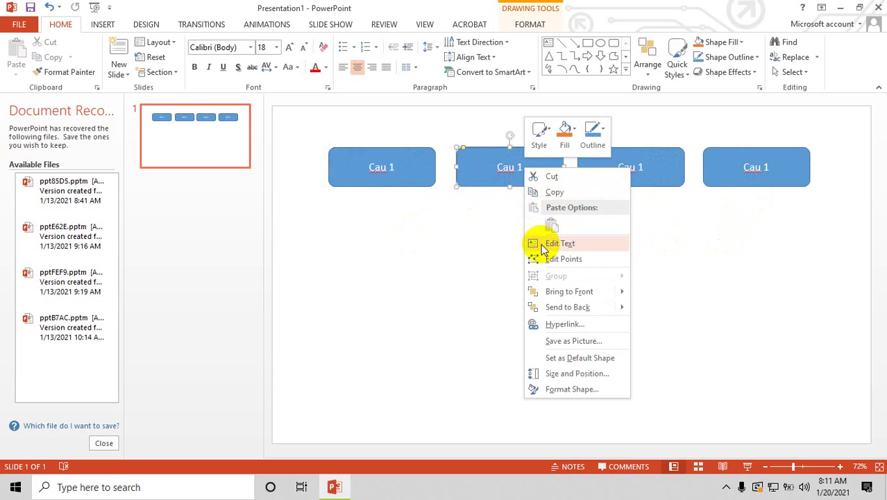
click(544, 248)
click(519, 175)
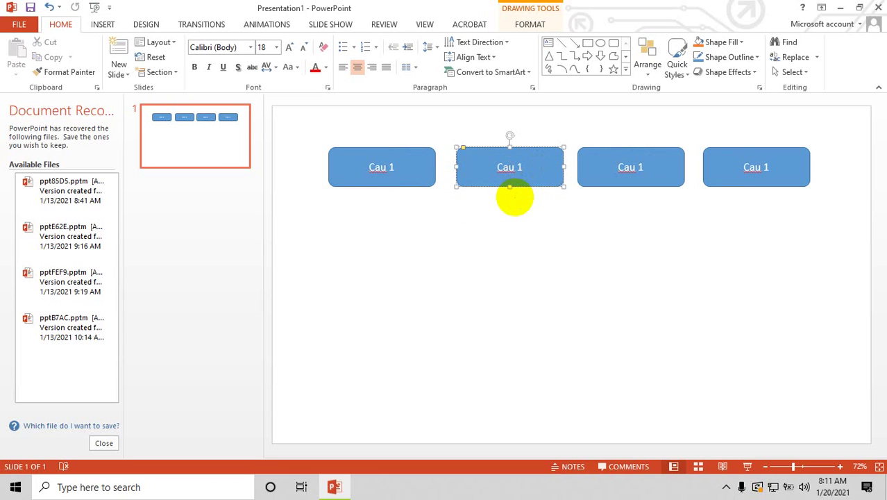
key(BackSpace)
text(2)
Relabel the third and fourth buttons 'Cau 3' and 'Cau 4'.
click(636, 168)
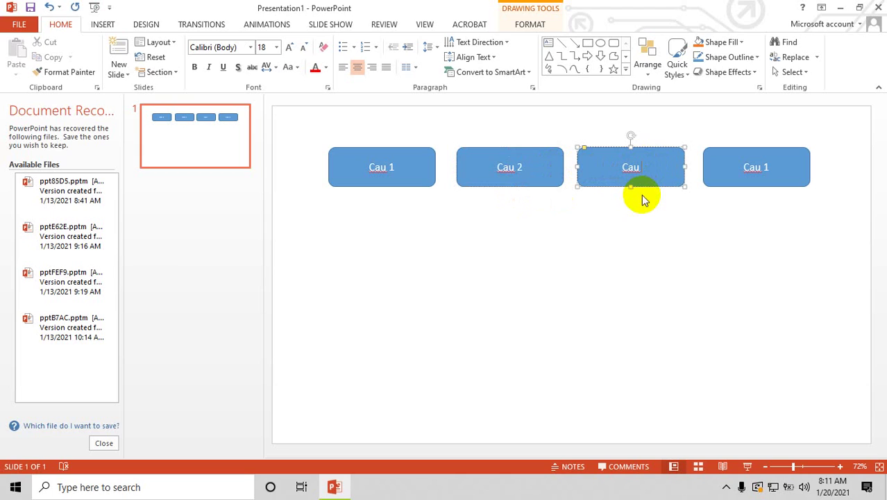
text(3)
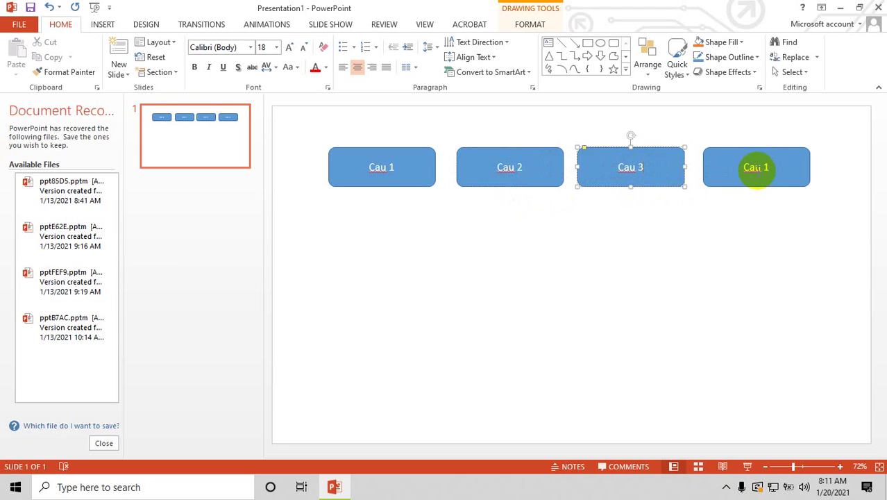
click(762, 168)
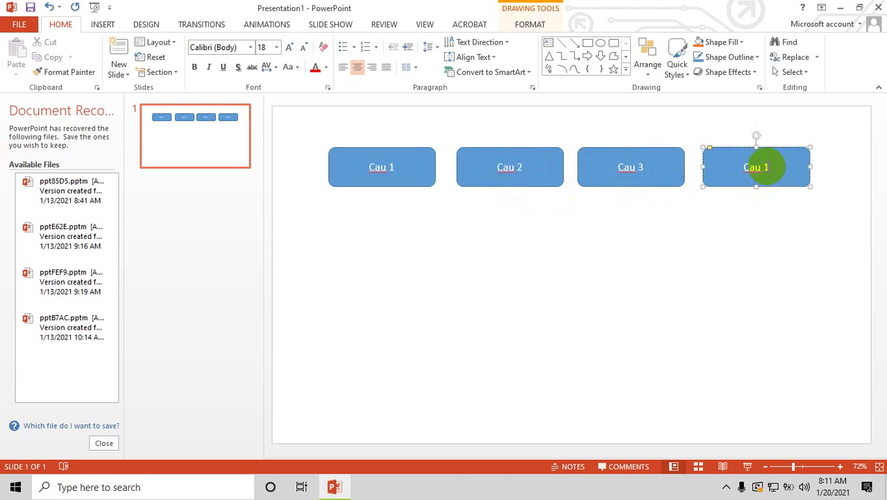
text(4)
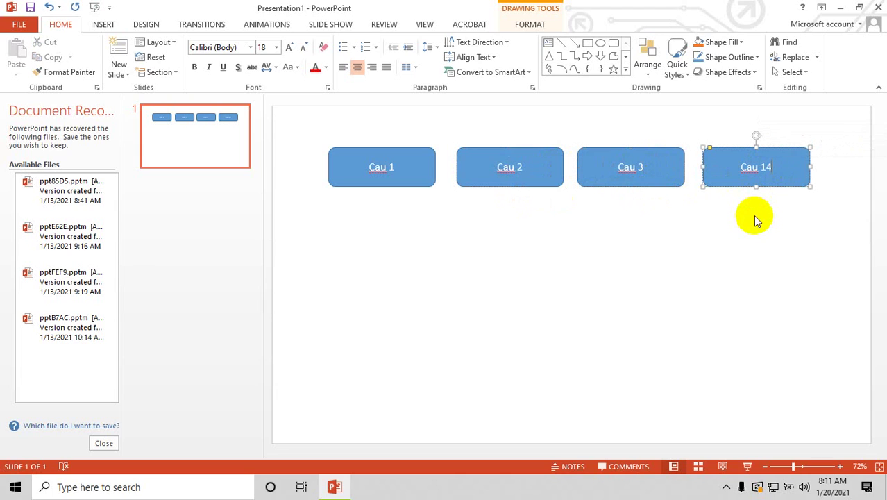
key(BackSpace)
key(BackSpace)
key(BackSpace)
click(664, 241)
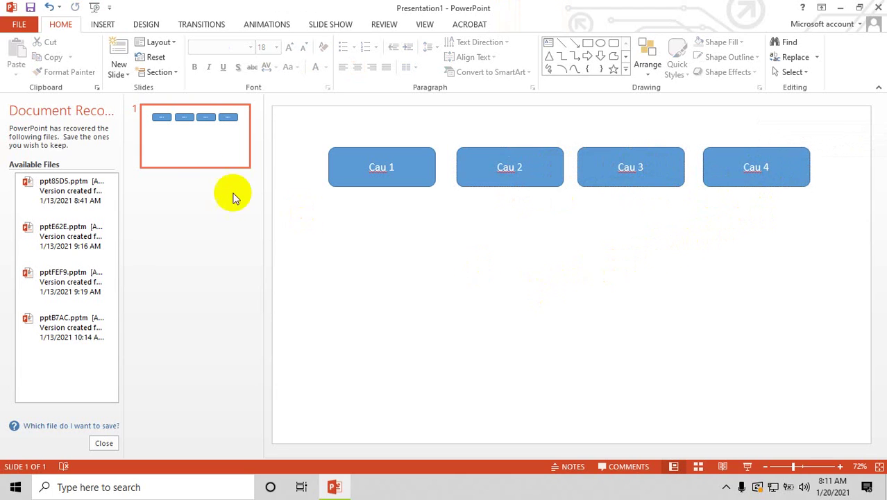
Add three blank slides after slide 1 and go to slide 2.
click(198, 172)
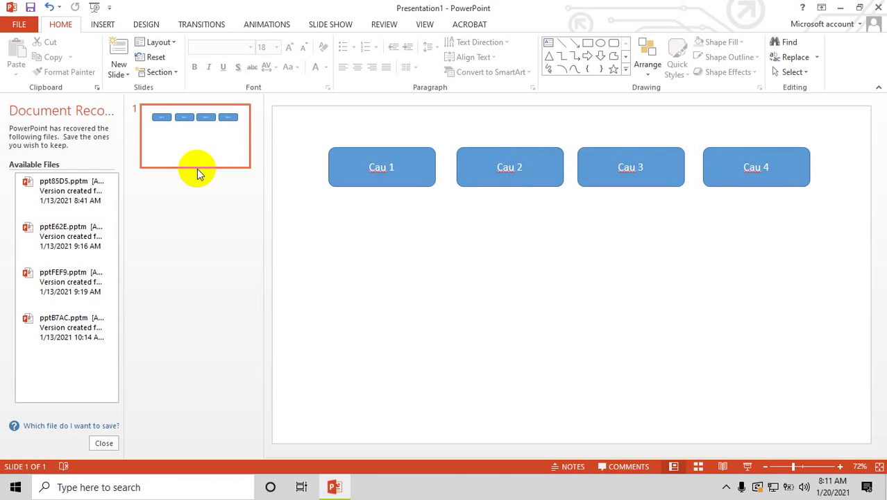
drag(198, 172, 193, 151)
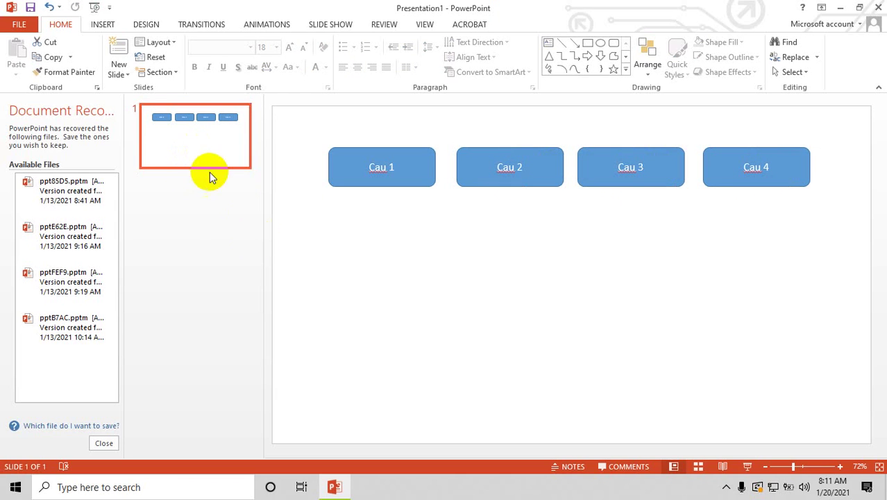
click(458, 300)
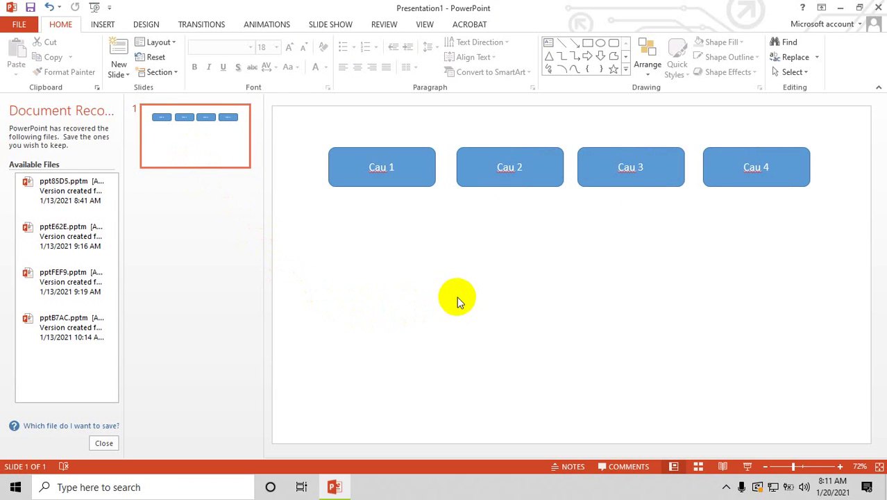
right_click(188, 160)
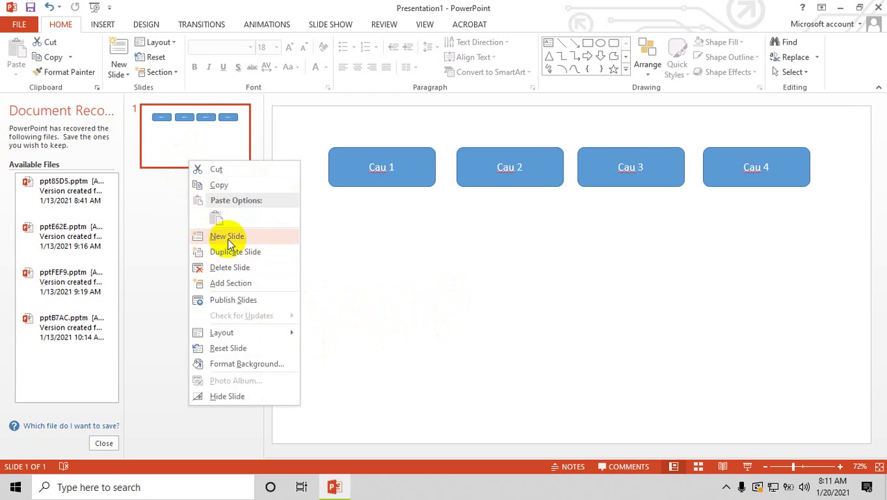
click(231, 240)
right_click(195, 213)
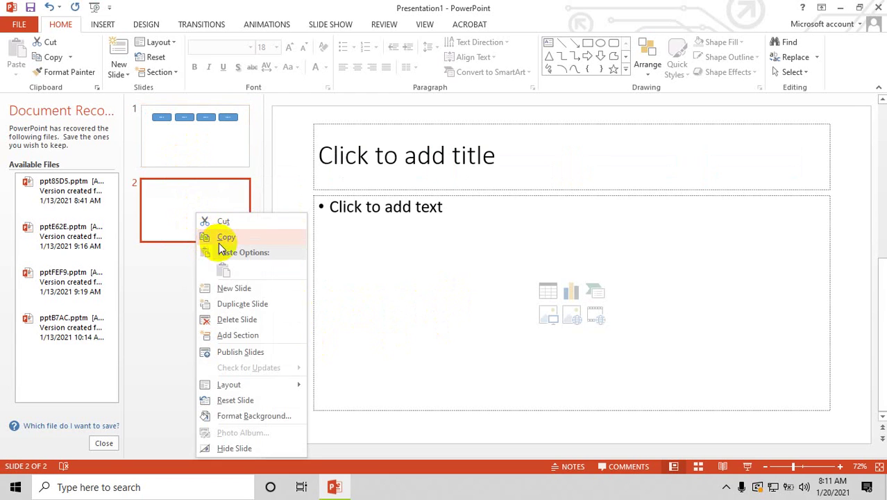
click(231, 289)
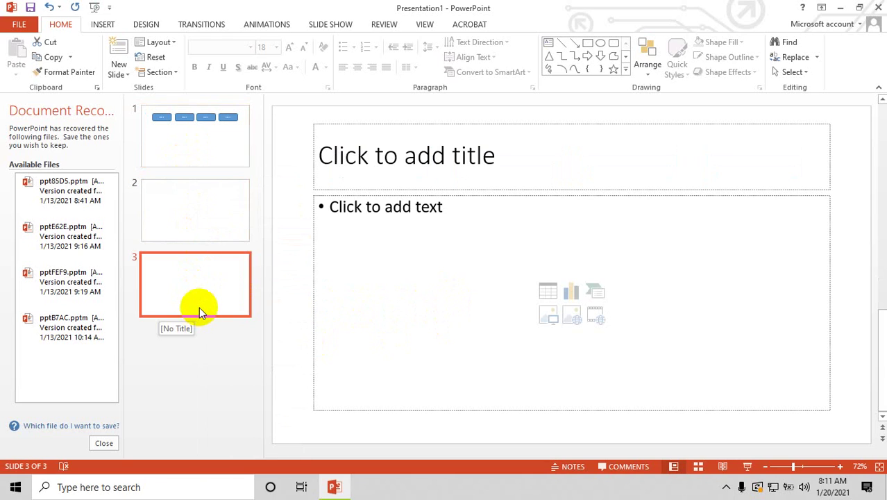
right_click(199, 307)
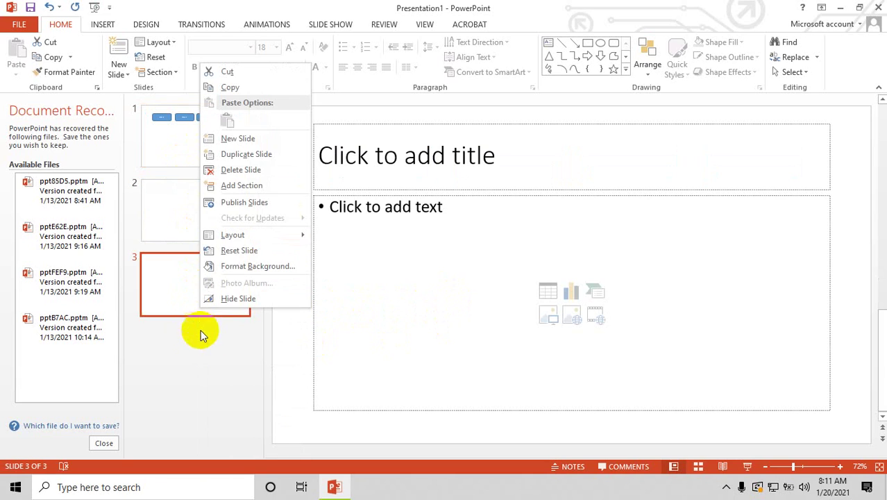
click(234, 140)
click(198, 202)
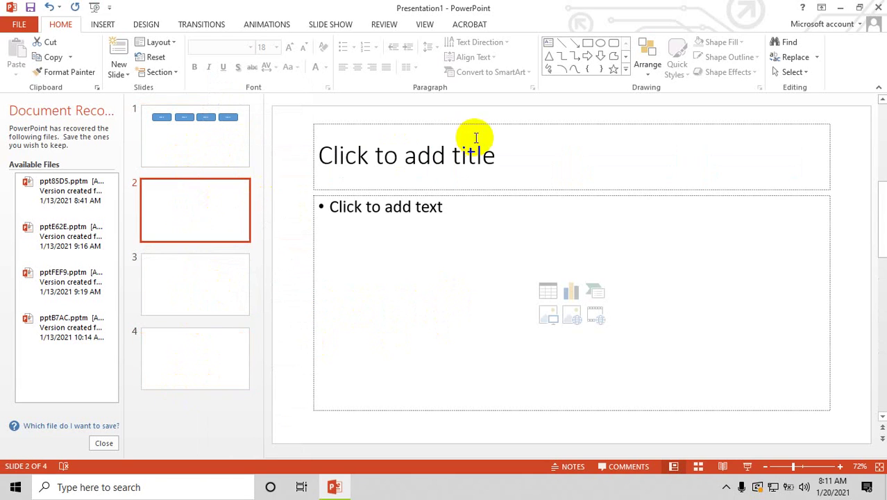
Begin the slide 2 title, leaving just 'C' after fixing a typo.
click(517, 151)
text(Caa)
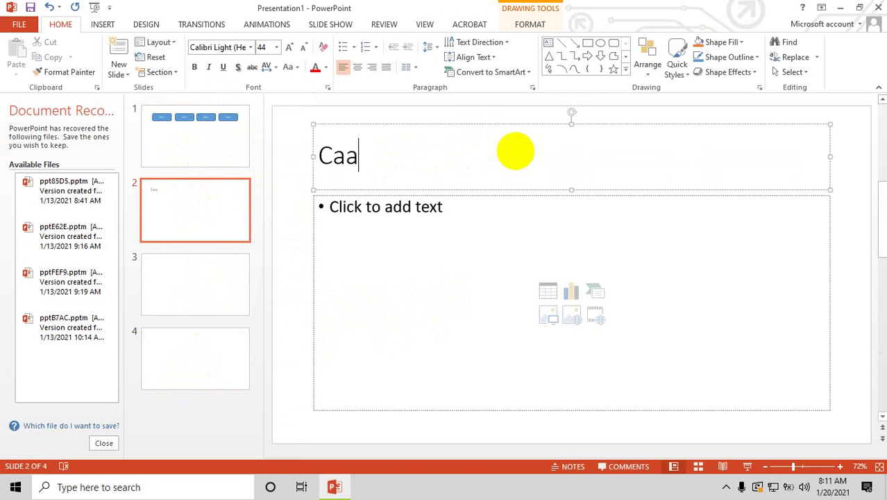
text(u)
key(BackSpace)
key(BackSpace)
key(BackSpace)
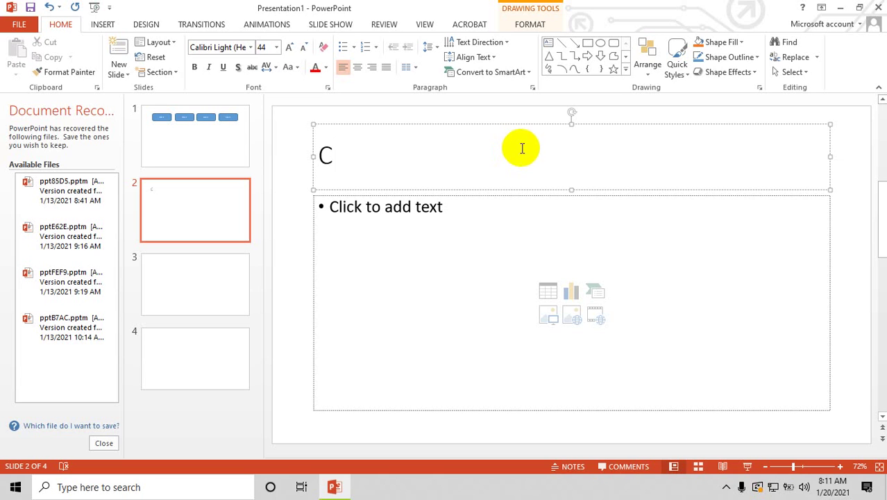
Launch the UniKey Vietnamese typing tool from the desktop and return to PowerPoint.
click(841, 7)
double_click(219, 196)
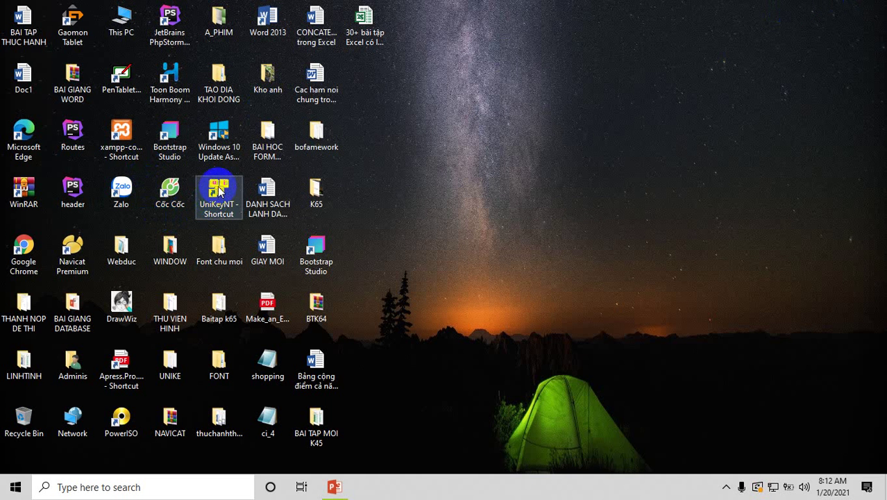
click(544, 133)
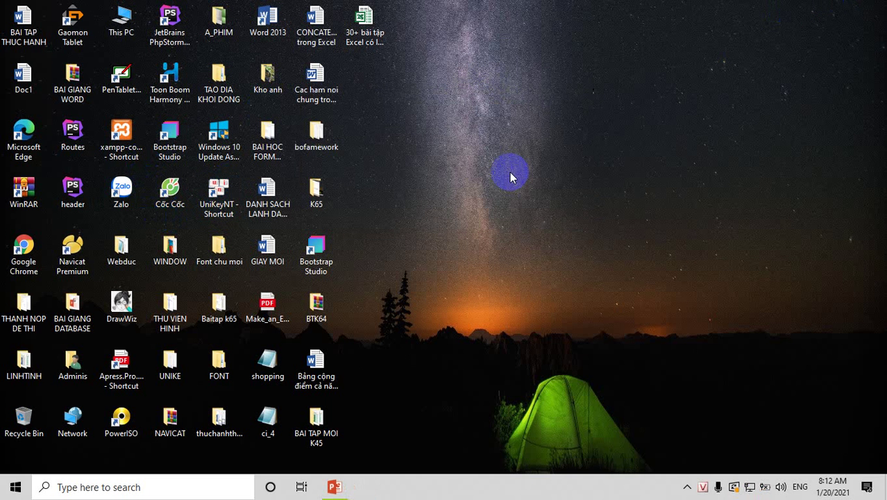
click(334, 487)
click(192, 133)
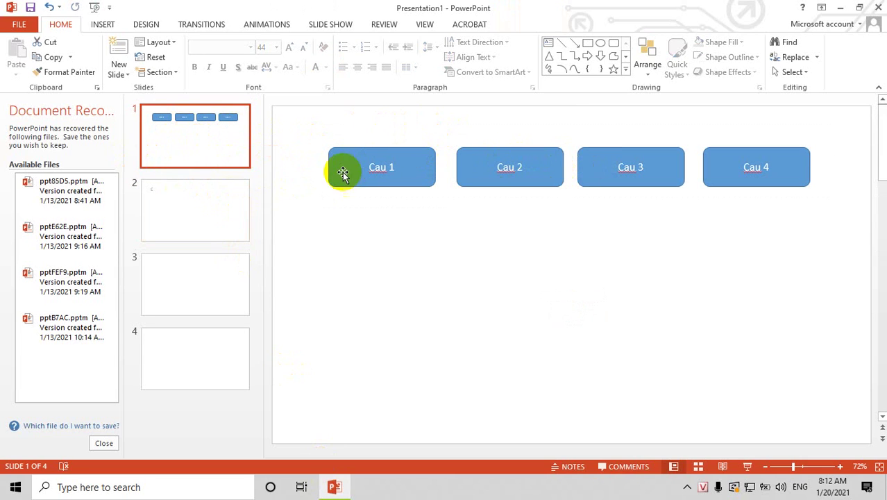
Complete slide 2's title as 'Câu 1'.
click(208, 209)
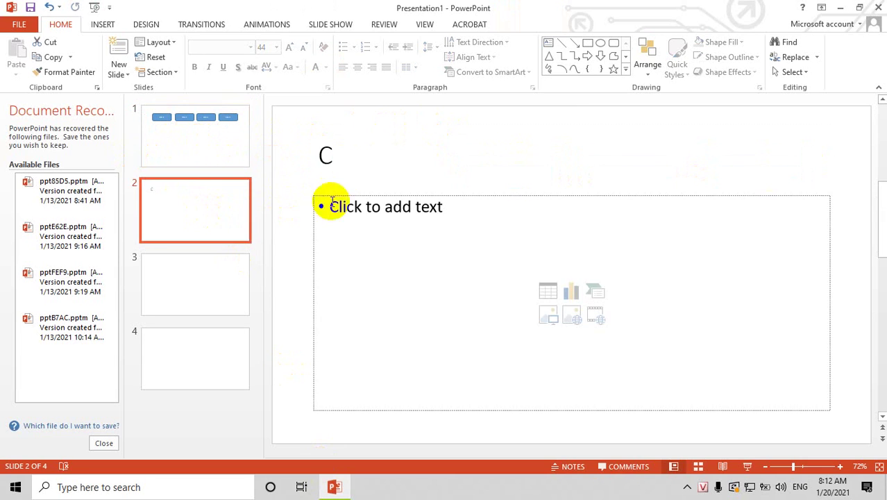
click(333, 157)
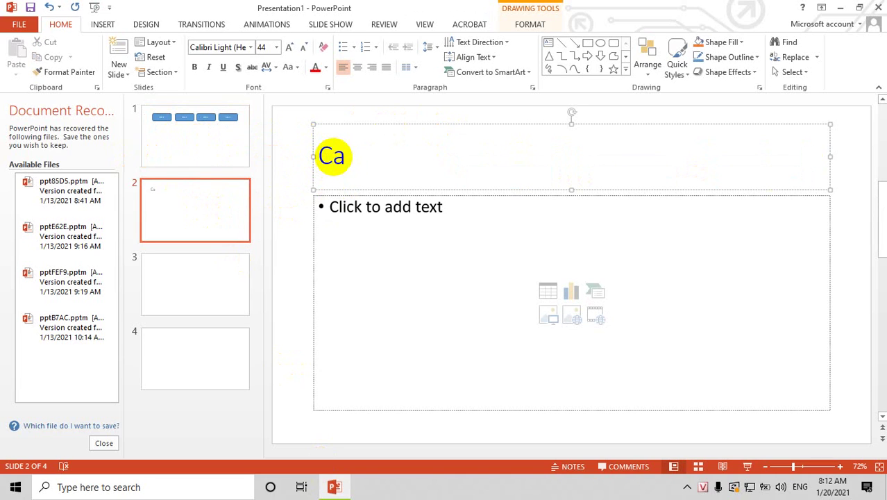
text(au)
text(1)
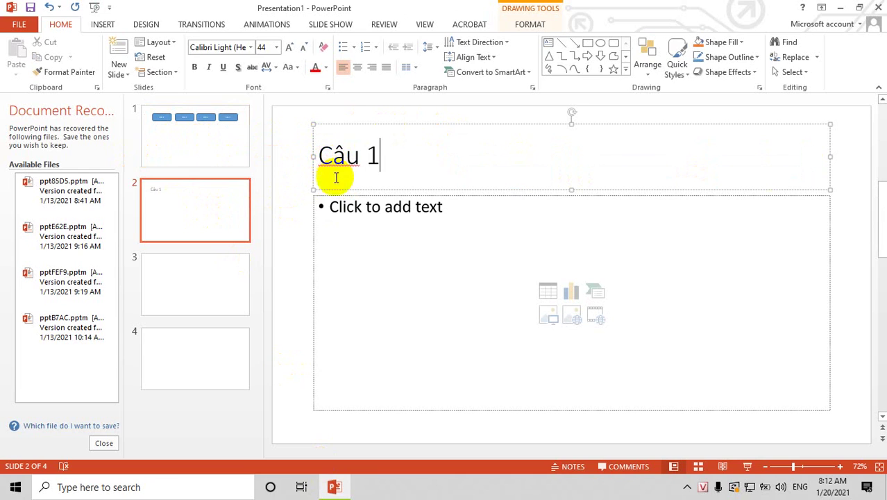
Type the question 'What ... You doing?' as the first body bullet.
click(352, 216)
click(390, 158)
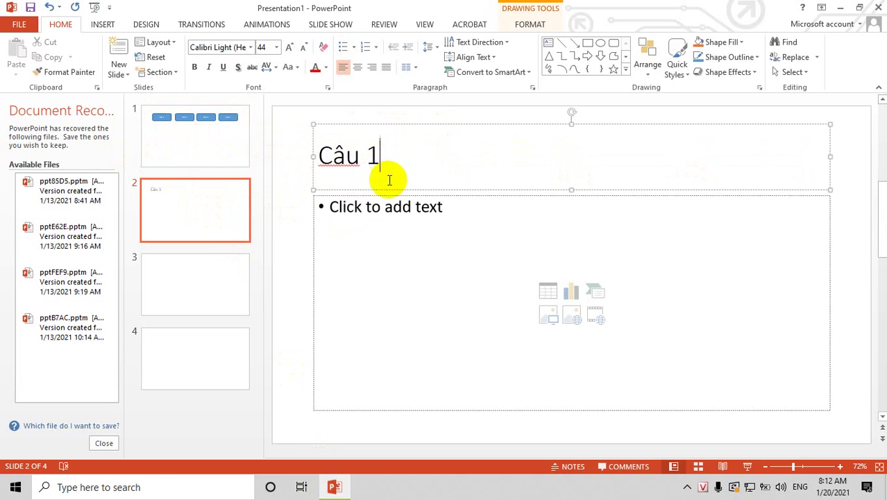
click(374, 206)
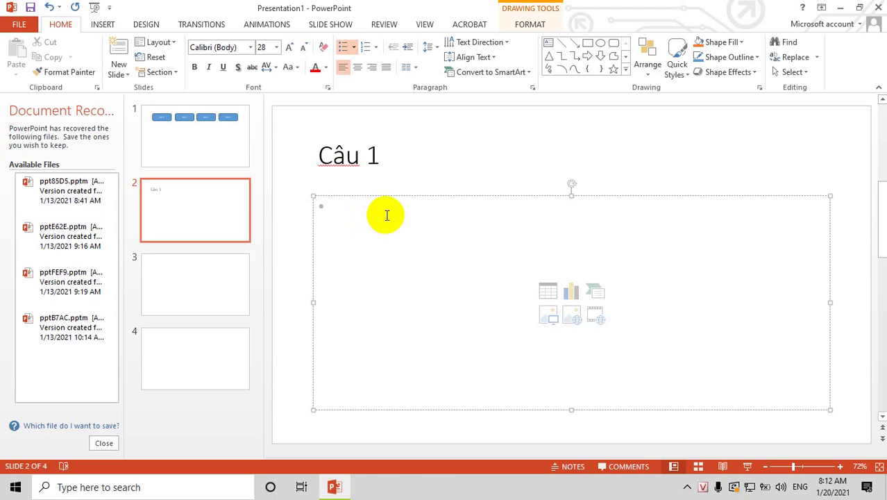
text(W)
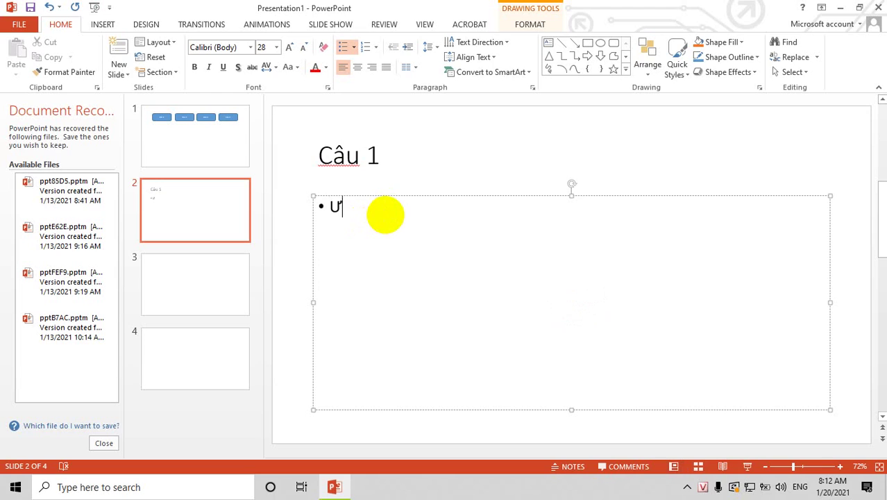
text(hat ...)
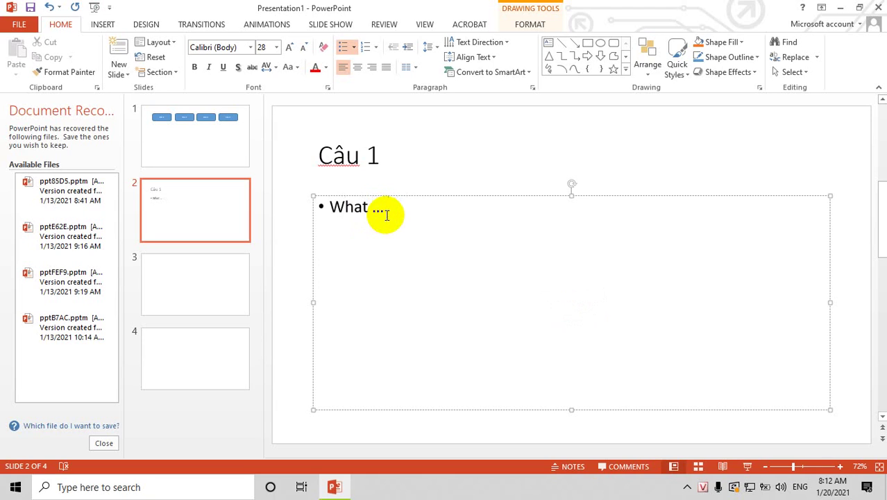
text( Y)
text(ou do)
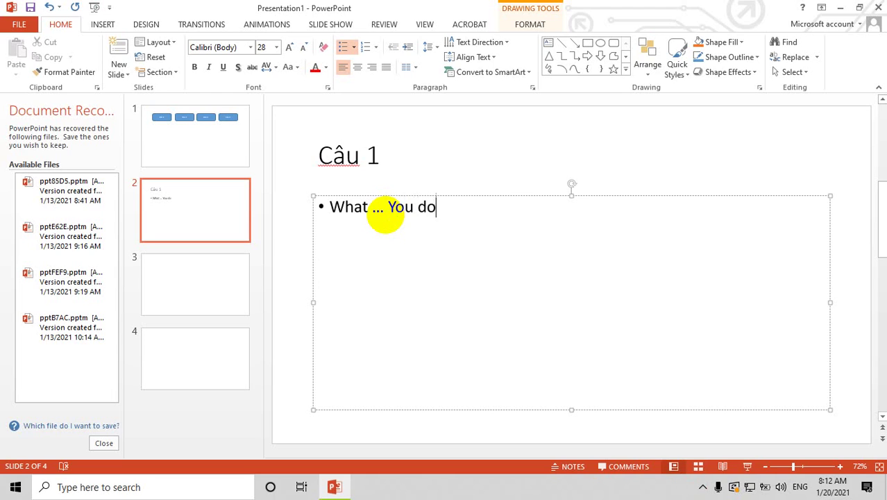
text(ing?)
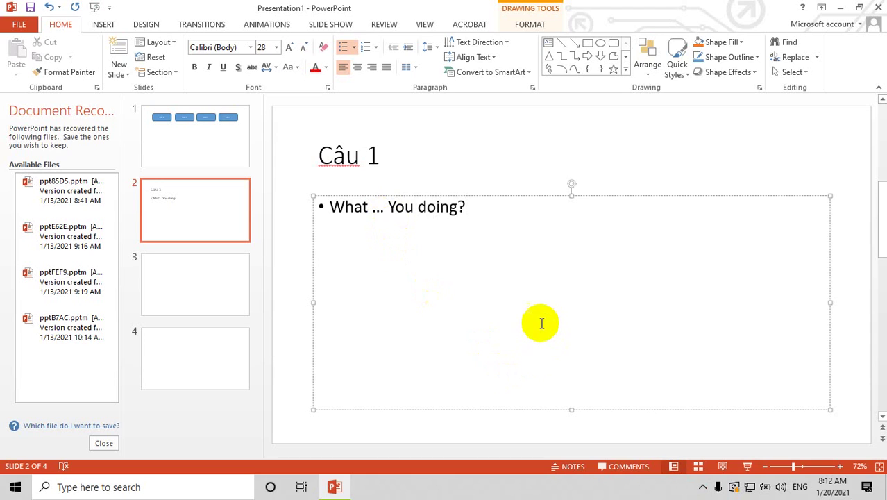
Shorten the body box and move the question line into the title after 'Câu 1'.
drag(572, 410, 572, 381)
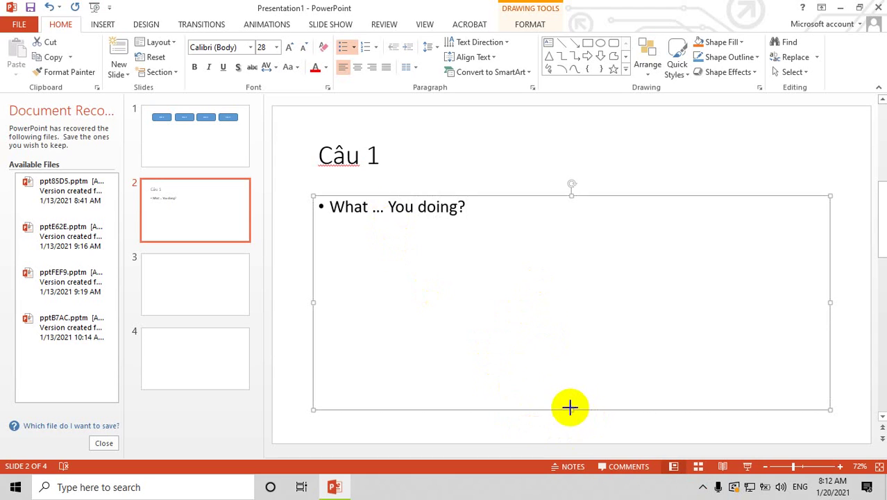
triple_click(363, 205)
right_click(369, 212)
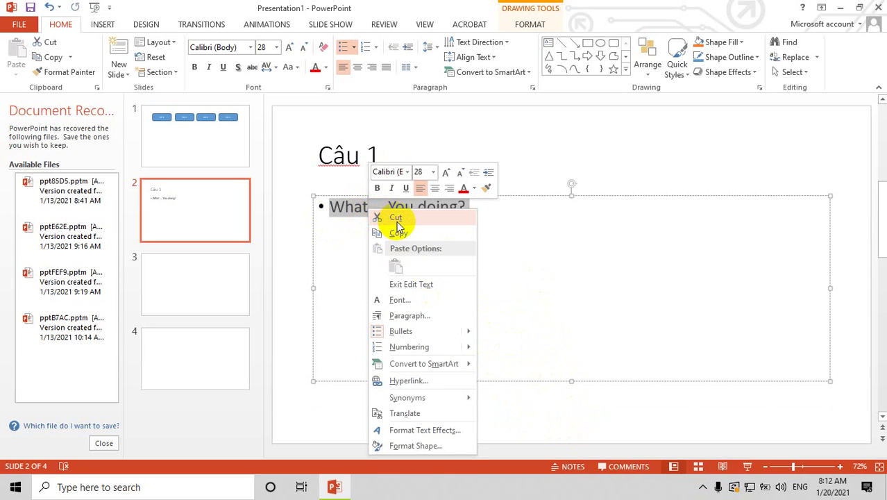
click(396, 215)
click(396, 155)
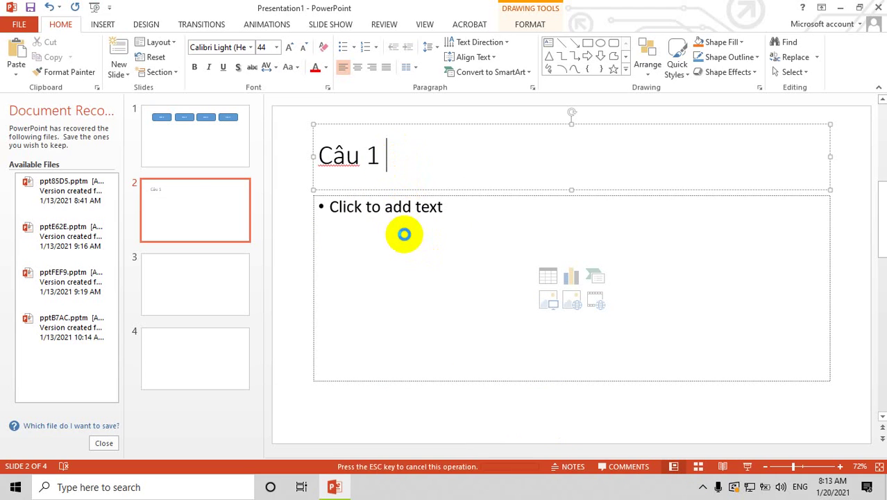
key(ctrl+v)
List ARE, IS and BE as body bullets and shrink the box from the bottom.
click(452, 206)
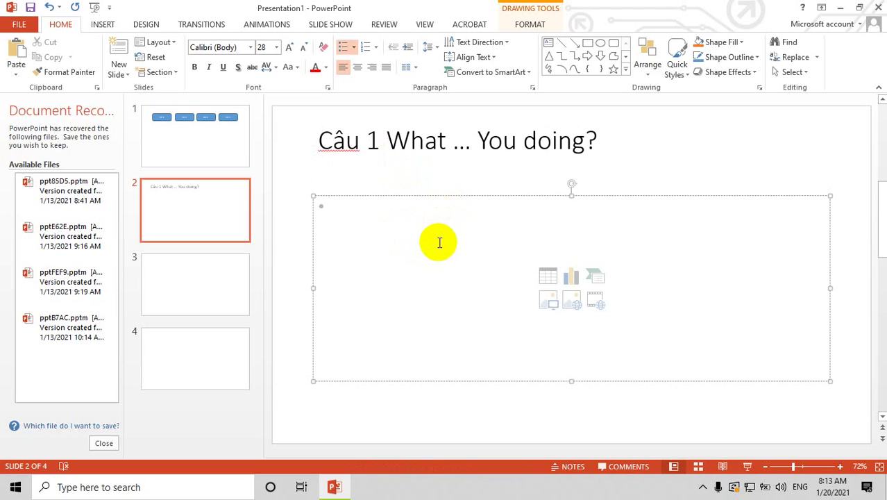
text(ARE)
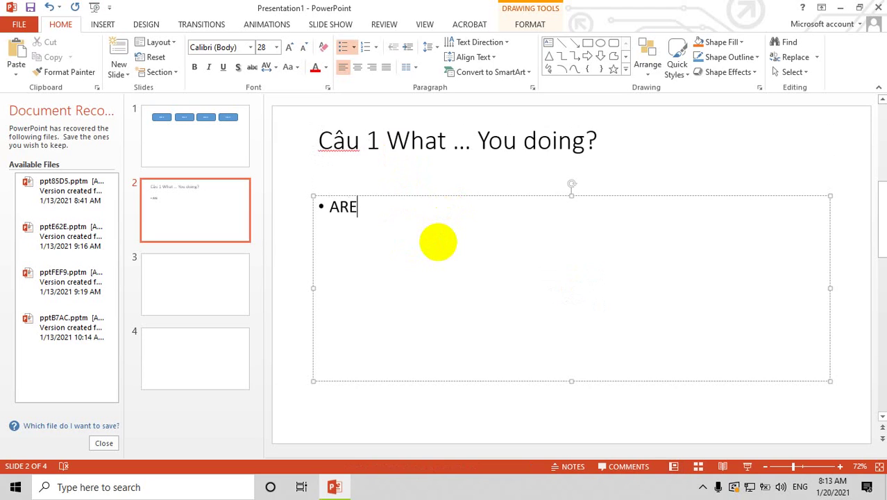
key(Return)
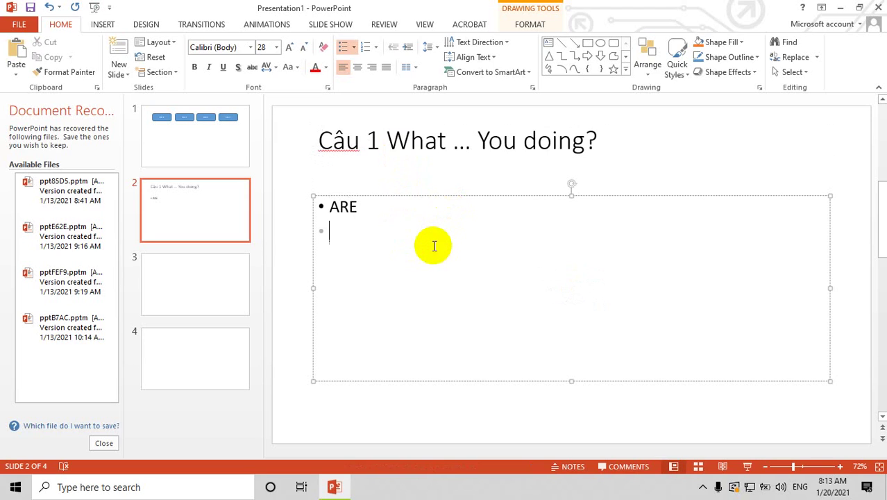
text(IS)
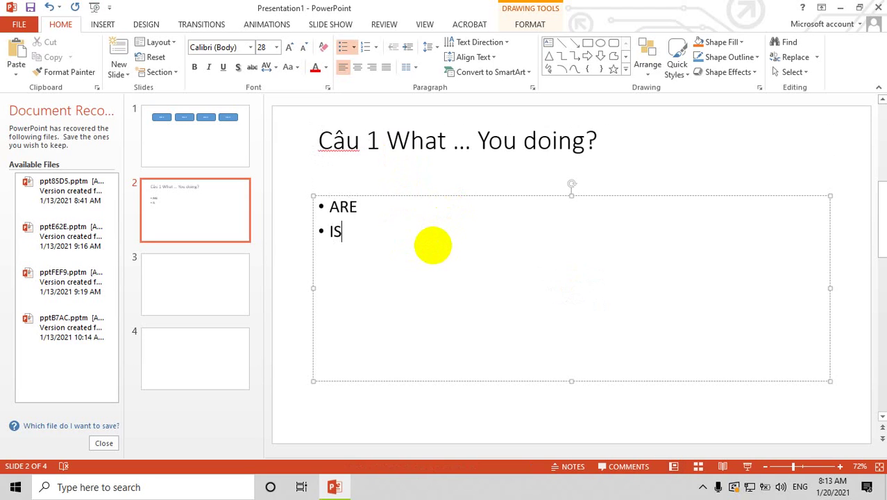
key(Return)
text(BE)
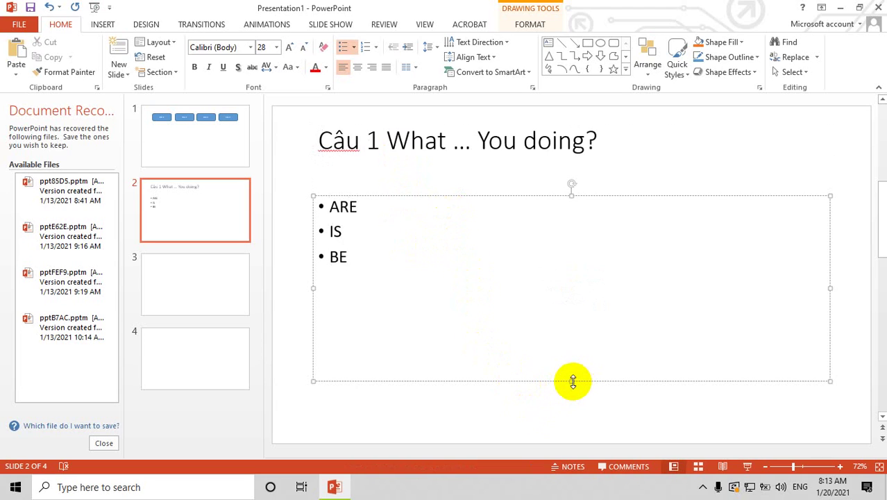
drag(570, 380, 568, 329)
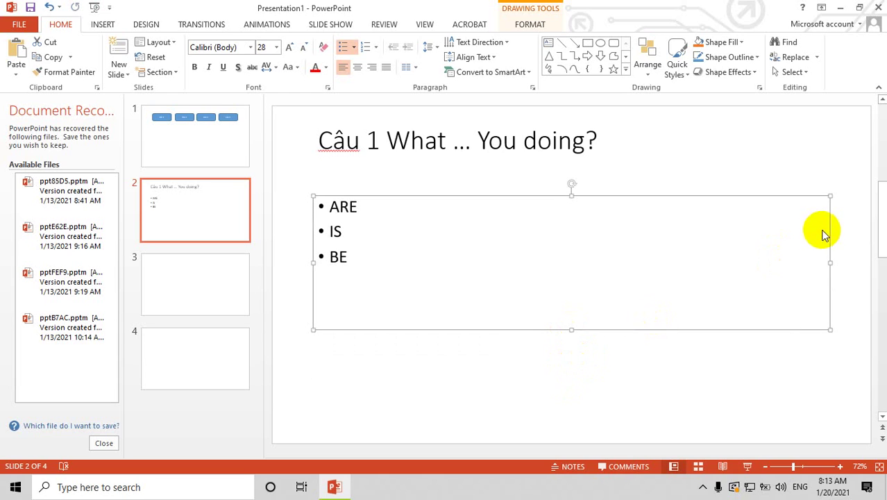
Narrow the ARE/IS/BE text box, then select the whole box and delete it.
drag(829, 262, 529, 250)
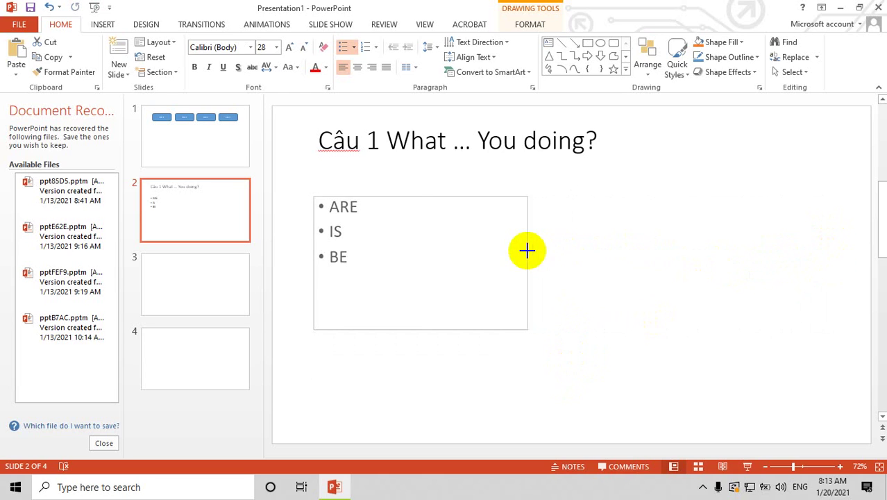
click(577, 261)
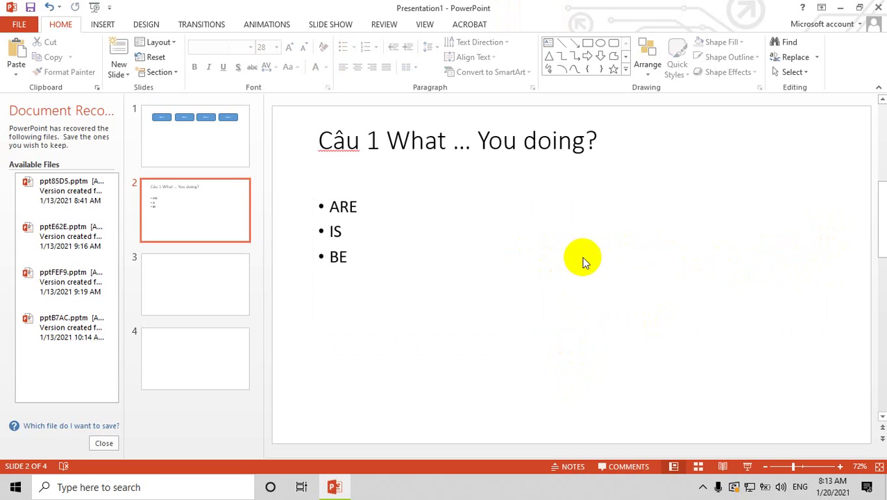
click(347, 205)
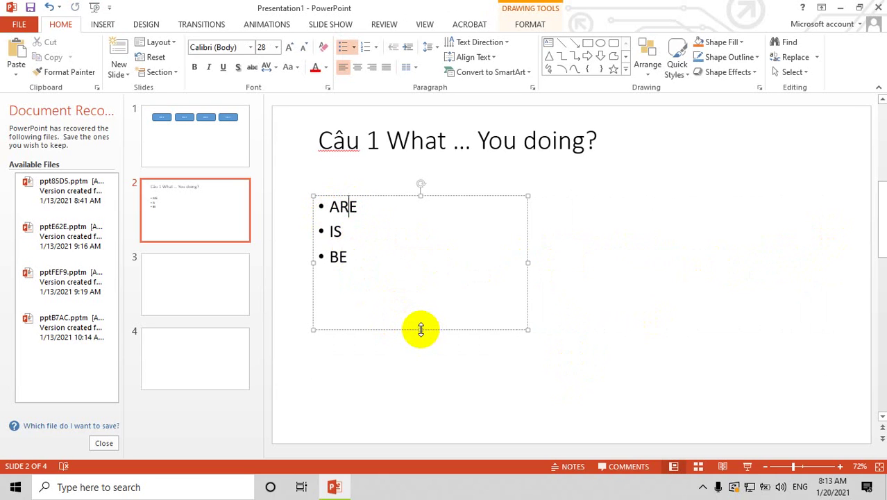
drag(422, 331, 422, 326)
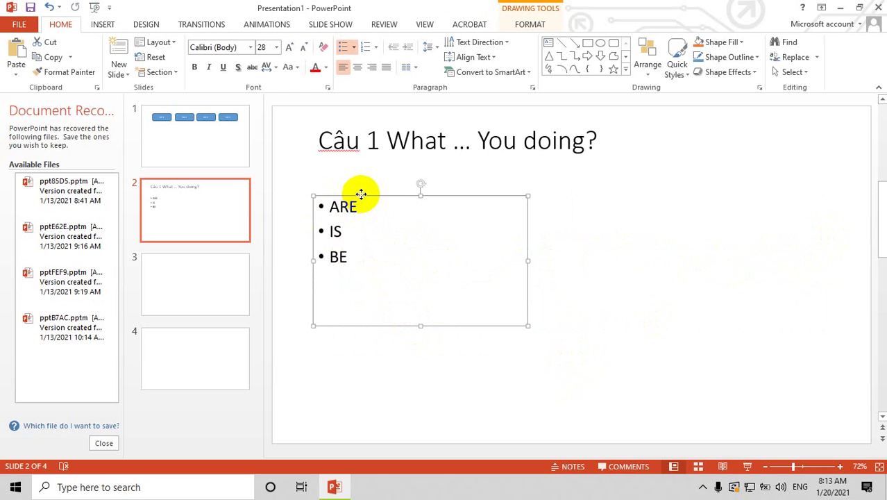
key(Delete)
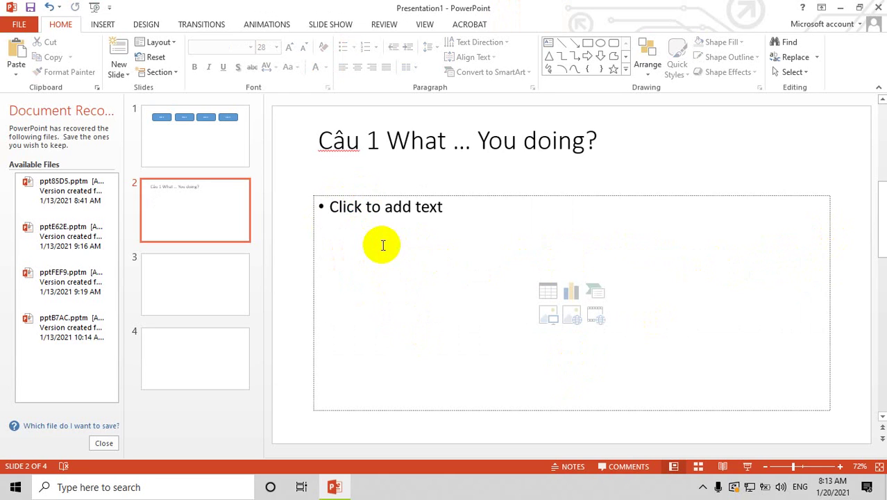
Draw a small rounded rectangle and delete slide 2's empty content placeholder.
click(380, 243)
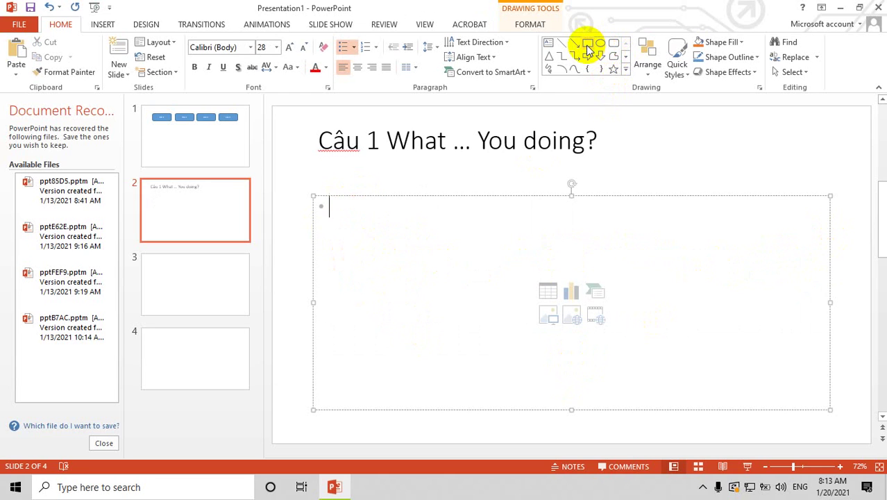
click(549, 43)
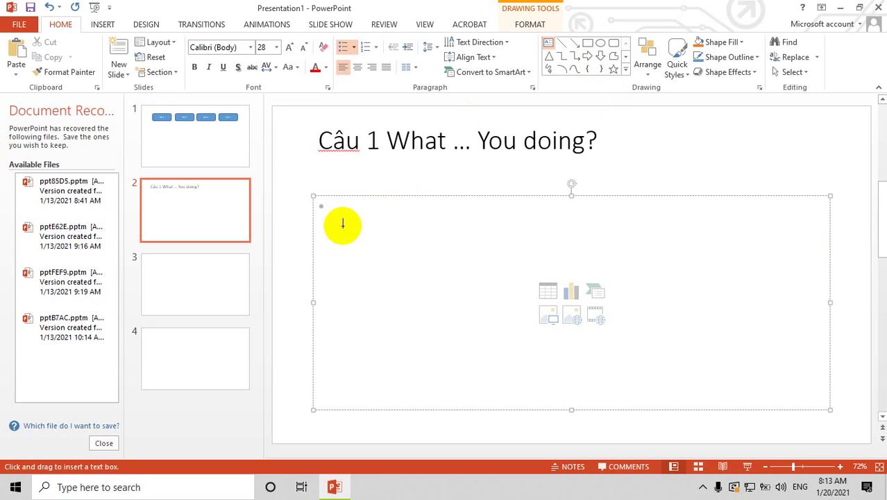
click(614, 44)
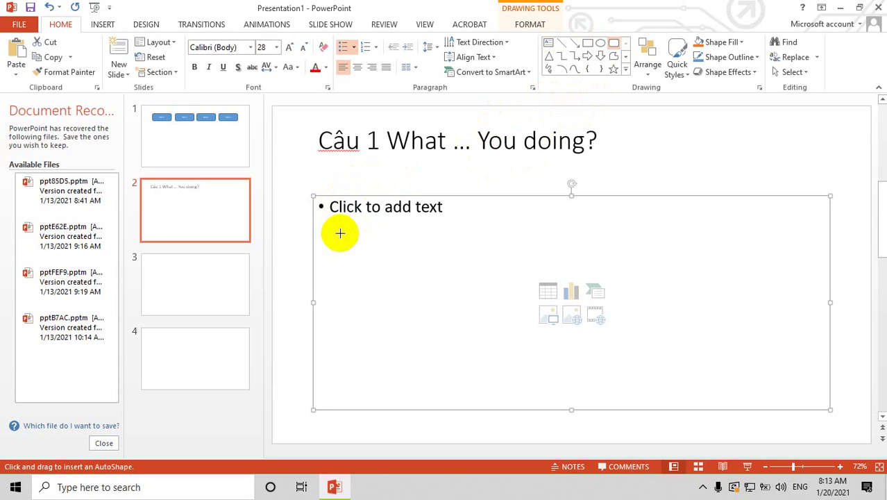
drag(340, 233, 383, 253)
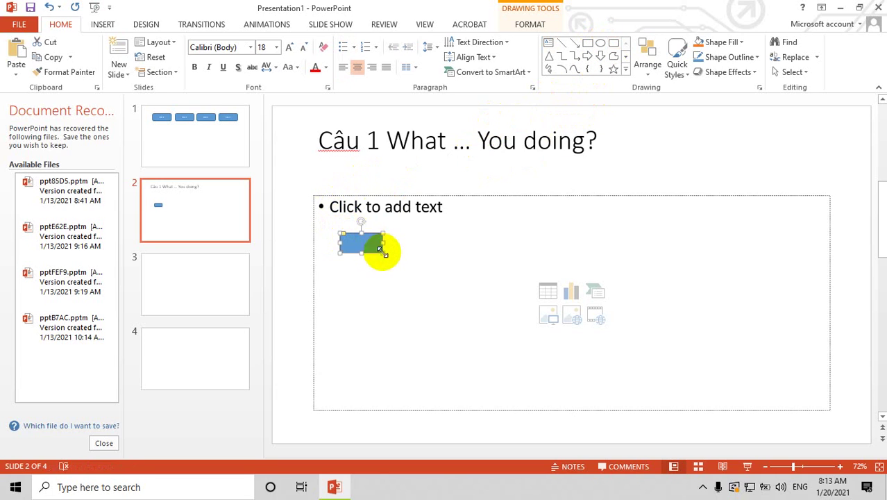
click(387, 194)
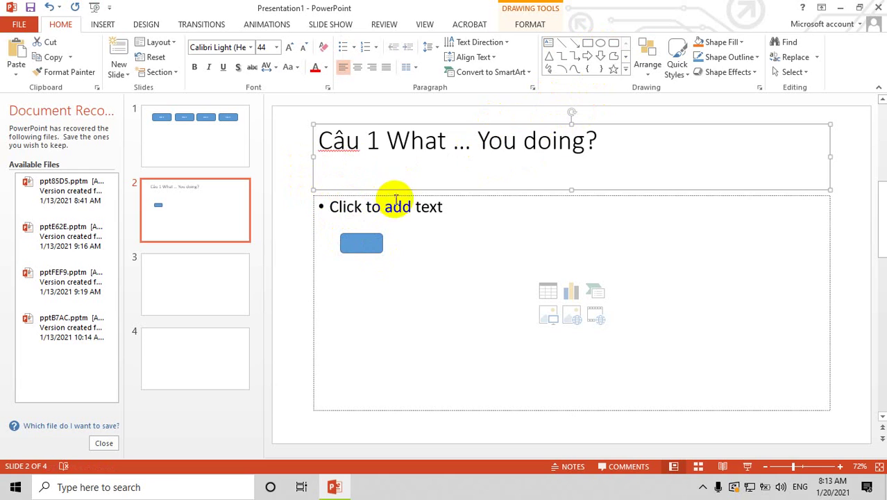
click(476, 198)
click(481, 198)
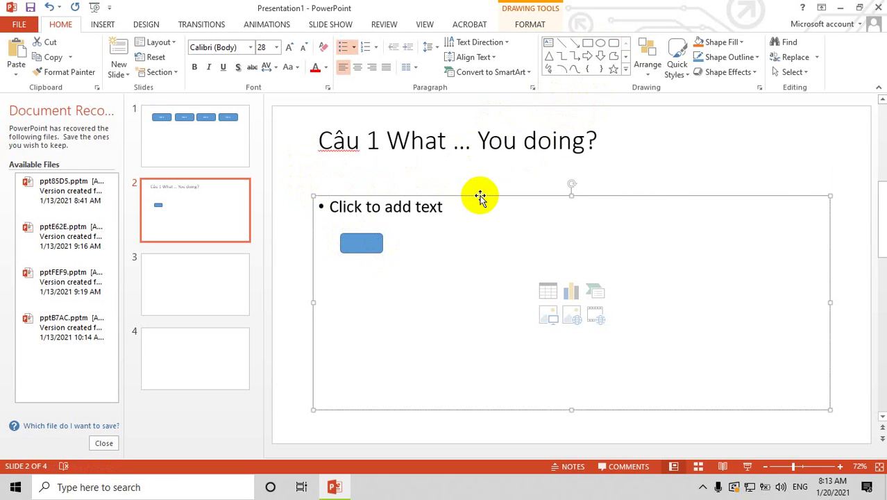
key(Delete)
Move the rectangle up under the title and label it 'ARE'.
drag(354, 243, 349, 204)
right_click(355, 213)
mouse_move(389, 351)
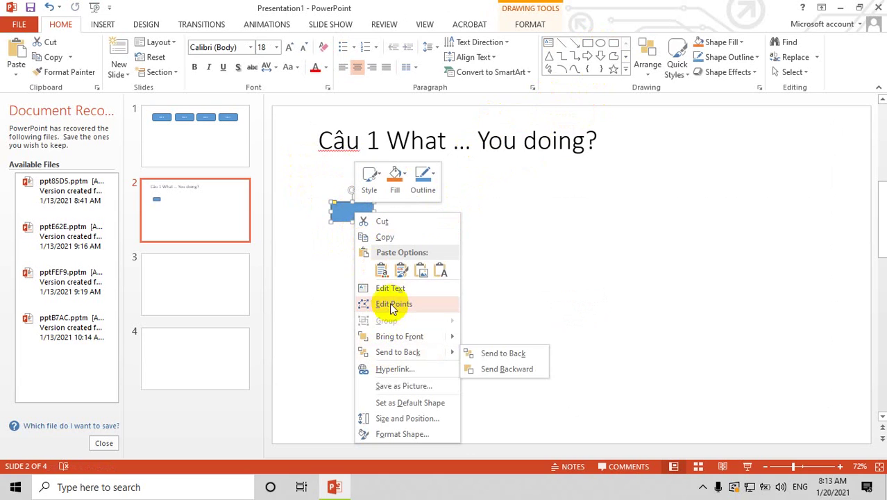
click(391, 289)
text(ARE)
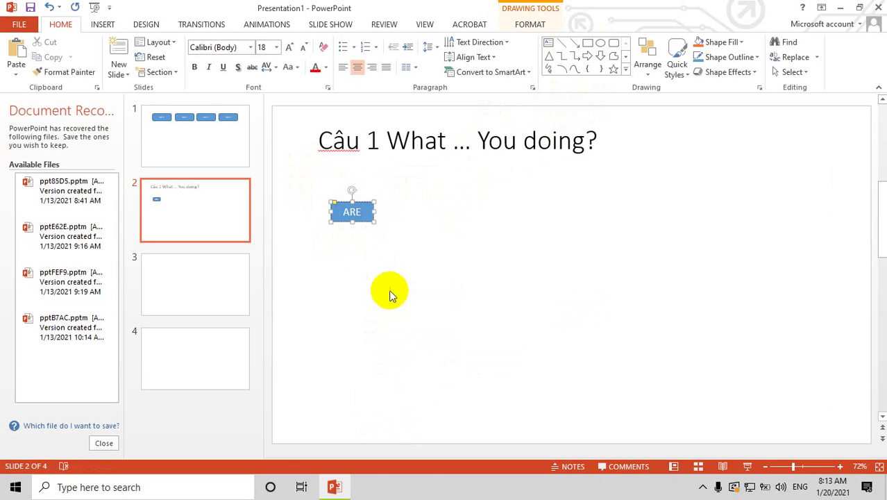
click(379, 255)
click(366, 215)
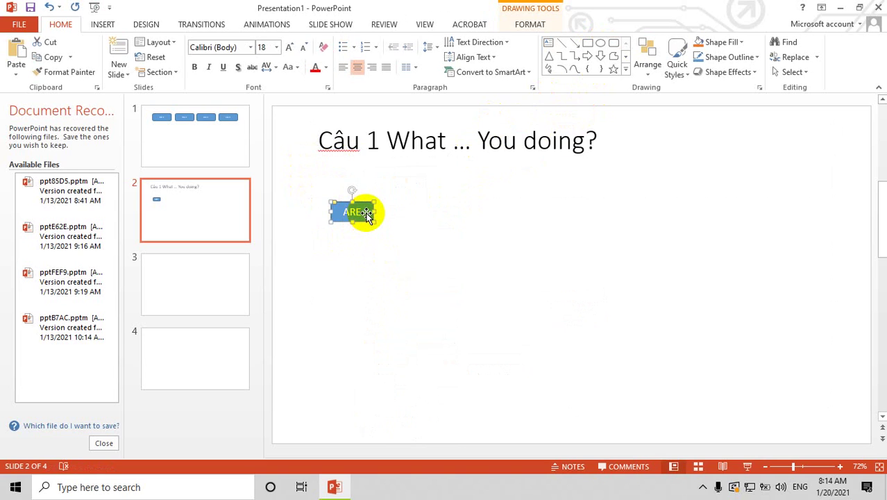
Duplicate the ARE button below it and relabel the copy 'IS'.
mouse_move(367, 217)
mouse_down()
mouse_move(372, 249)
mouse_move(352, 248)
mouse_up()
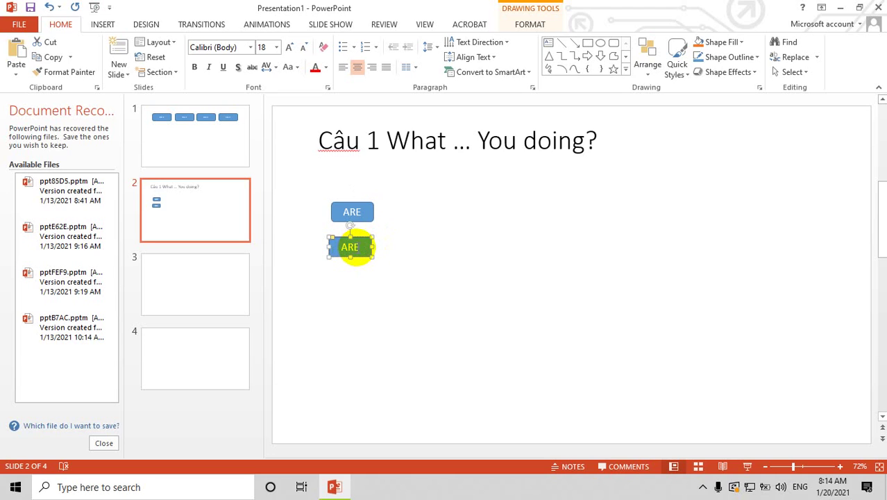
click(353, 248)
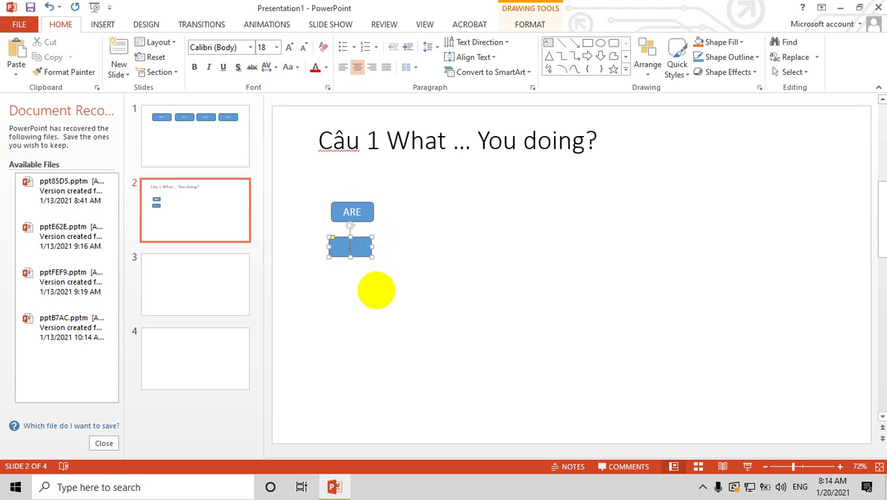
key(BackSpace)
text(IS)
click(373, 312)
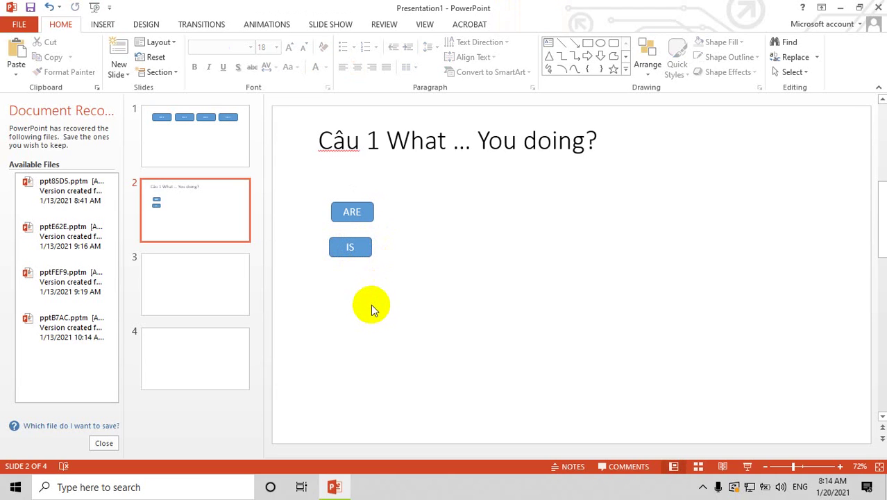
click(362, 253)
drag(362, 261, 362, 284)
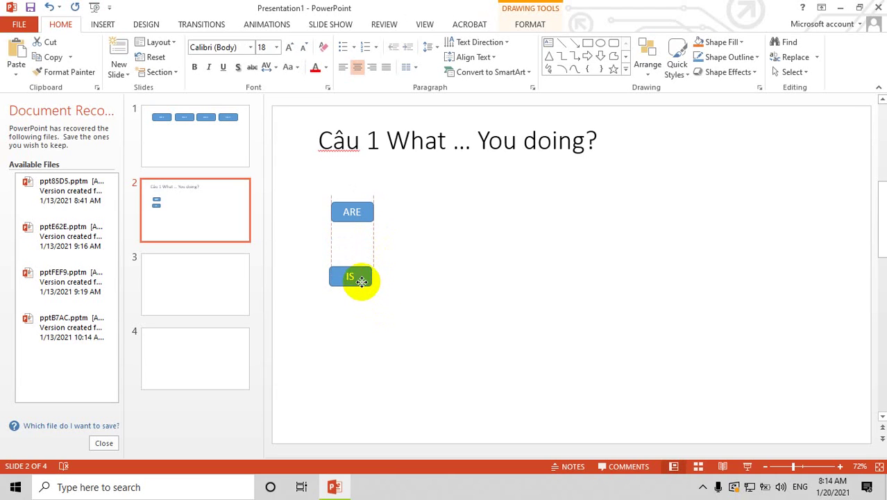
Copy the IS button further down and relabel the copy 'Tobe'.
key(alt+a)
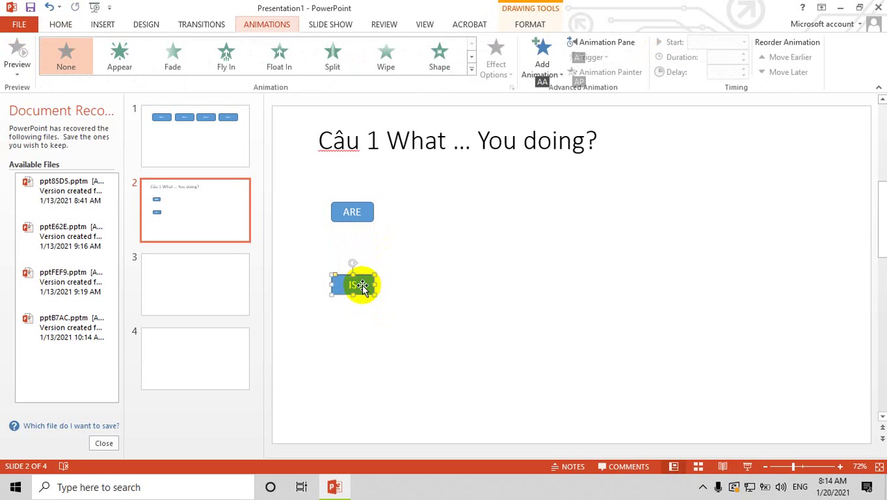
key(ctrl+z)
drag(364, 260, 356, 295)
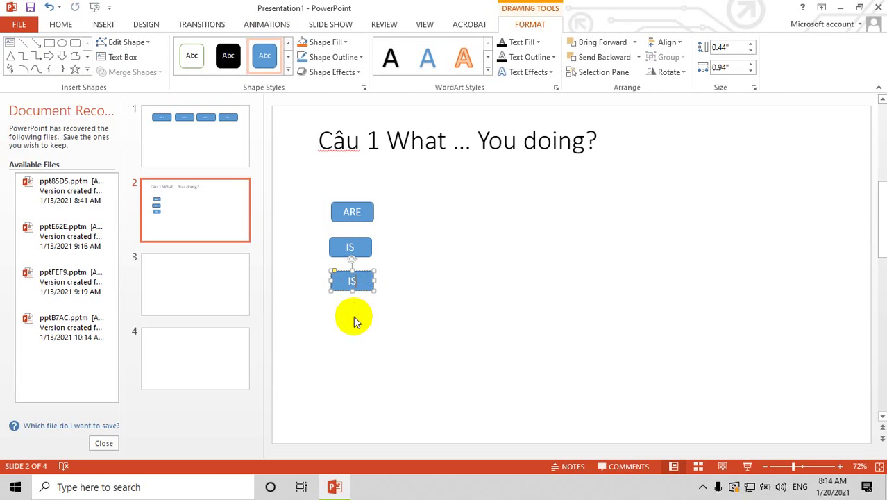
key(BackSpace)
key(BackSpace)
text(T)
text(obe)
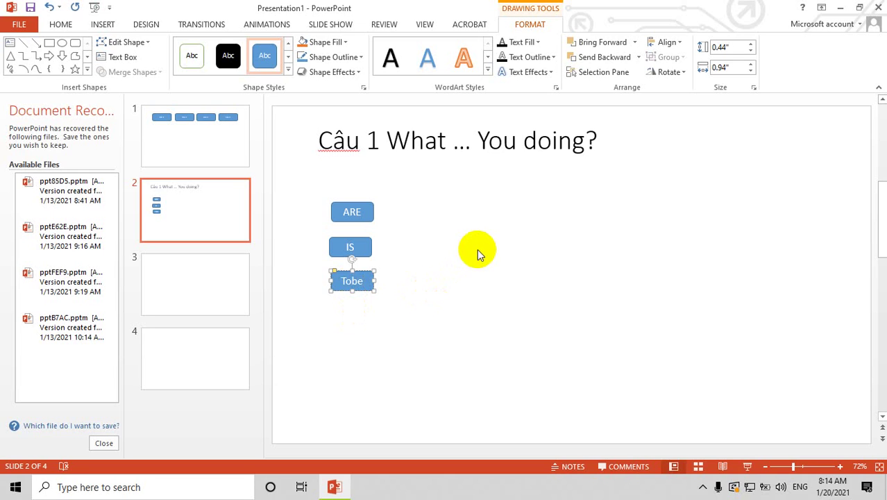
click(475, 248)
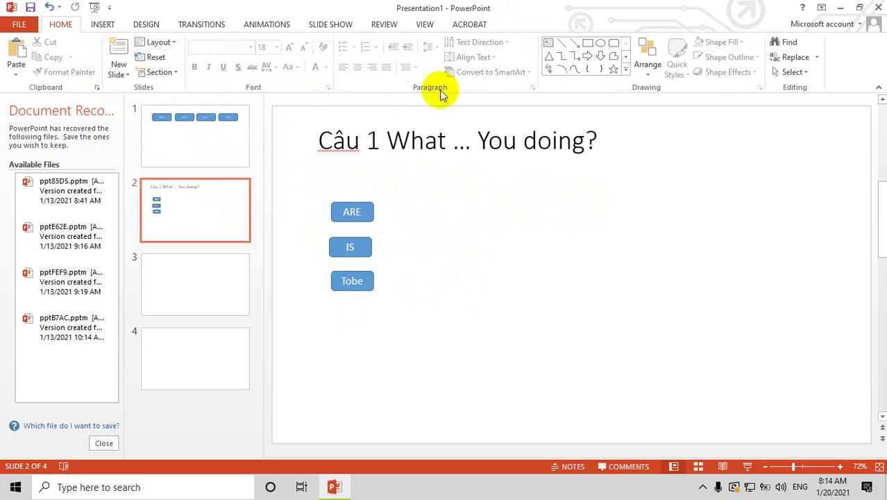
Draw a rectangle to the right of ARE and label it 'FALSE'.
click(586, 43)
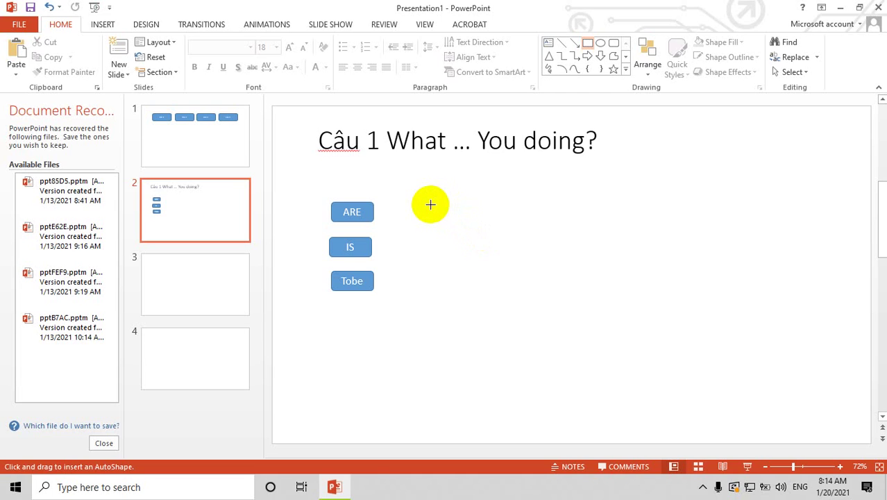
drag(431, 202, 501, 220)
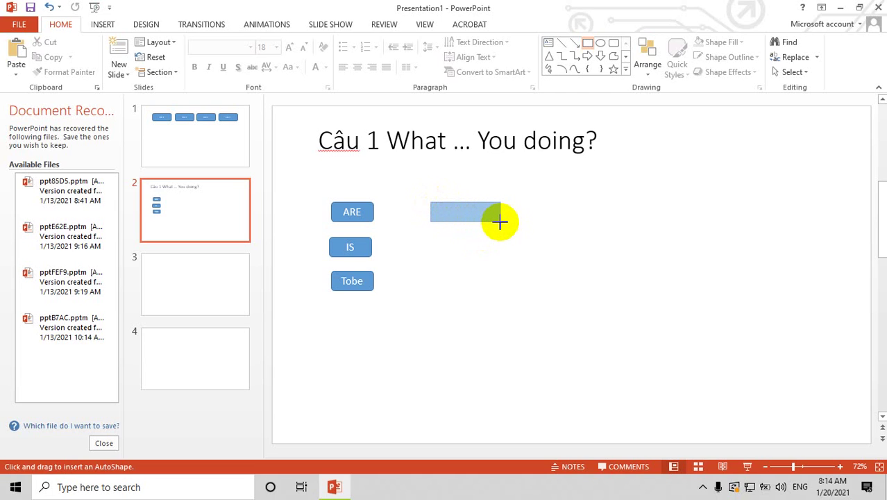
right_click(469, 210)
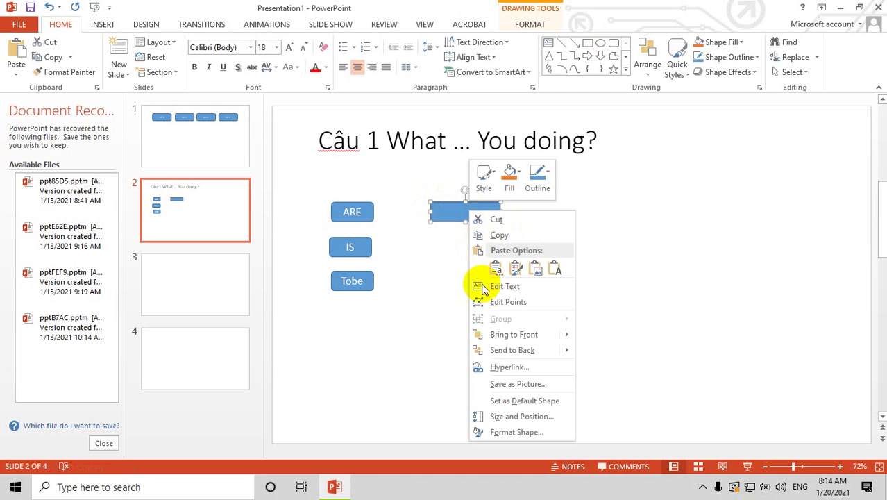
click(499, 286)
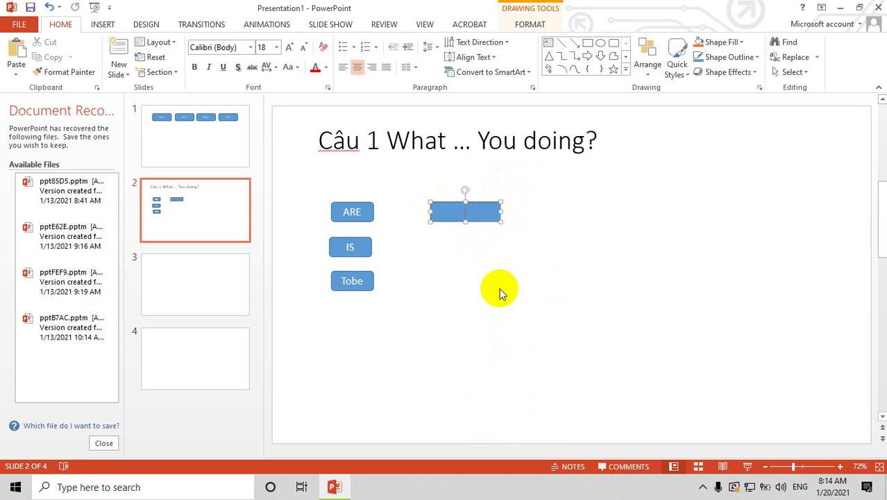
text(FALSE)
Stack two FALSE copies beside the IS and Tobe buttons.
click(505, 262)
mouse_move(488, 214)
mouse_down()
mouse_move(487, 246)
mouse_move(498, 259)
mouse_move(472, 248)
mouse_up()
key(ctrl+shift)
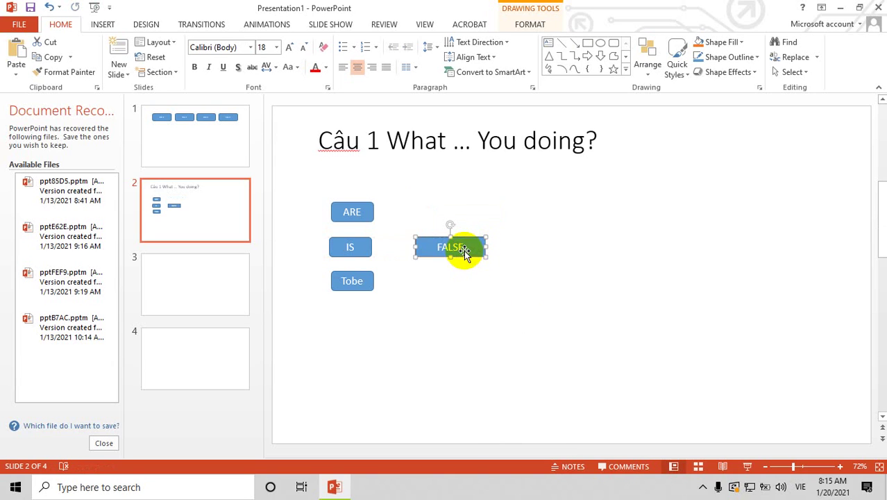
key(ctrl+z)
mouse_move(483, 210)
mouse_down()
mouse_move(490, 237)
mouse_move(481, 248)
mouse_up()
double_click(478, 246)
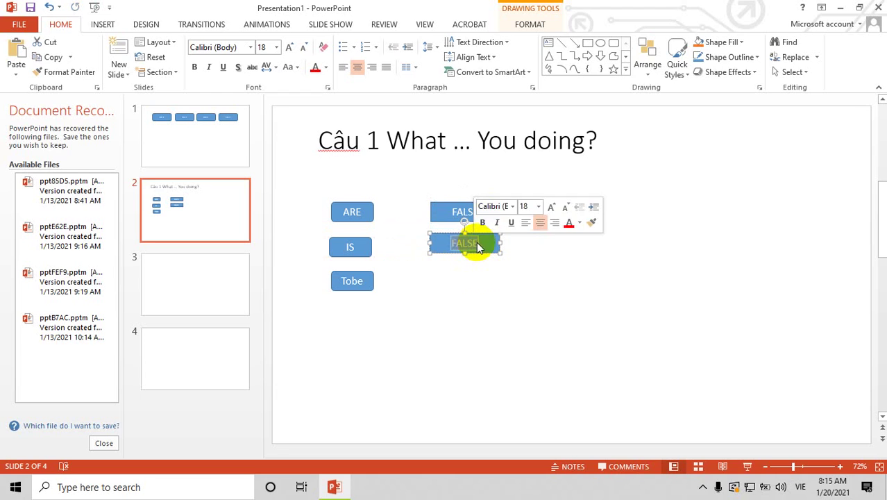
key(Delete)
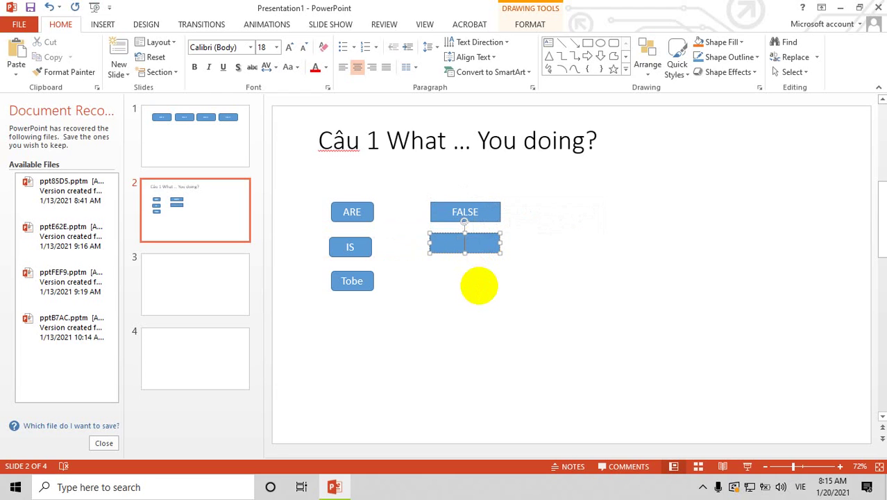
text(FALS)
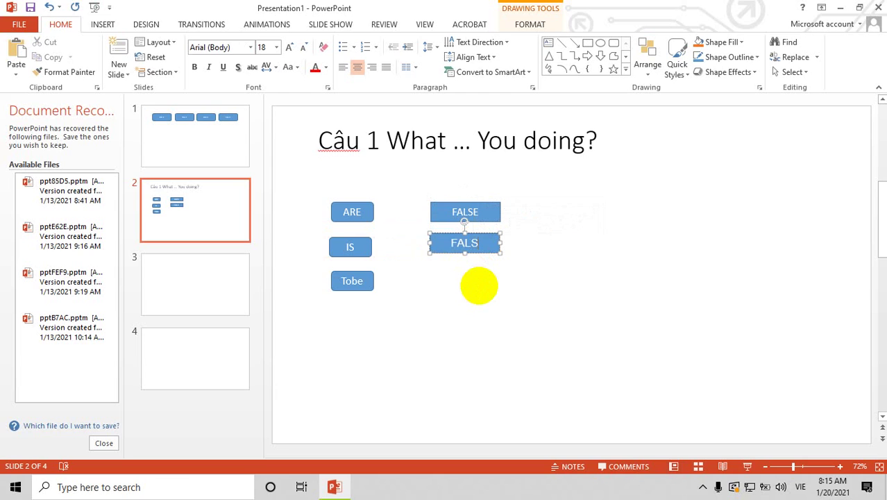
text(E)
click(490, 247)
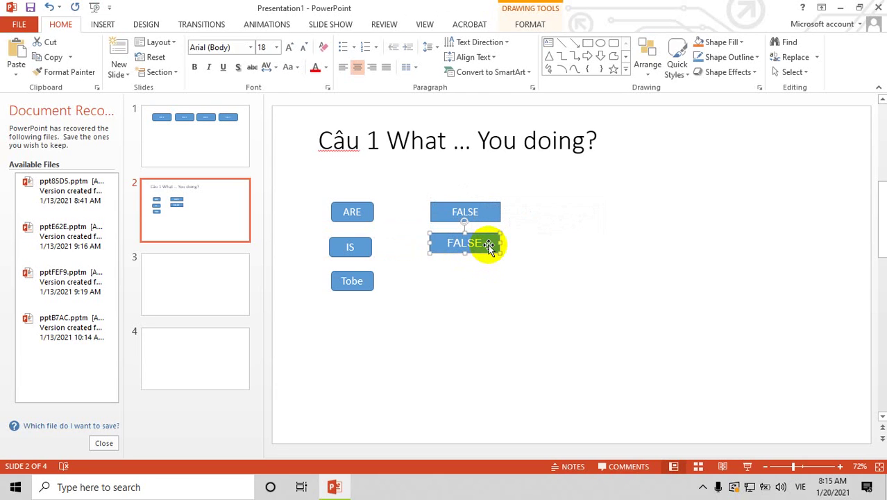
drag(489, 243, 492, 289)
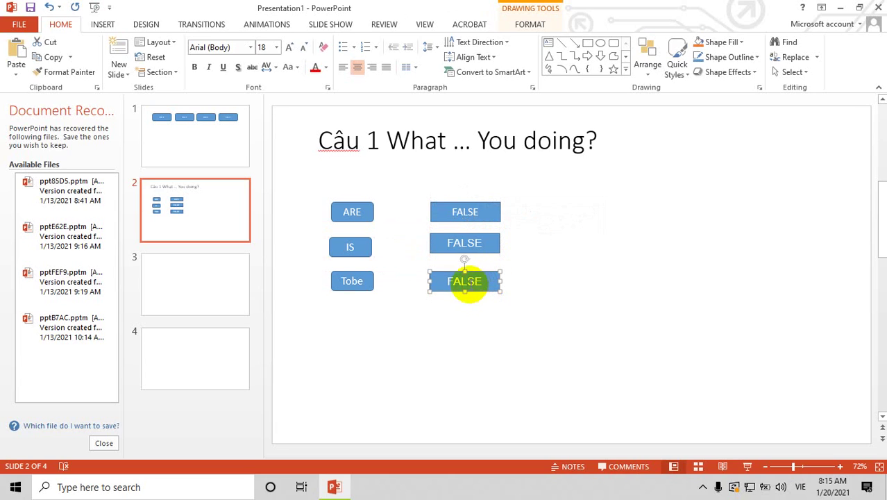
Relabel the top feedback box 'TRUE'.
click(487, 210)
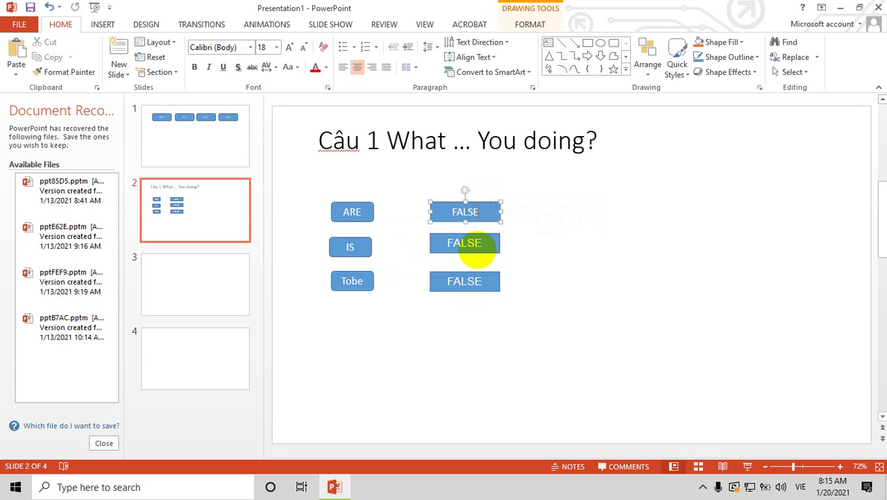
text(TRUE)
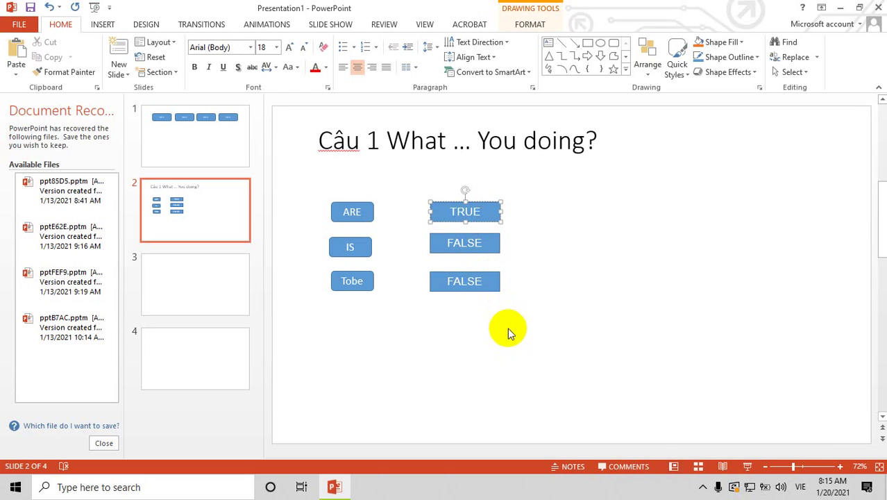
click(507, 327)
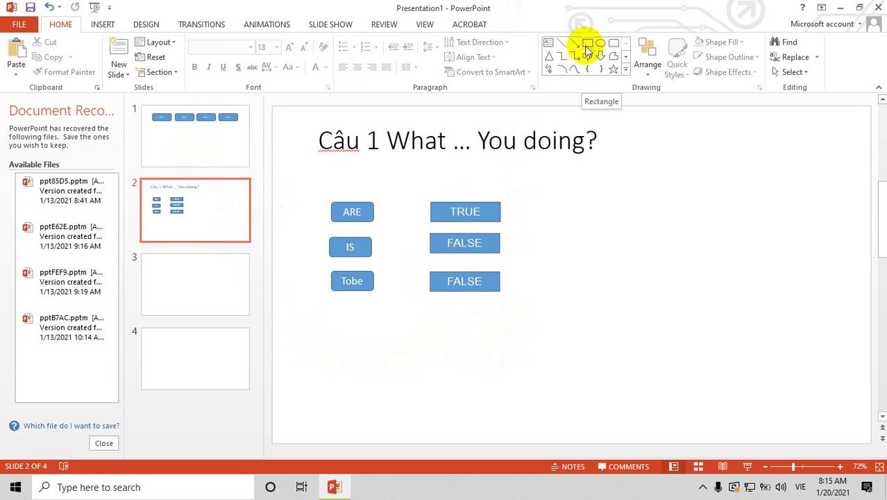
Copy a FALSE box below the answers and relabel it 'RETURN'.
click(490, 283)
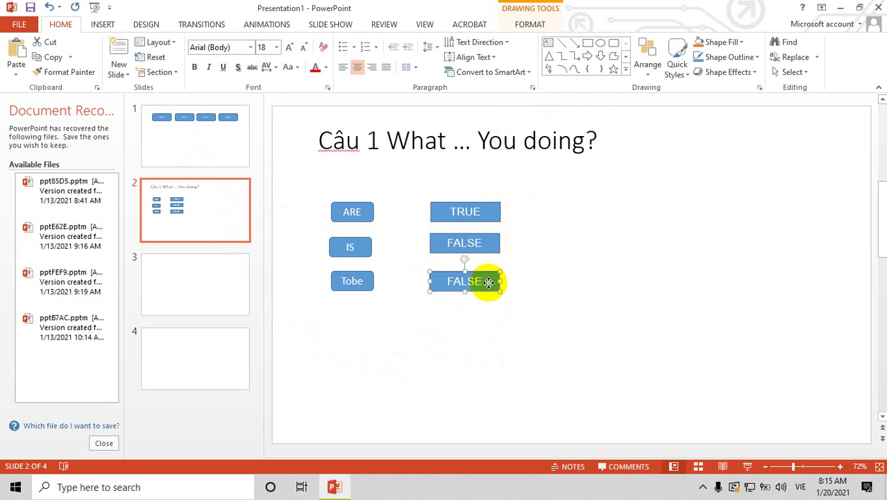
mouse_move(489, 283)
mouse_down()
mouse_move(440, 345)
mouse_move(430, 341)
mouse_up()
key(super+space)
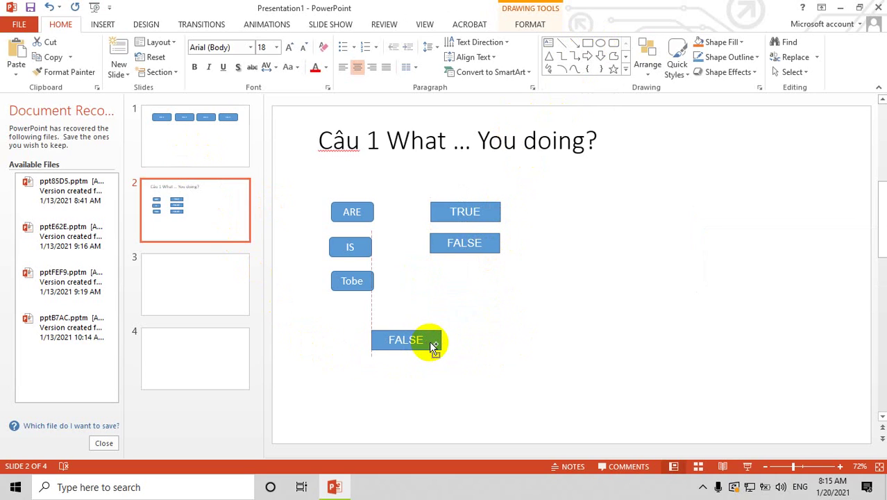
drag(433, 347, 431, 343)
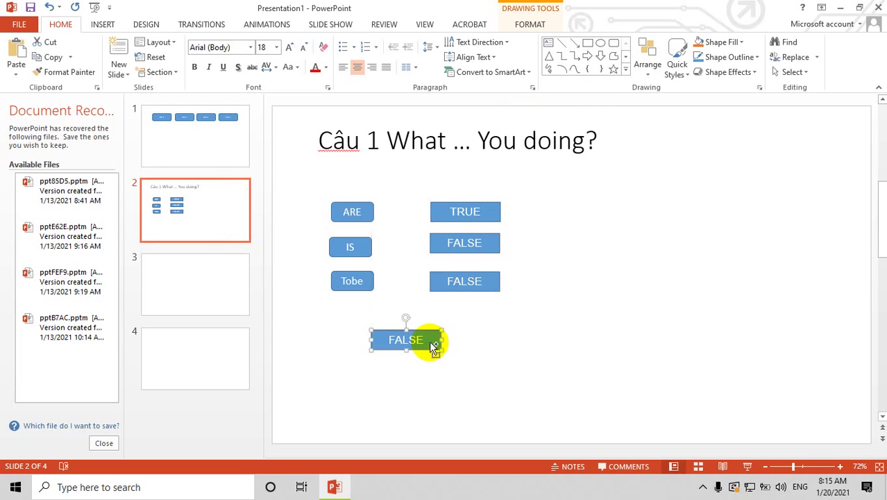
double_click(426, 342)
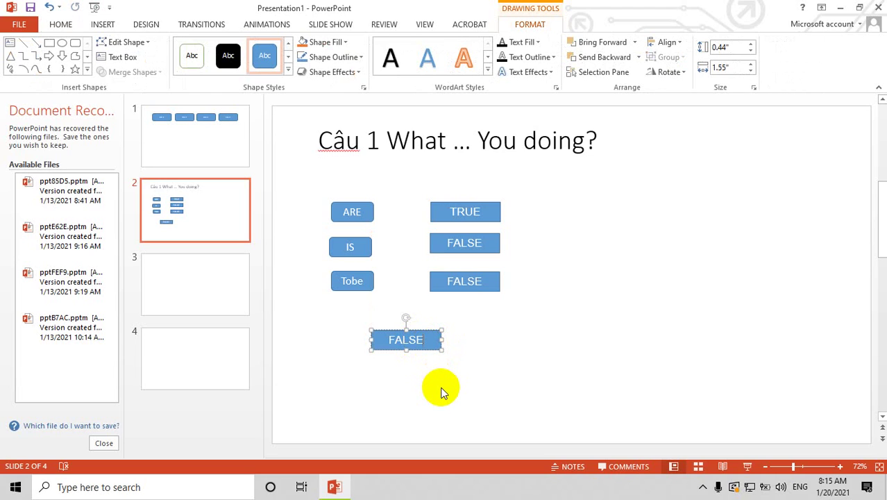
key(BackSpace)
key(BackSpace)
key(BackSpace)
text(RE)
Deselect the RETURN box and switch to slide 1 with the Cau buttons.
click(426, 391)
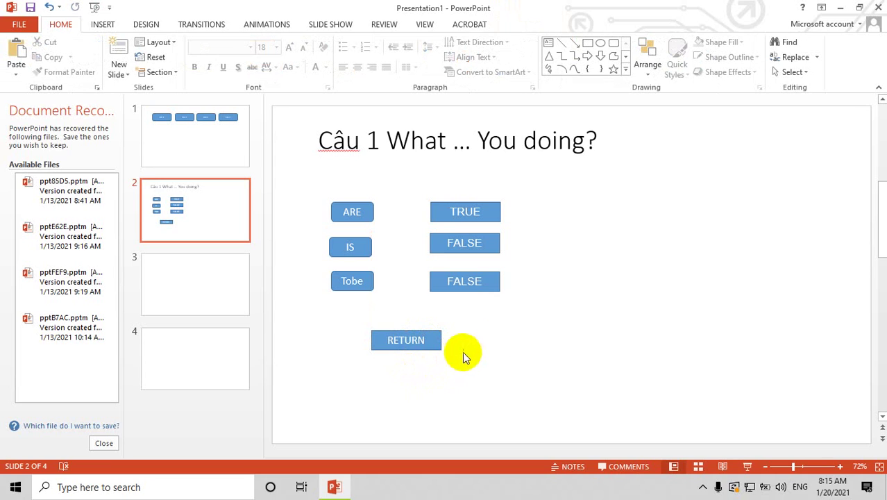
click(210, 125)
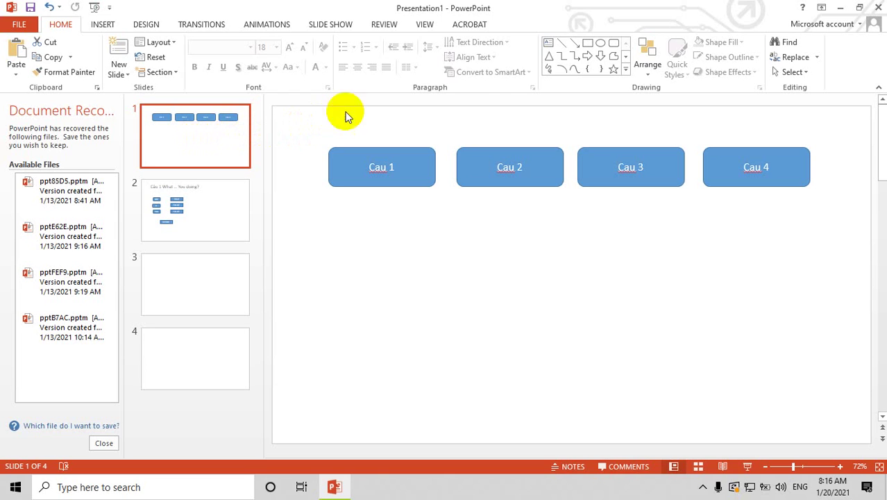
Browse the Insert, Animations and Transitions tabs and select the Cau 1 box.
click(103, 25)
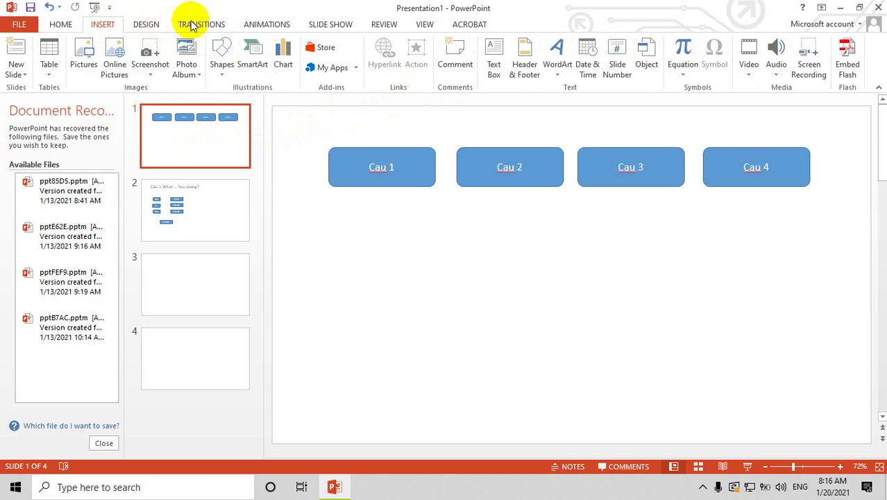
click(263, 27)
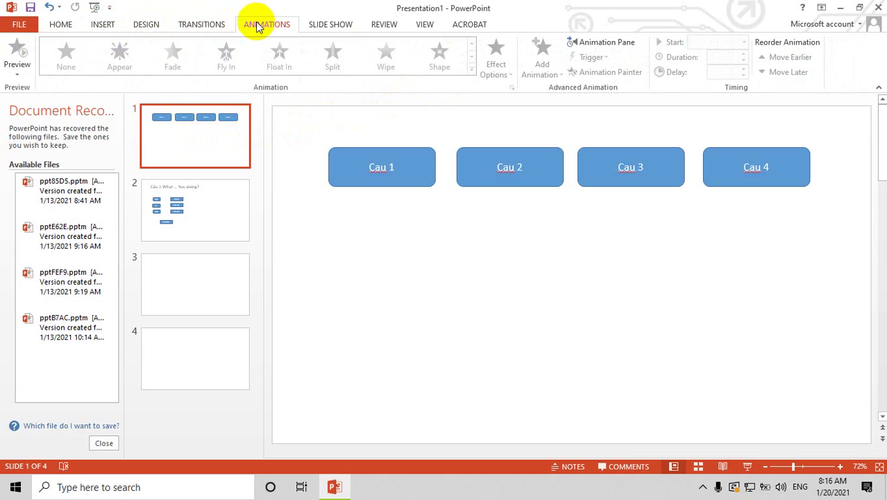
click(189, 28)
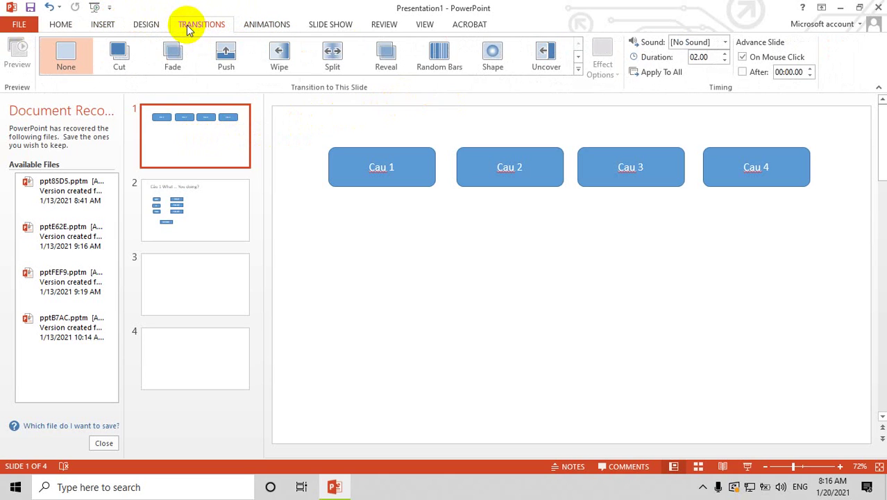
click(265, 26)
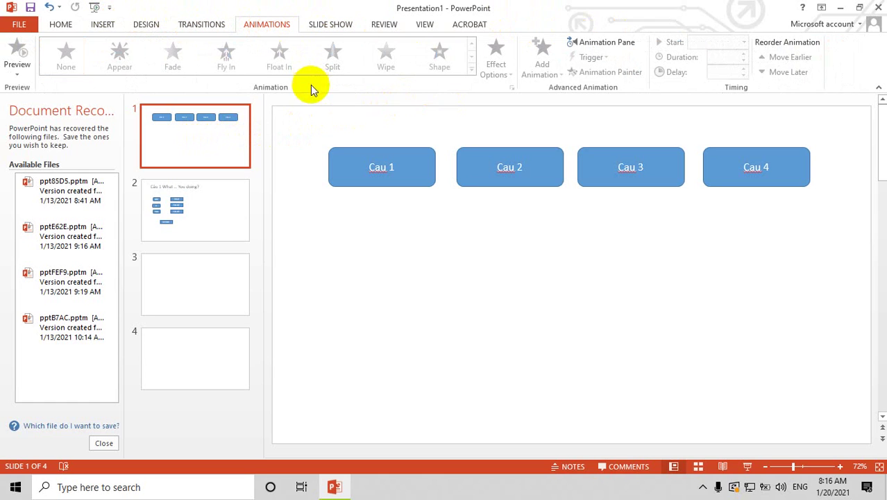
click(412, 167)
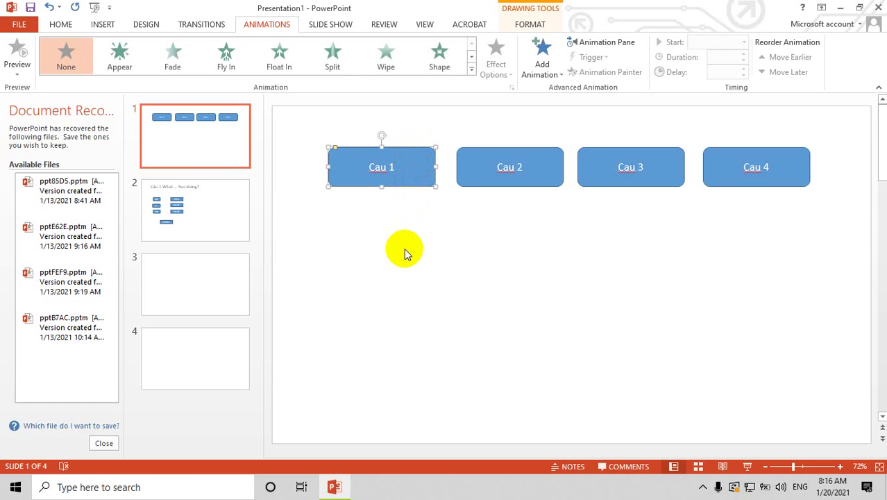
click(60, 25)
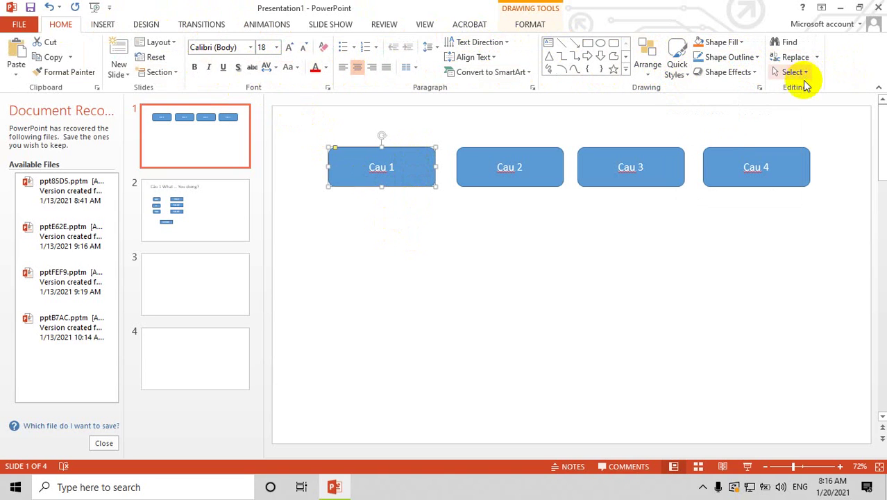
Open and close the Format Shape pane and SmartArt conversion choices, returning to Insert.
click(756, 88)
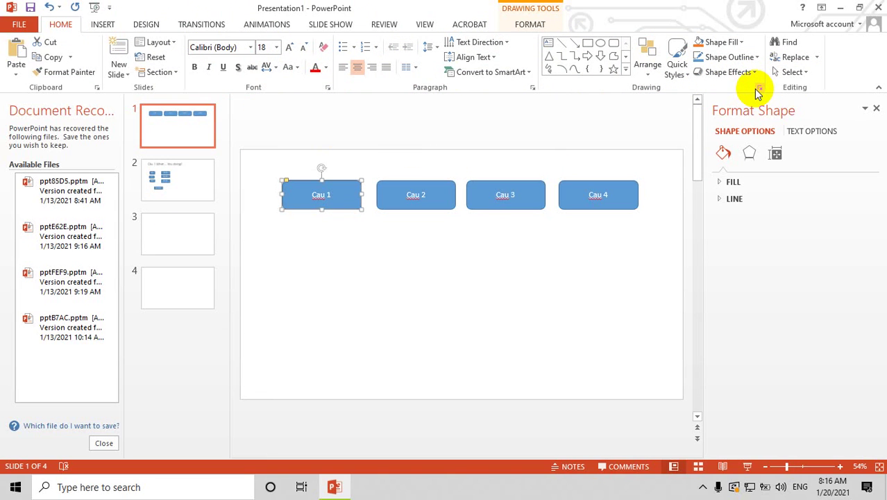
click(876, 108)
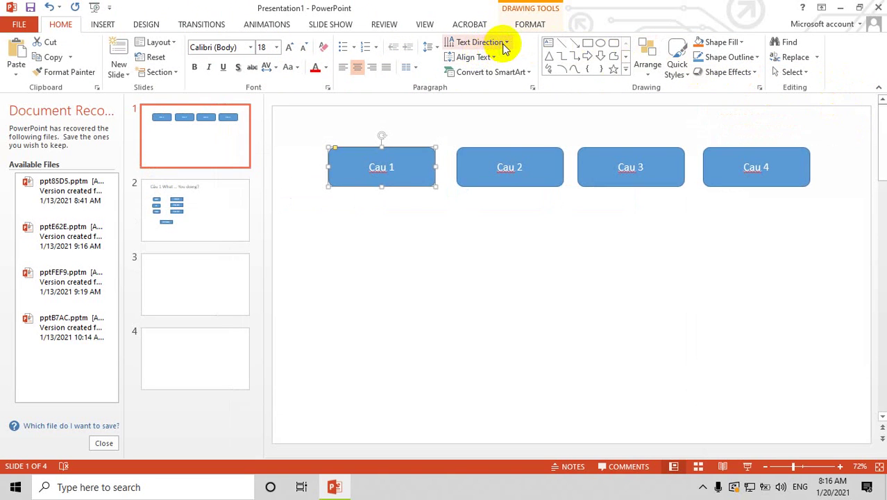
click(526, 74)
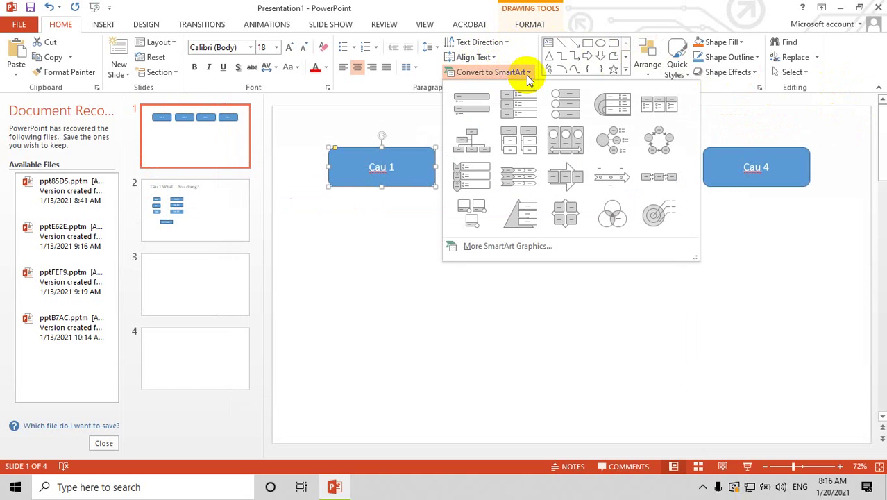
click(527, 74)
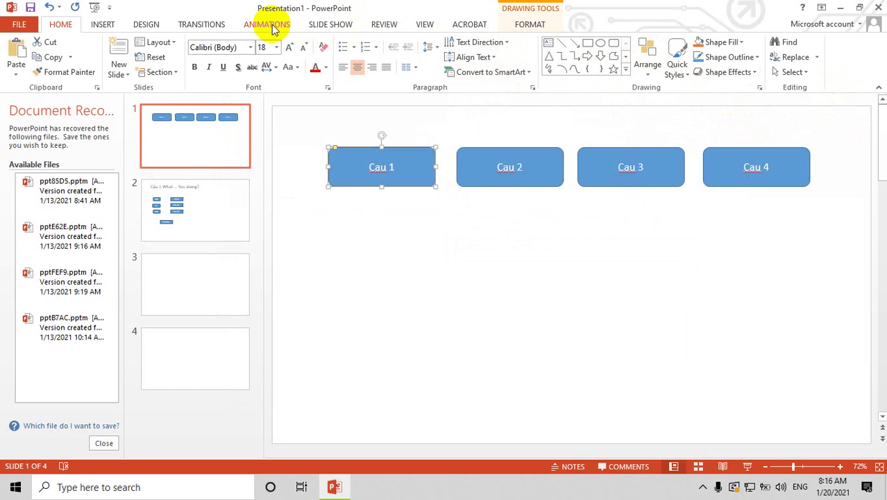
click(101, 25)
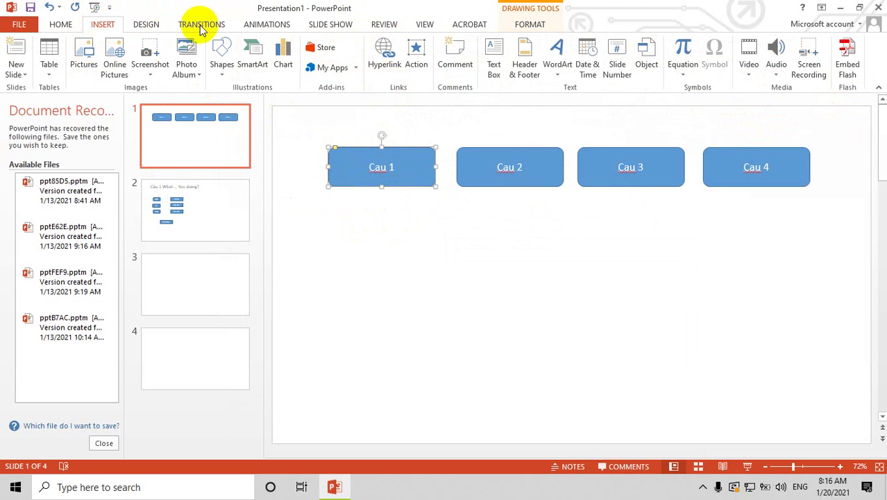
Hyperlink the Cau 1 box to slide '2. Câu 1 What ... You doing?' in this document.
click(381, 63)
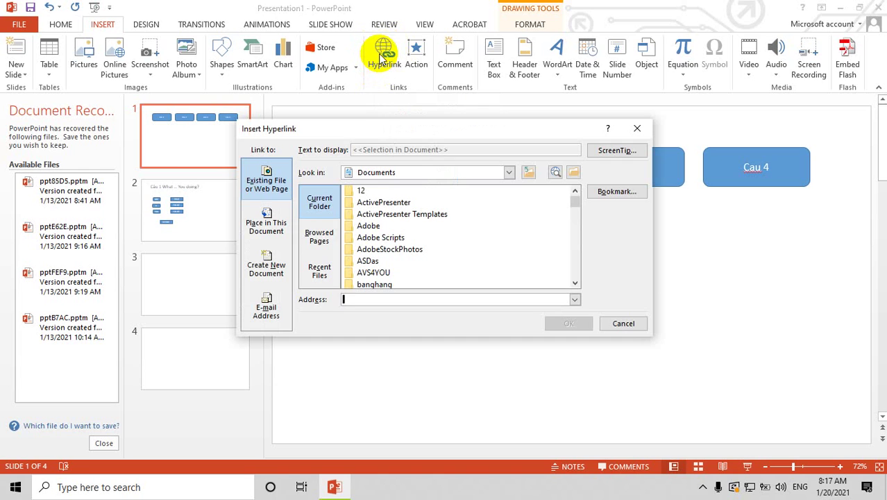
mouse_move(383, 130)
mouse_down()
mouse_move(453, 45)
mouse_move(438, 34)
mouse_move(460, 70)
mouse_up()
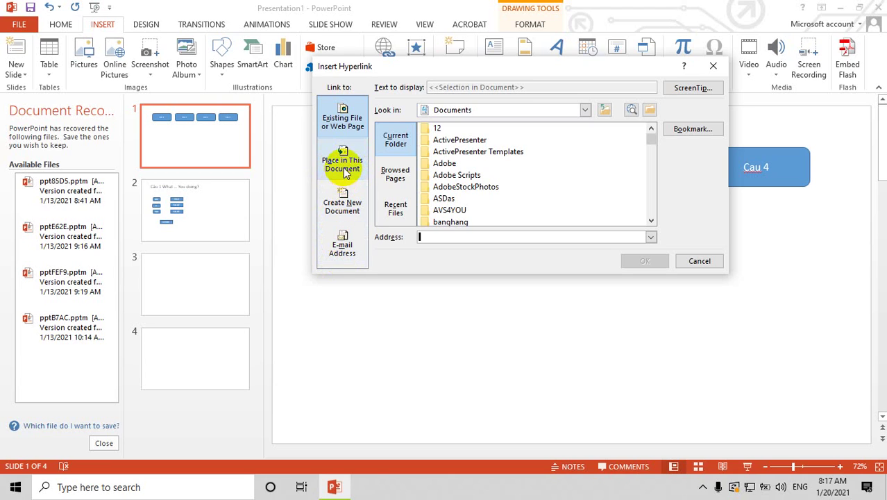
click(341, 170)
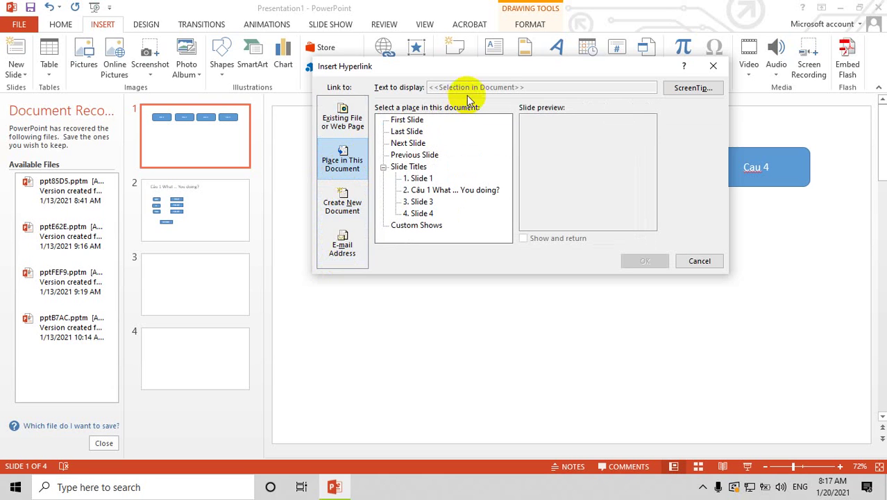
mouse_move(488, 70)
mouse_down()
mouse_move(526, 221)
mouse_move(563, 100)
mouse_up()
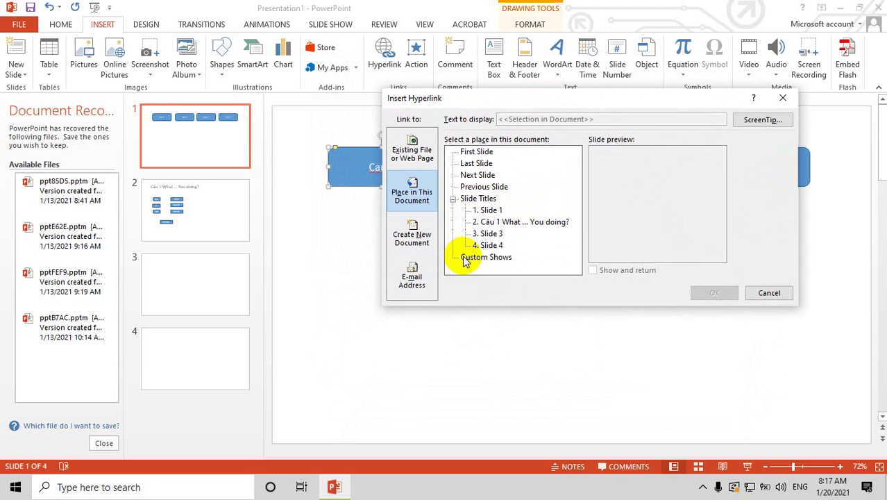
click(491, 223)
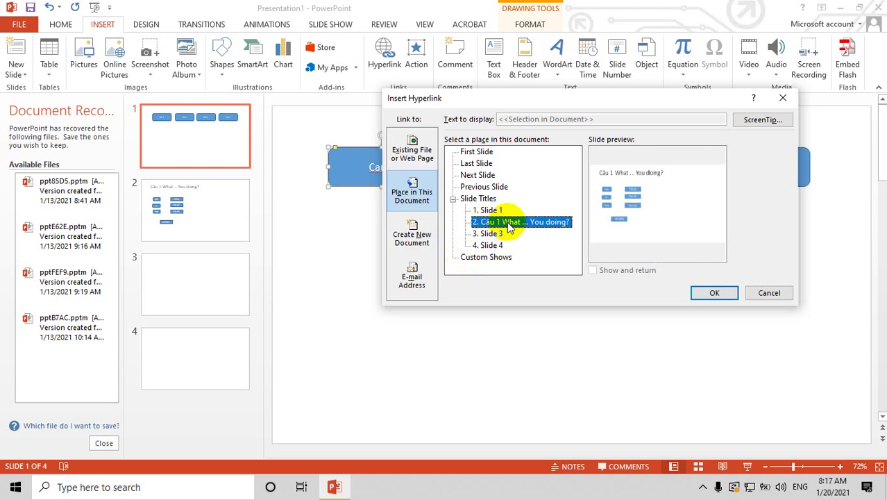
click(706, 294)
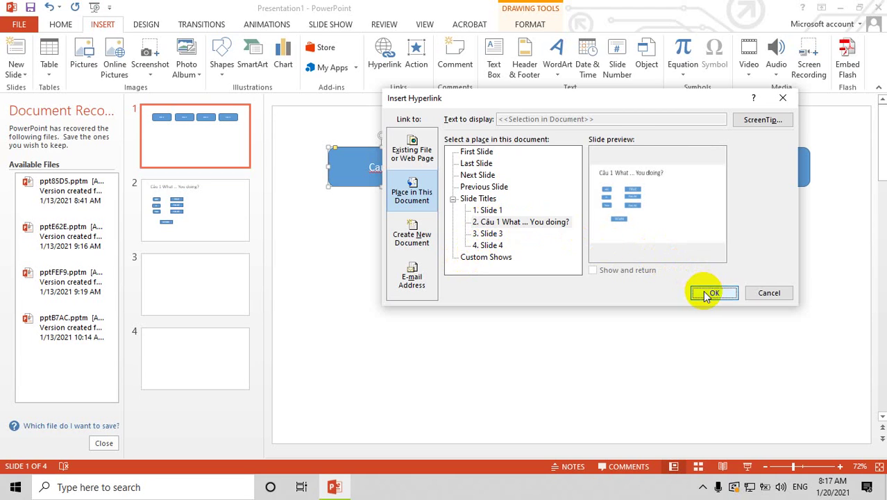
click(528, 301)
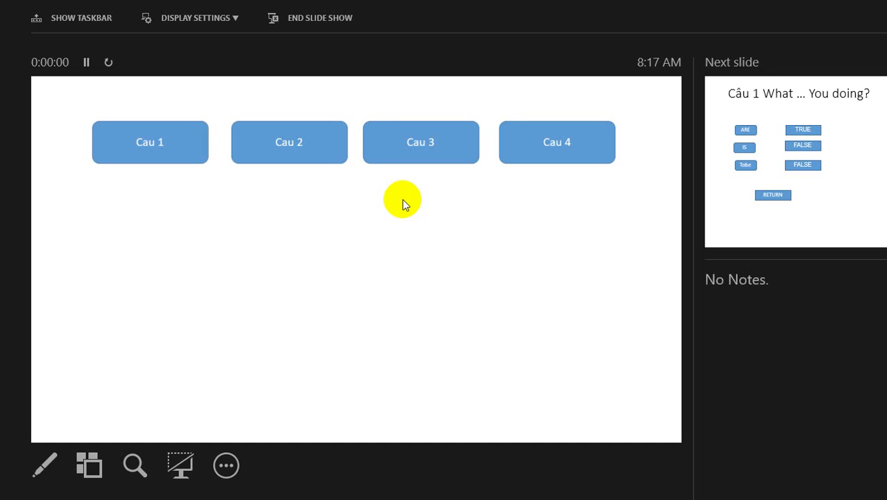
Follow the Cau 1 link to slide 2 in the slide show, then return to editing slide 2.
click(165, 152)
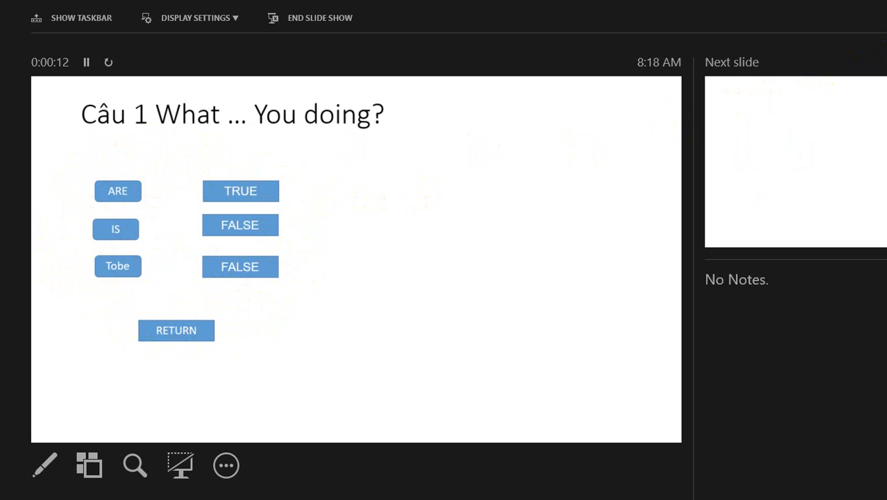
key(Escape)
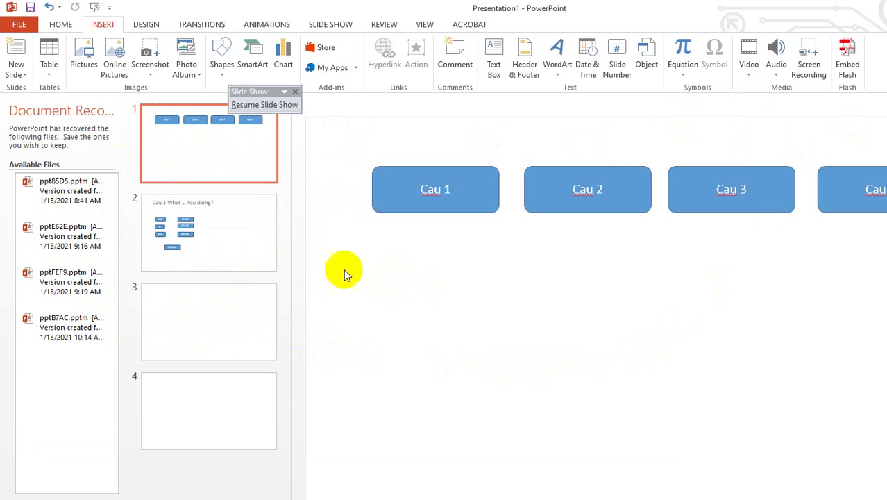
click(229, 237)
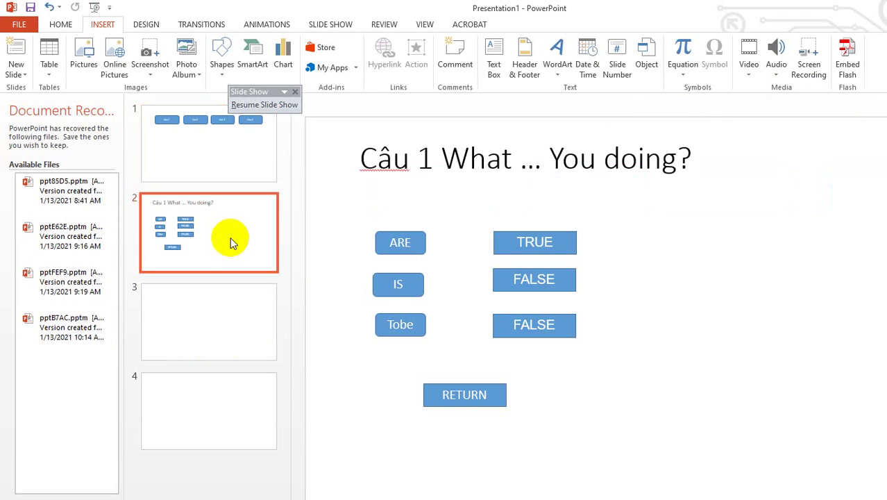
click(416, 254)
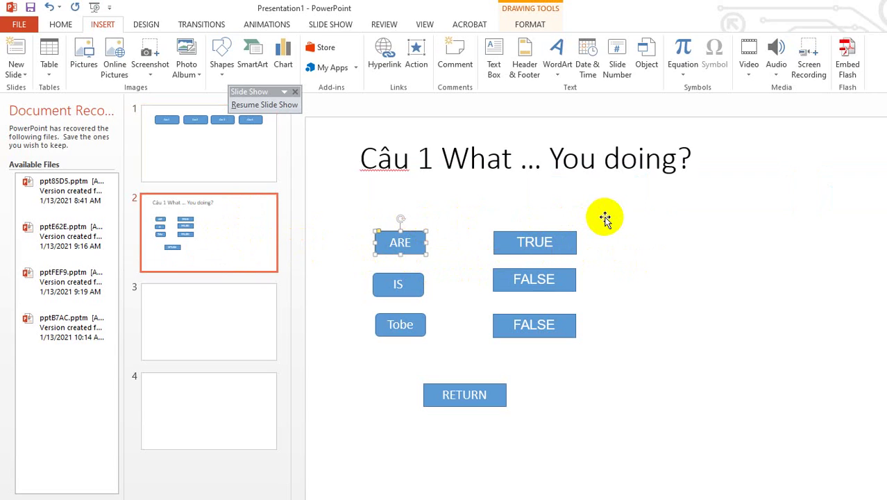
click(747, 288)
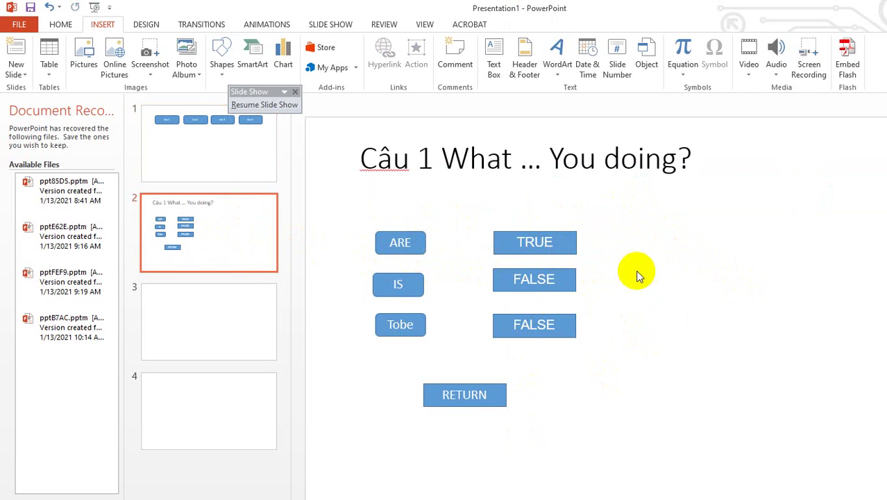
End the slide show still running in another window.
click(334, 499)
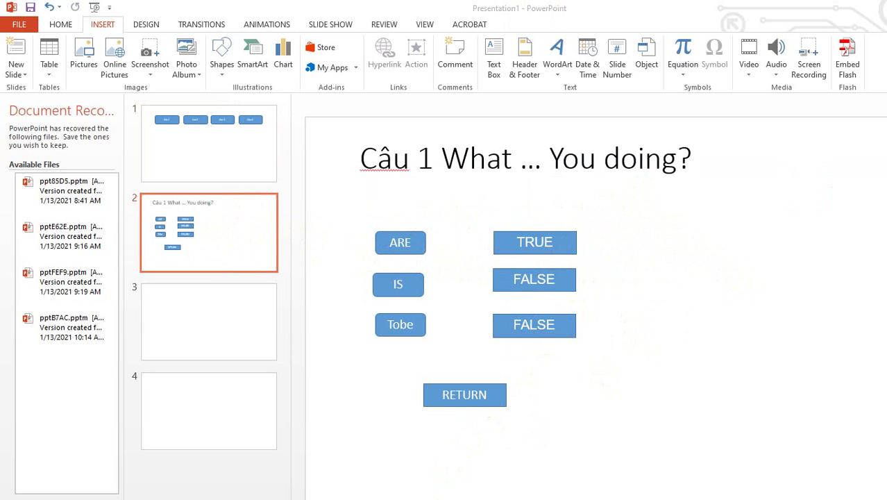
click(493, 479)
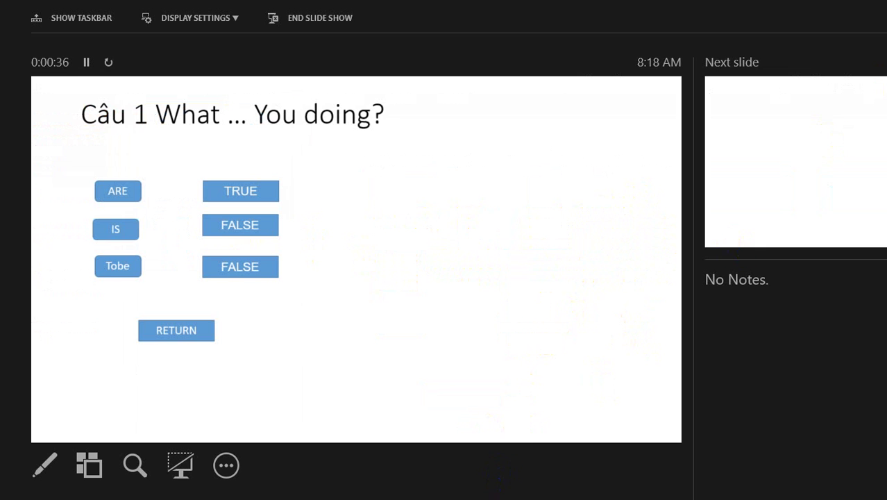
key(Escape)
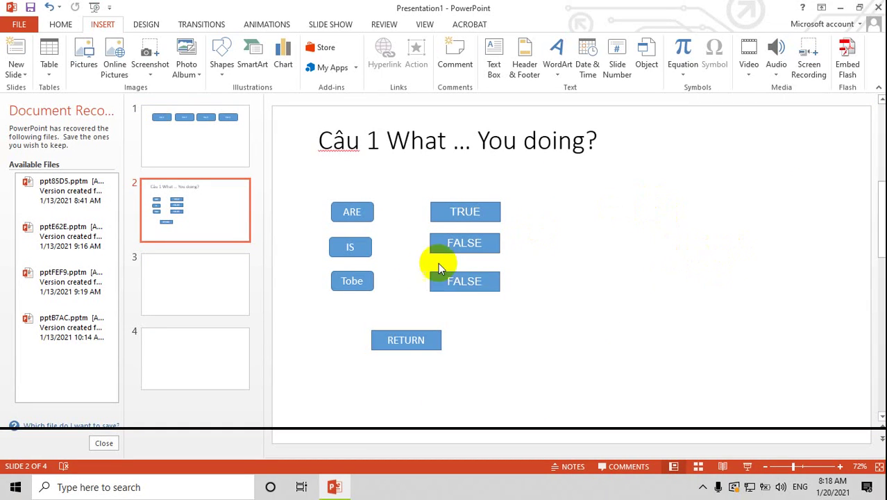
click(322, 164)
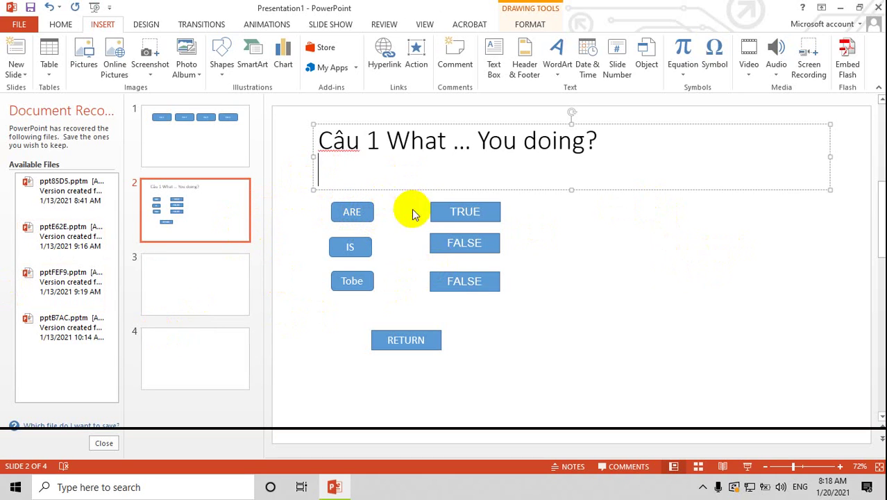
click(587, 224)
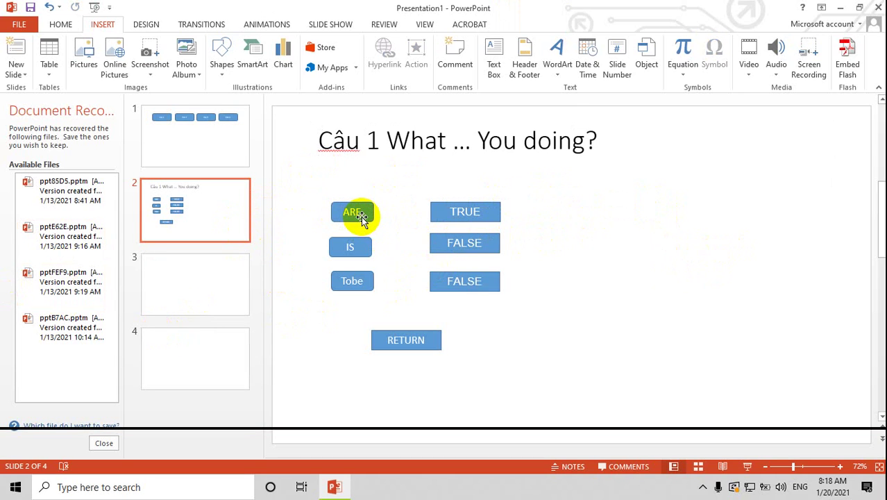
click(360, 216)
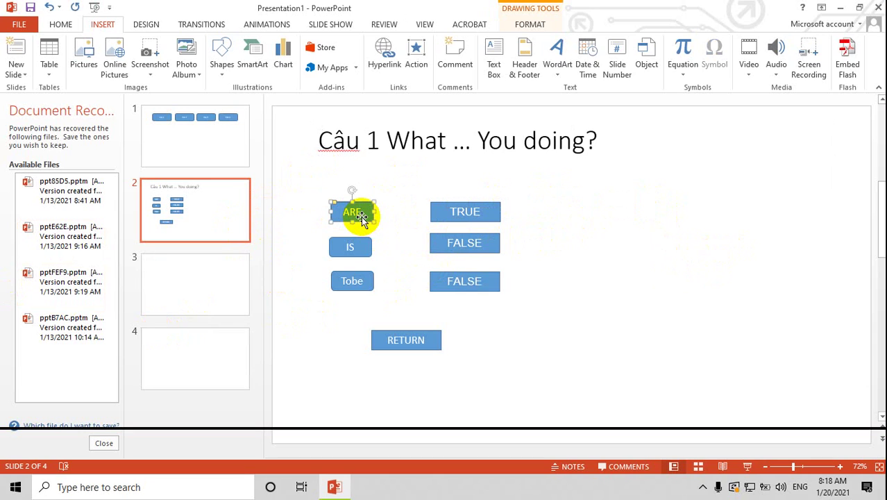
click(383, 59)
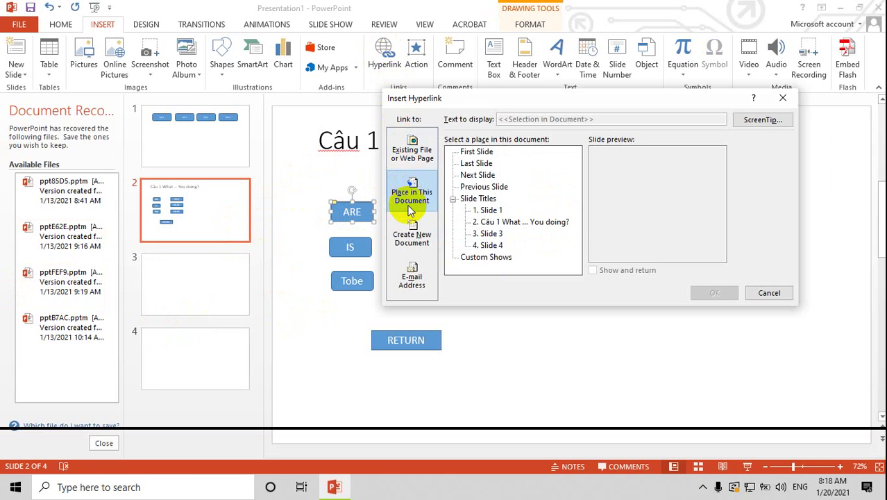
click(771, 294)
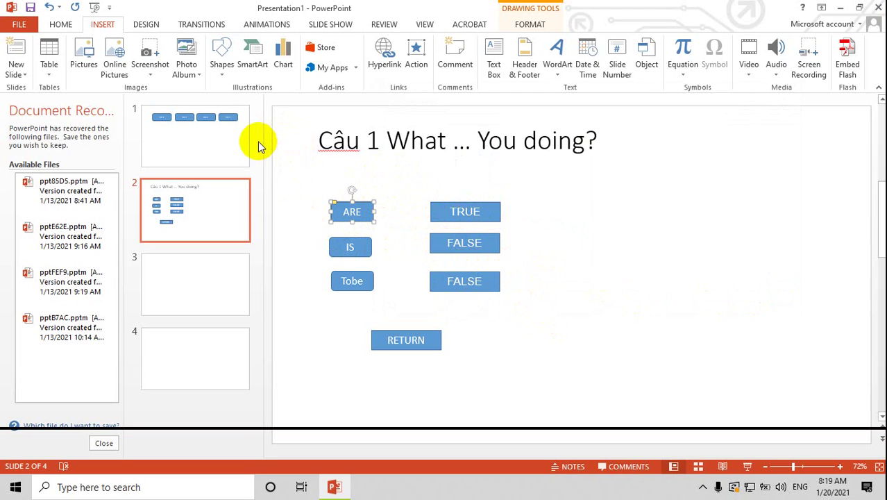
Go to slide 3 and start typing in its title placeholder.
click(198, 132)
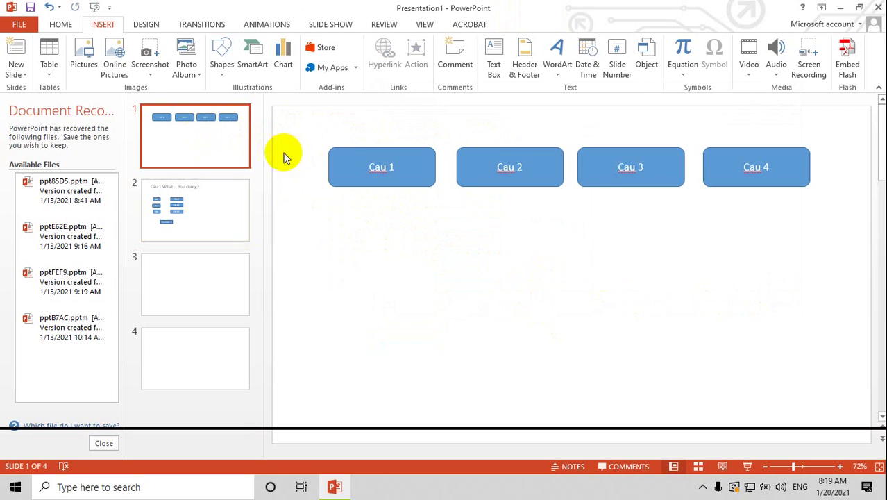
click(198, 294)
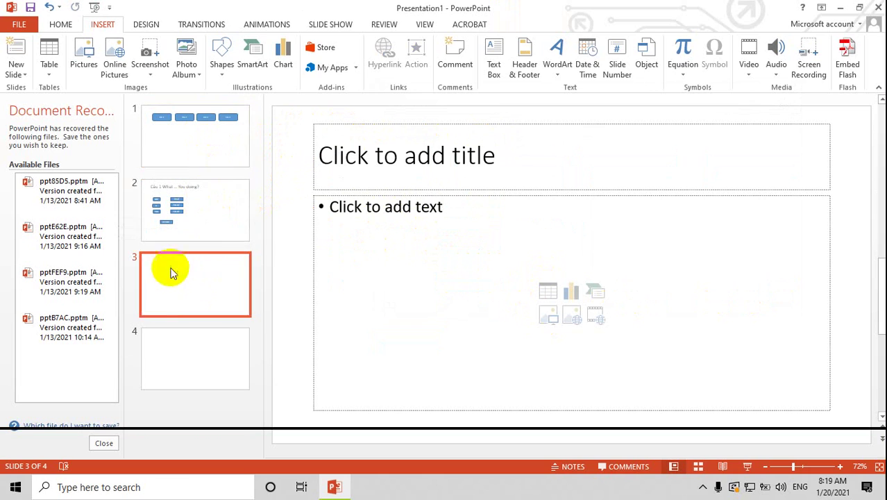
click(520, 158)
text(Caau)
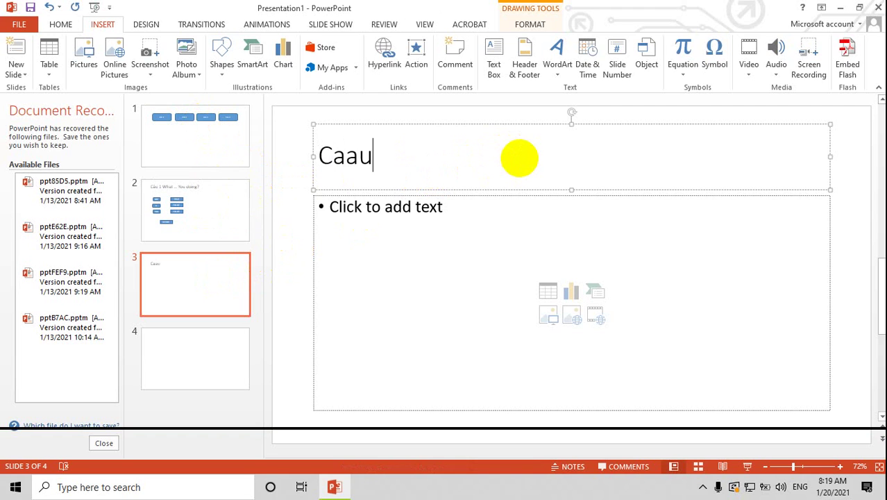
key(BackSpace)
key(BackSpace)
key(BackSpace)
key(BackSpace)
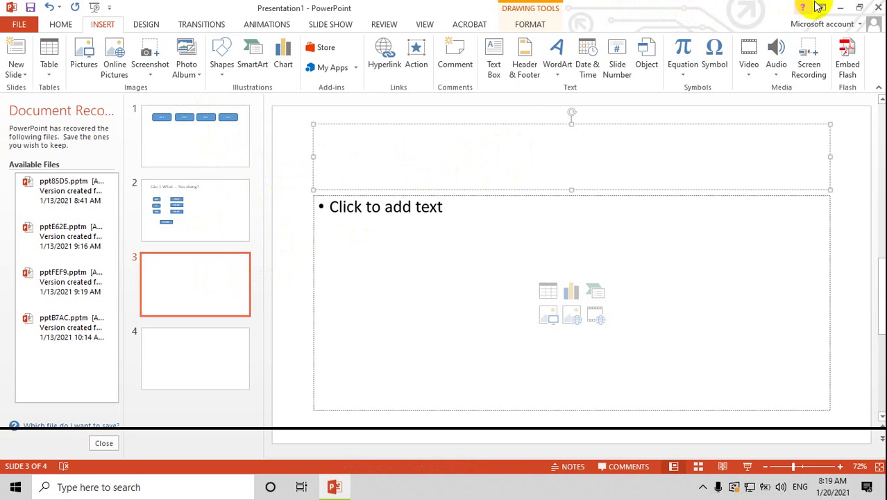
Launch the UniKey tool to enable Vietnamese typing.
click(842, 8)
double_click(218, 194)
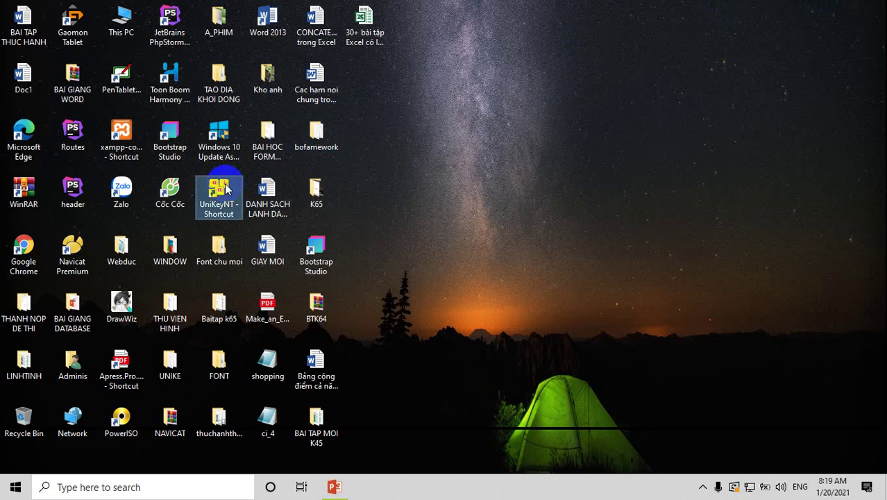
click(535, 290)
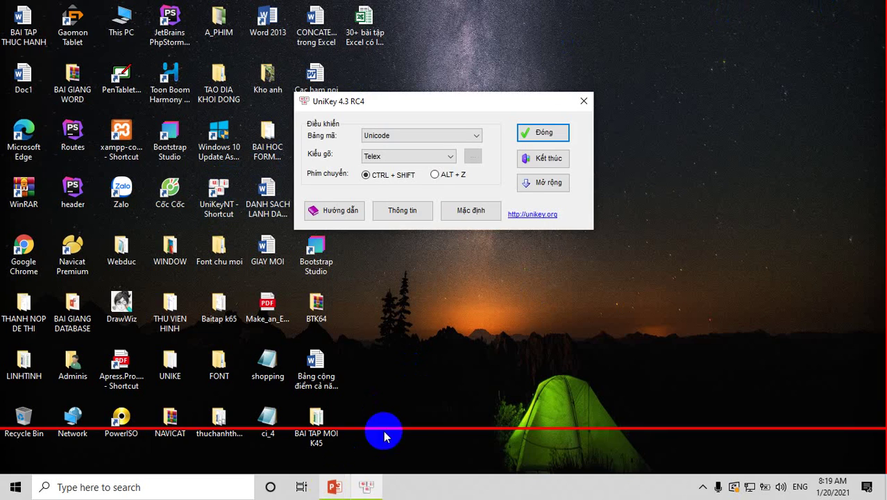
click(559, 133)
click(335, 487)
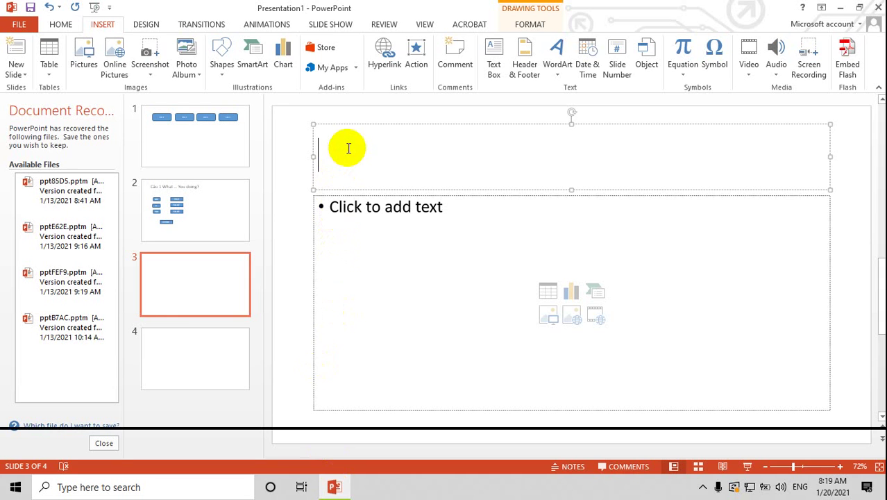
Type 'Câu 2' as the slide 3 title.
text(Caau)
key(BackSpace)
key(BackSpace)
key(BackSpace)
click(703, 487)
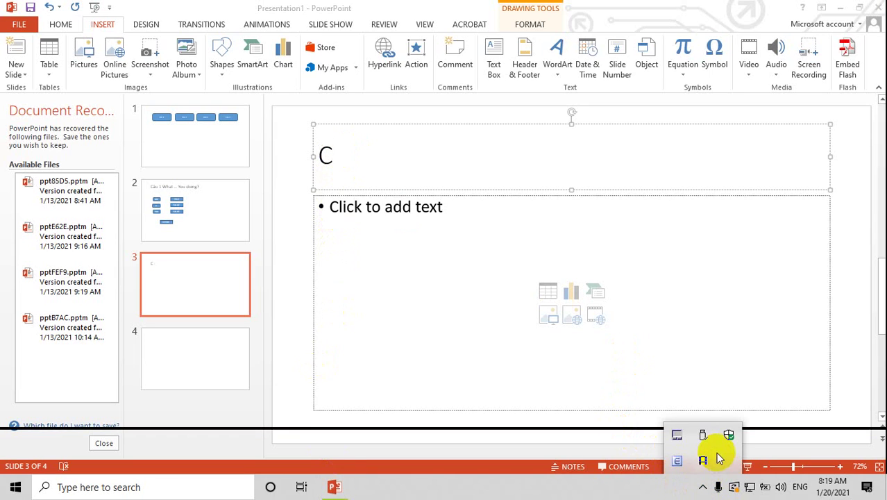
click(367, 174)
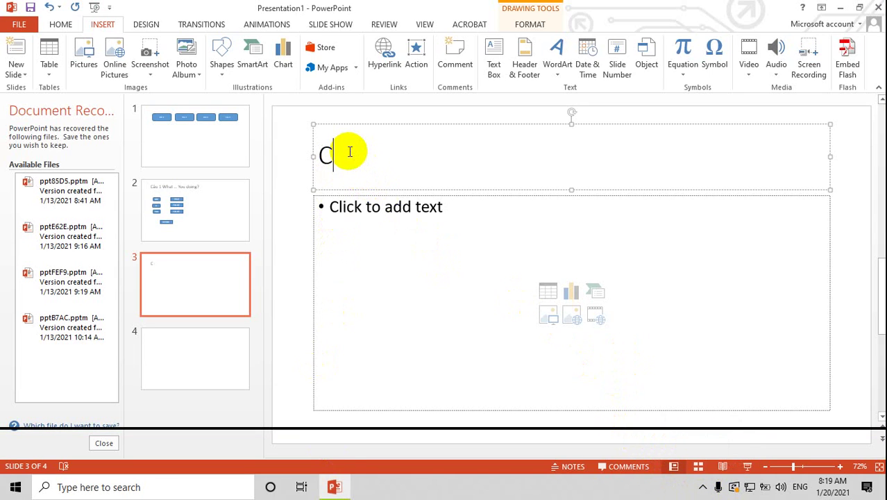
text(aa)
text( 2)
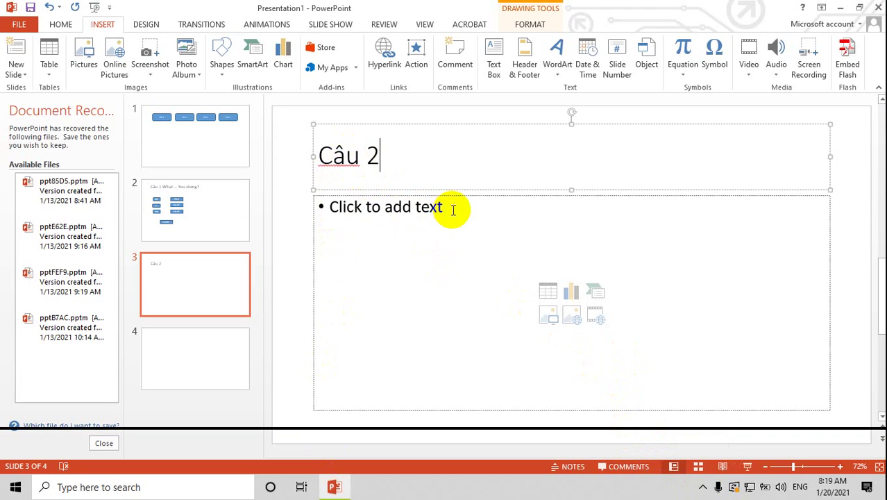
click(453, 208)
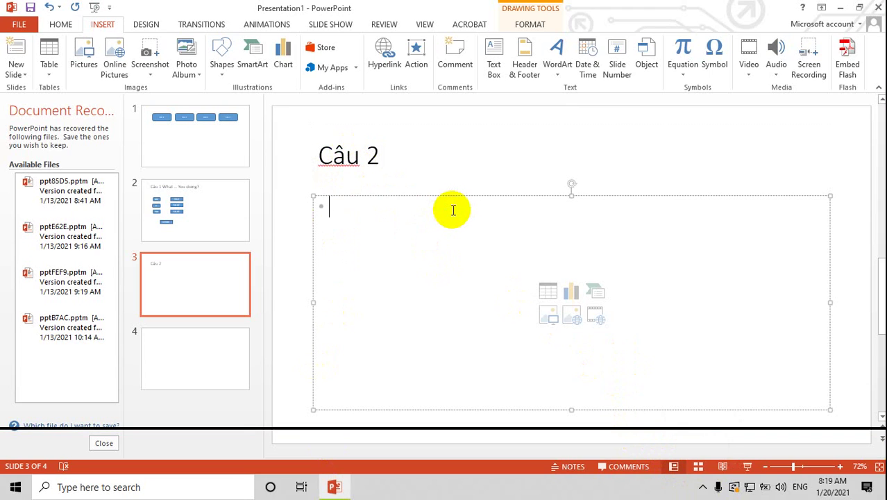
Type the bullet 'She has ... this job at the moment?' in slide 3's body.
text(Sh)
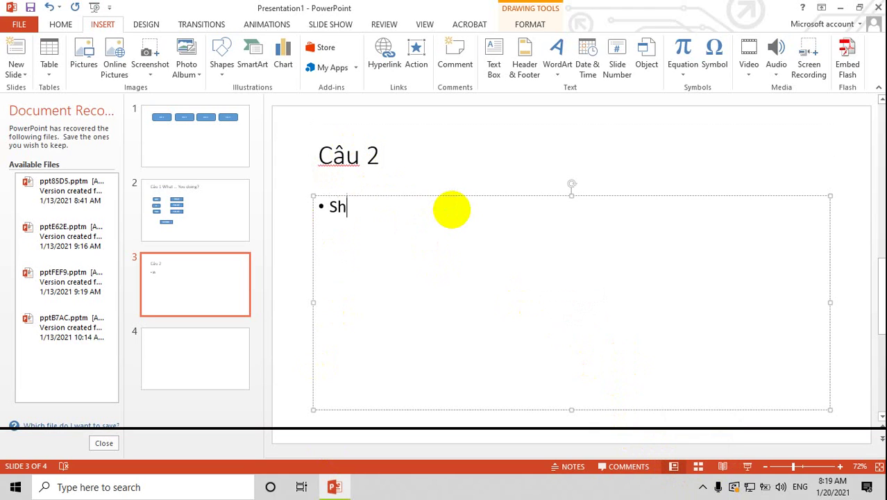
text(e)
key(BackSpace)
text(done)
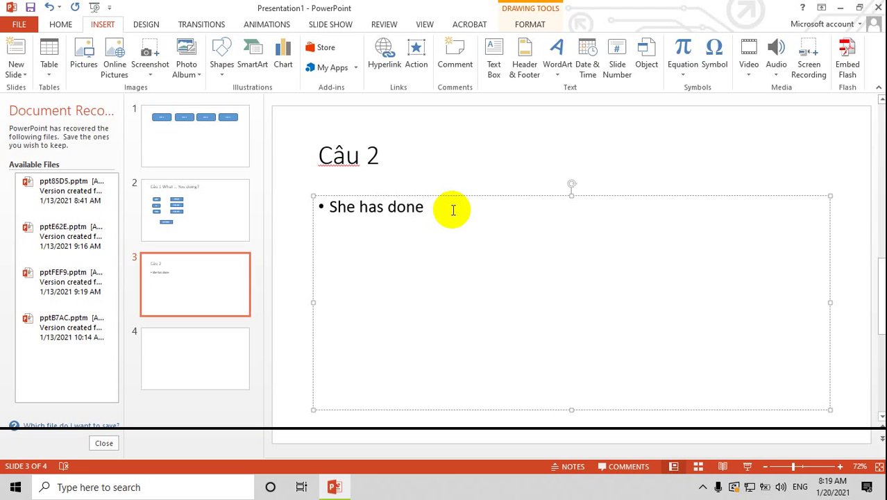
key(BackSpace)
key(BackSpace)
key(BackSpace)
text(iu)
text(s)
text( jo)
text(b)
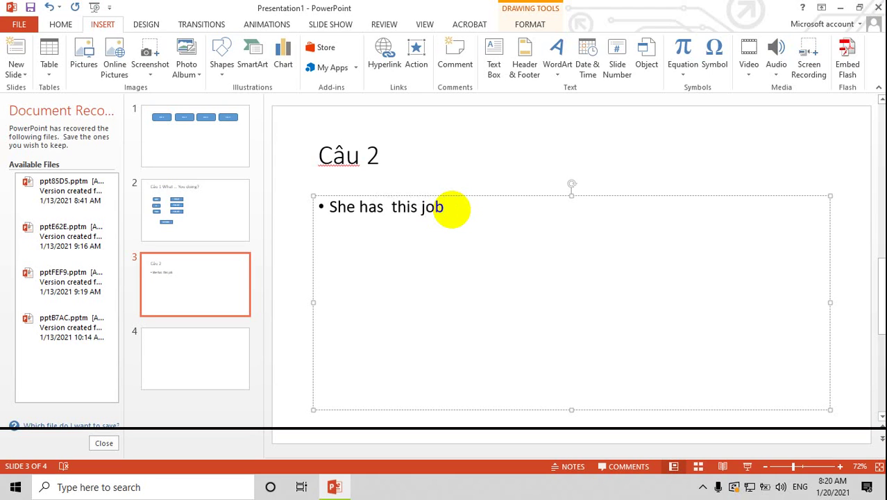
text(at t)
text(he m)
text(o)
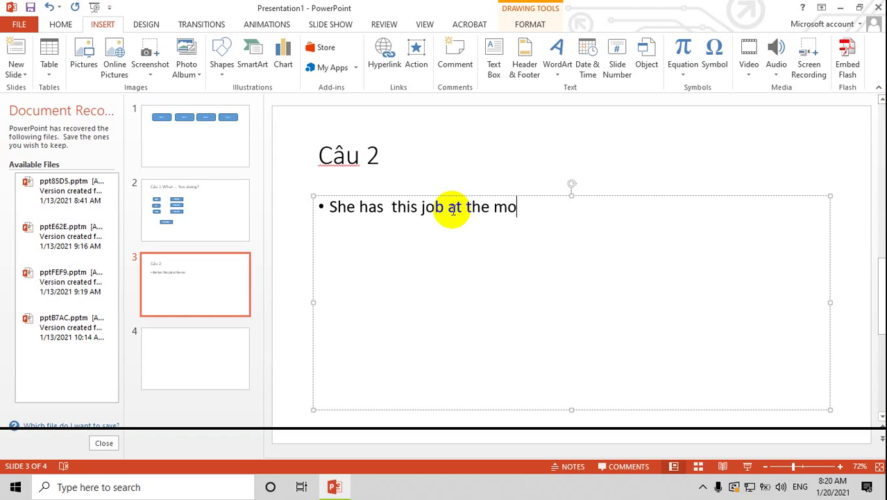
text(ment)
text(?)
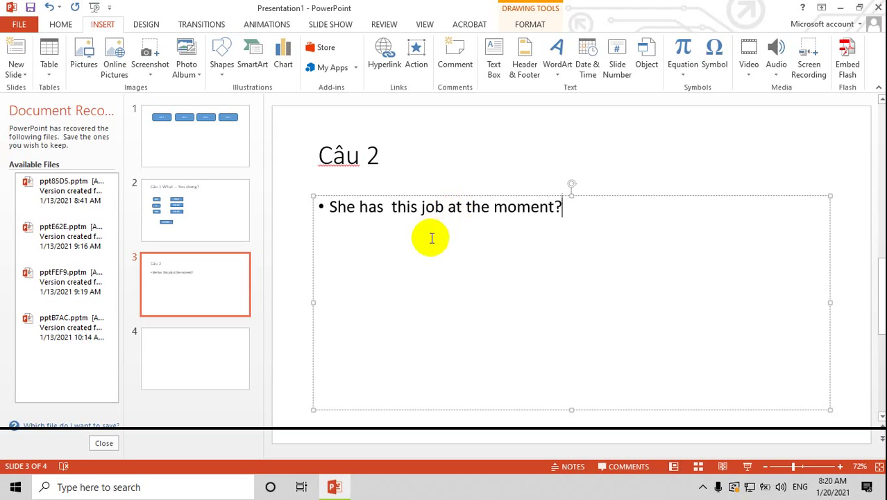
click(388, 210)
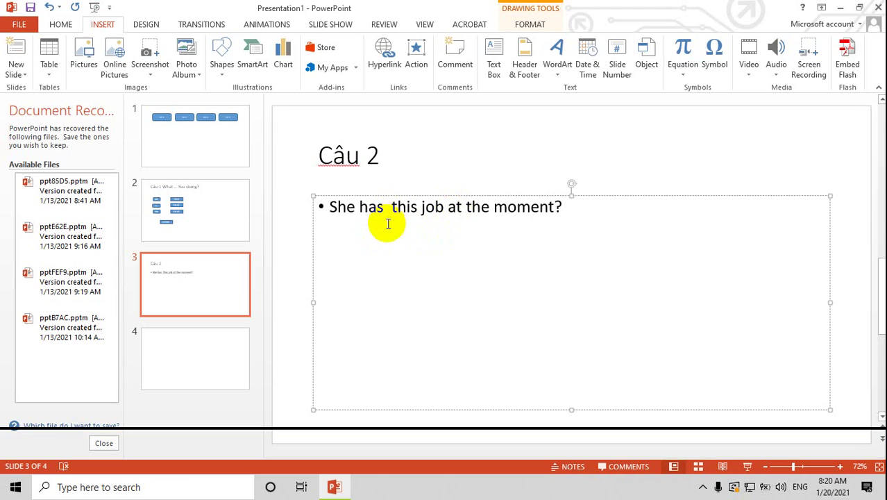
text(...)
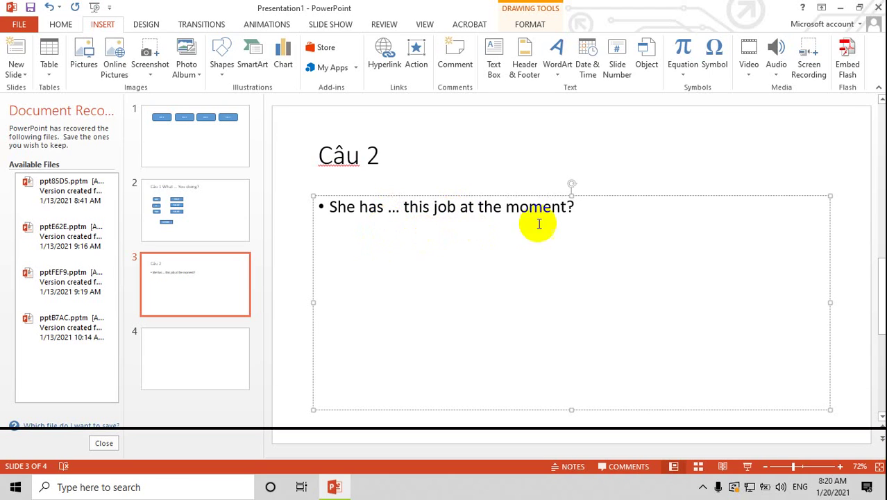
Cut the question from the body and paste it after 'Câu 2' in the title.
key(Return)
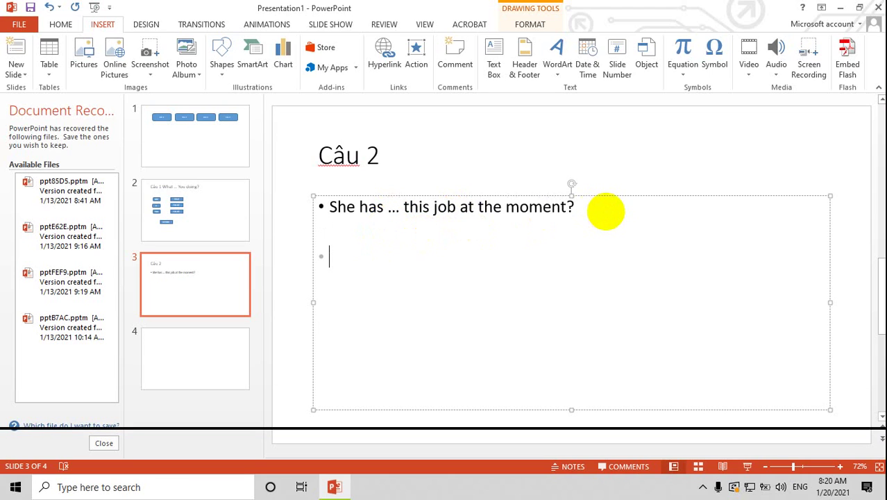
triple_click(456, 207)
right_click(456, 209)
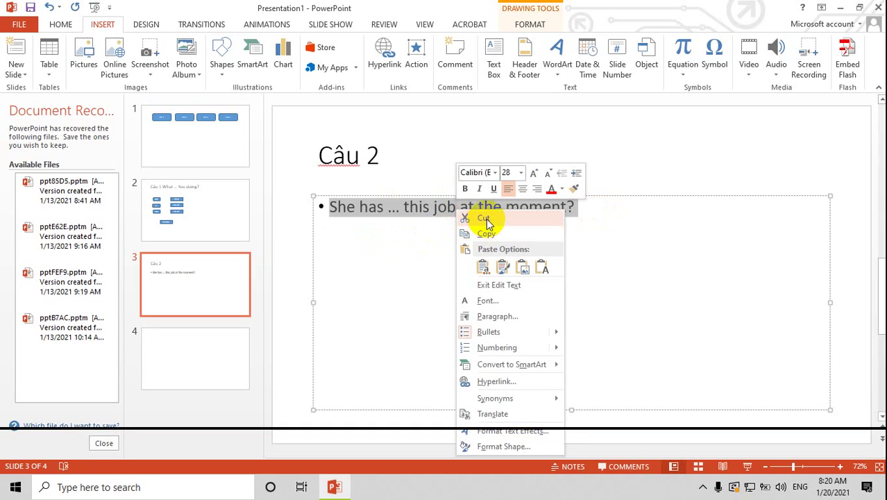
click(486, 219)
click(419, 157)
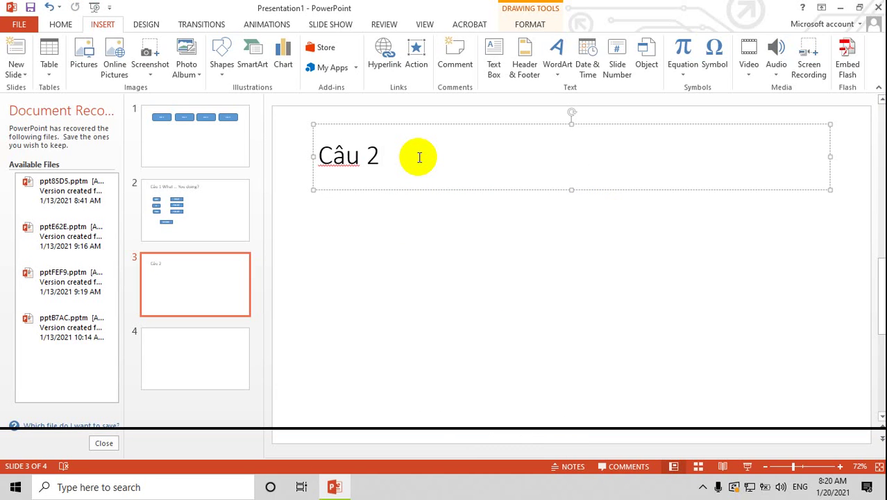
key(ctrl+v)
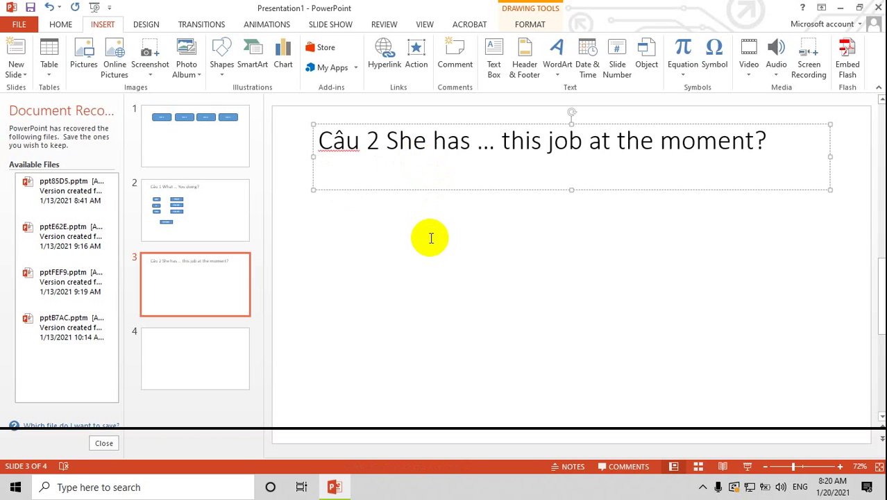
Delete the empty body placeholder from slide 3.
click(426, 235)
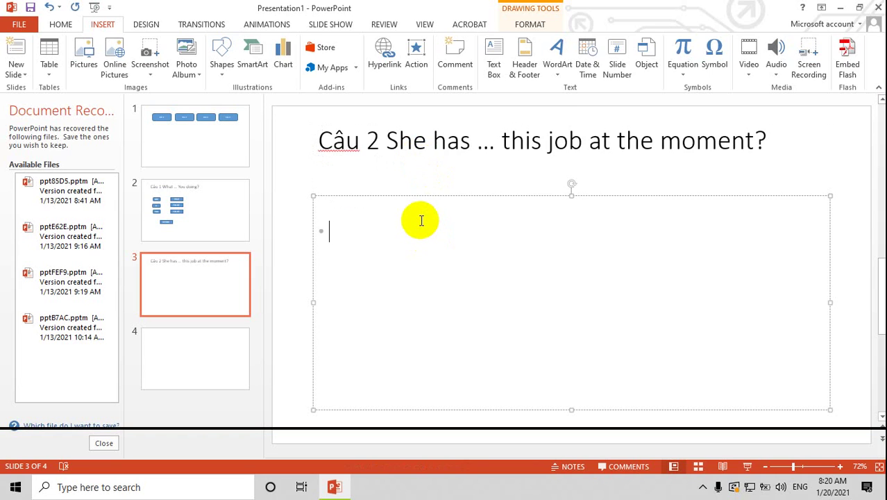
click(406, 196)
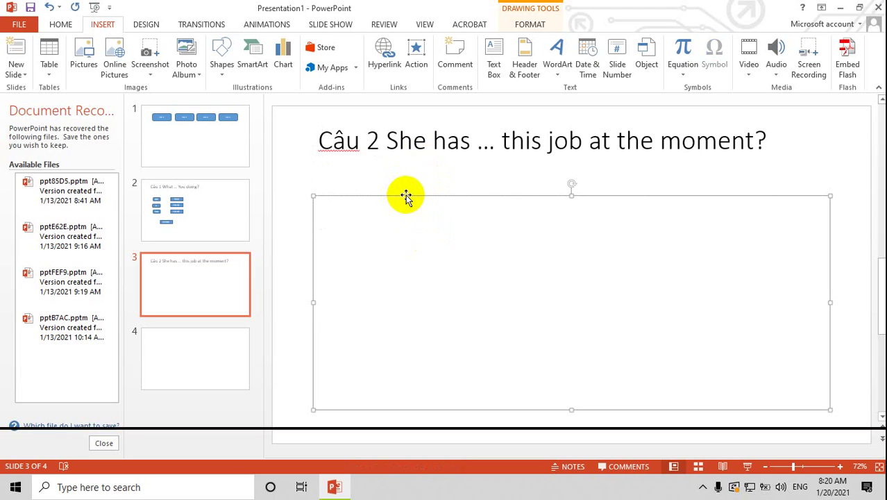
click(404, 195)
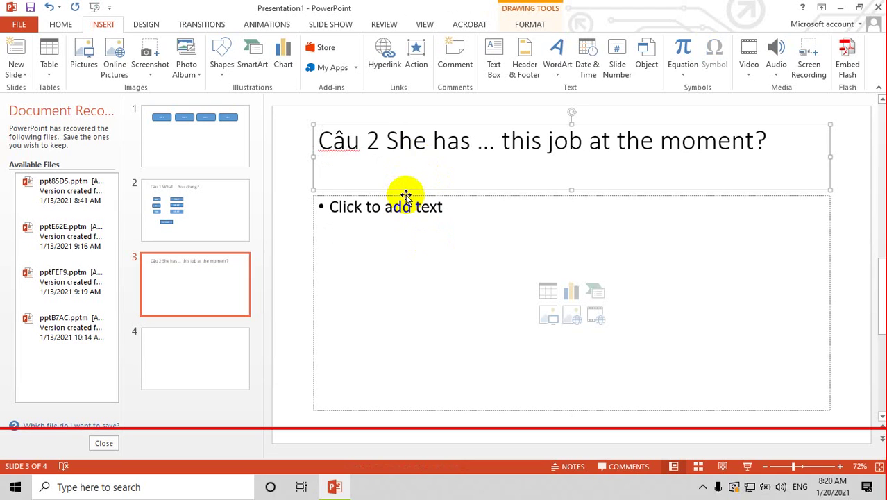
click(317, 218)
click(313, 229)
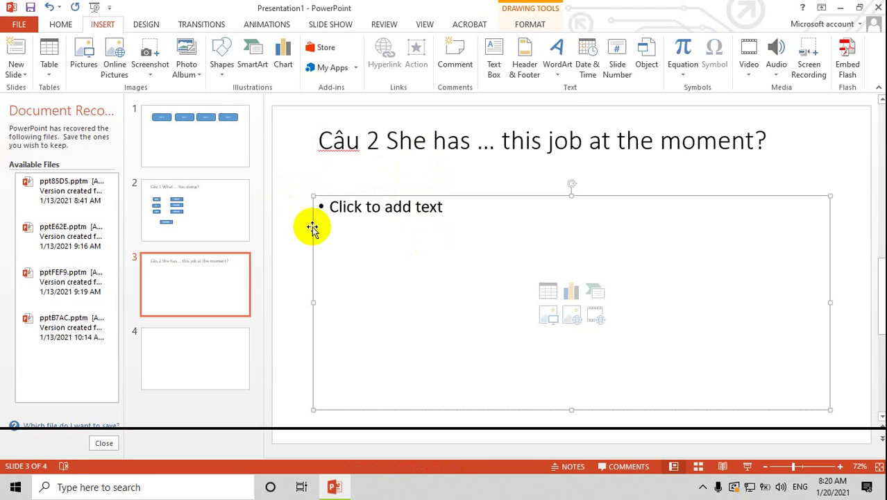
key(Delete)
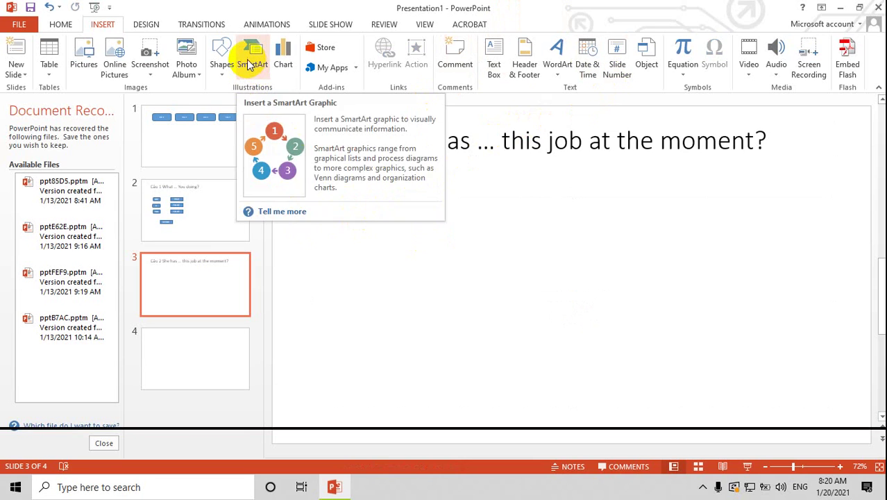
Draw a rectangle below the question title and label it 'Finished'.
click(222, 59)
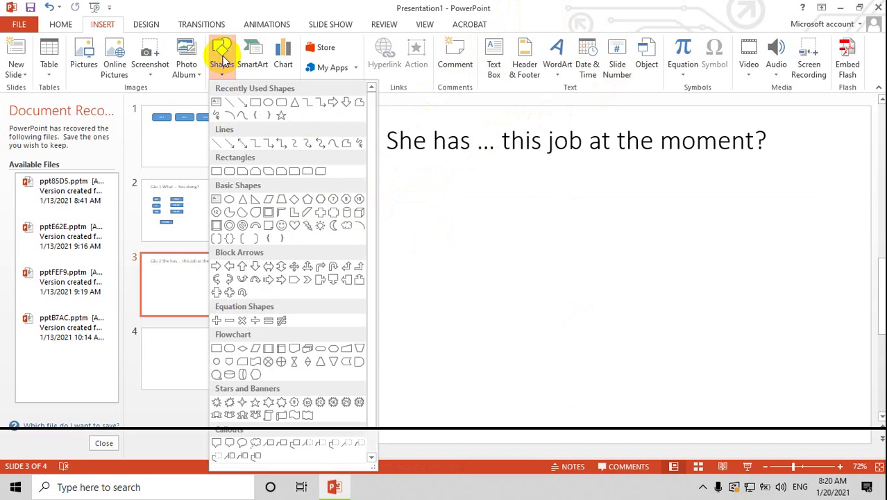
click(256, 104)
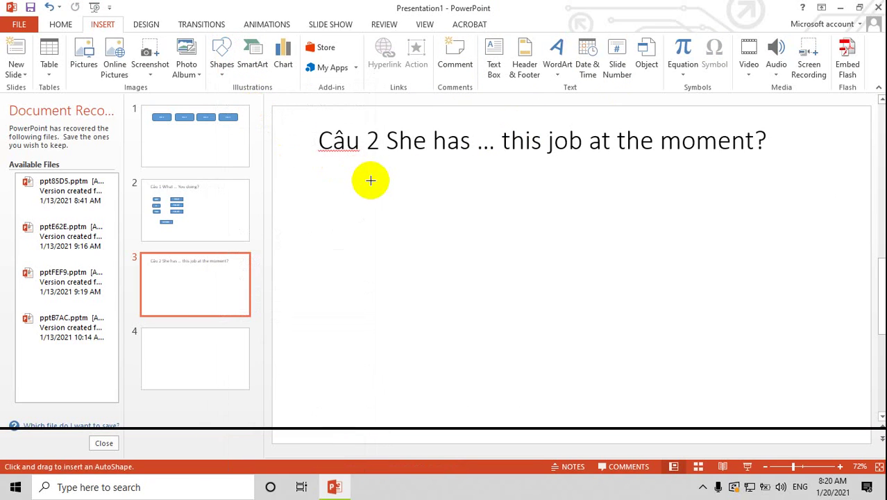
drag(337, 182, 432, 219)
right_click(405, 206)
click(444, 304)
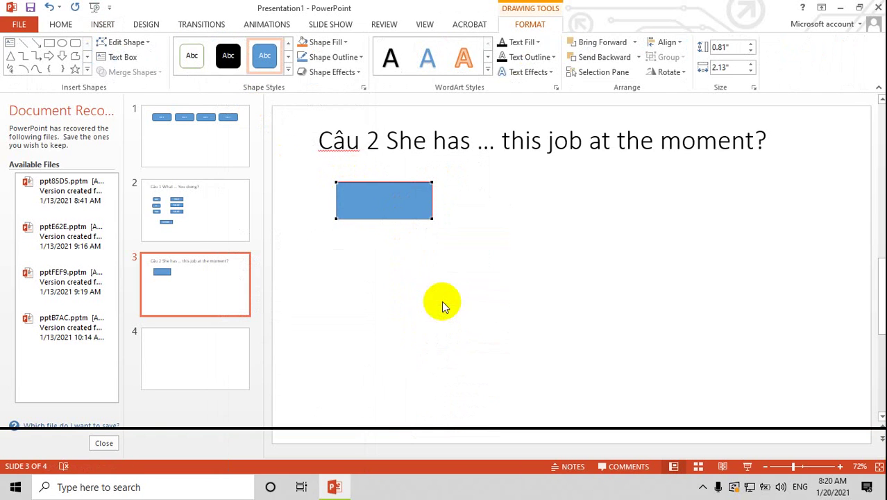
right_click(380, 206)
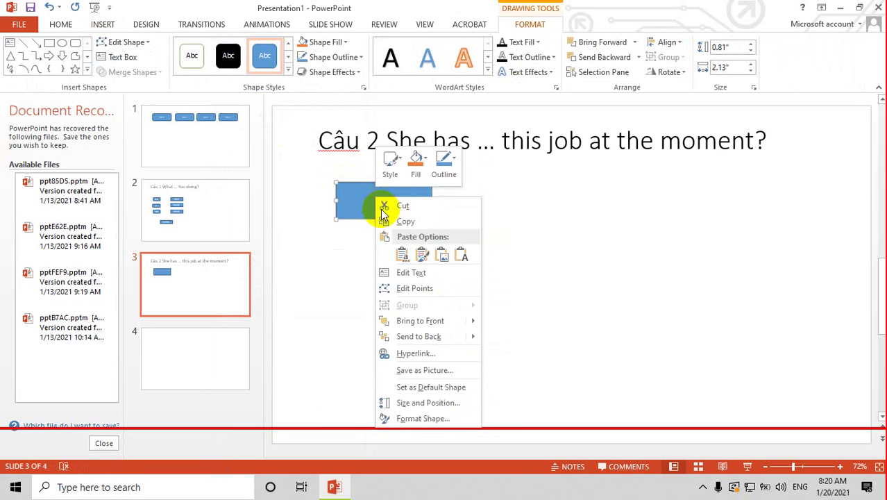
click(394, 273)
text(Fi)
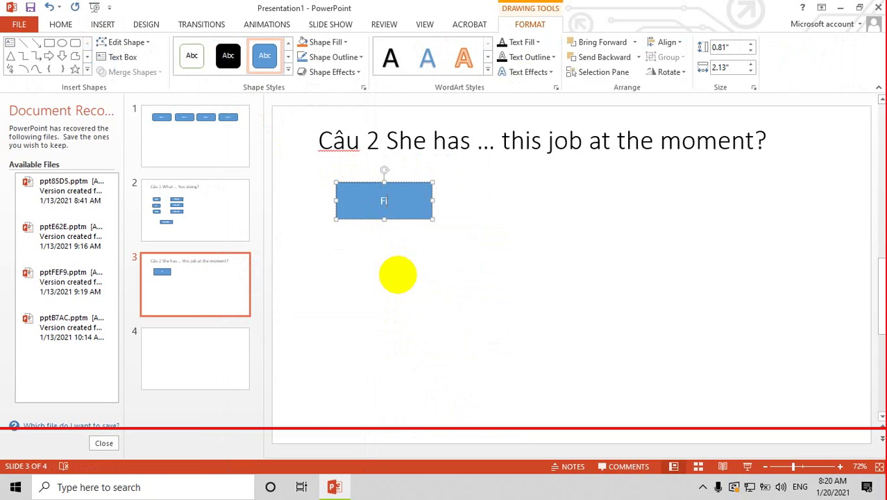
text(ni)
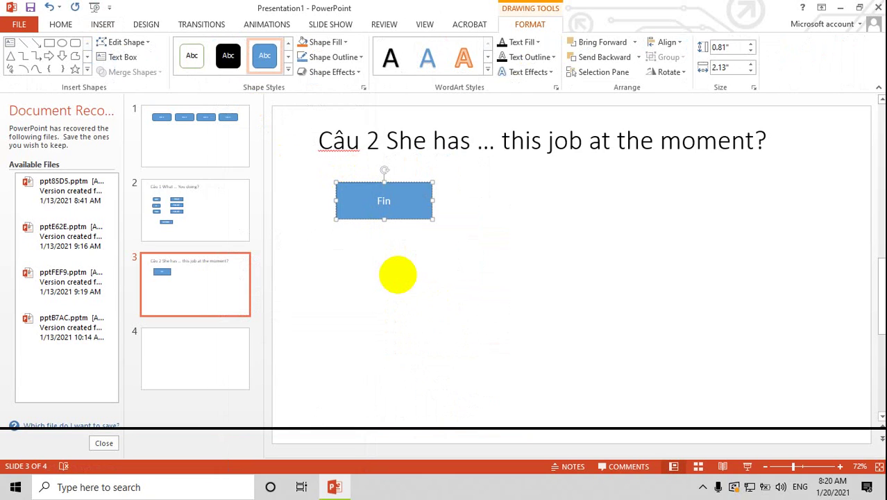
text(sh)
text(ed)
click(394, 251)
Duplicate the Finished rectangle directly below itself.
click(393, 216)
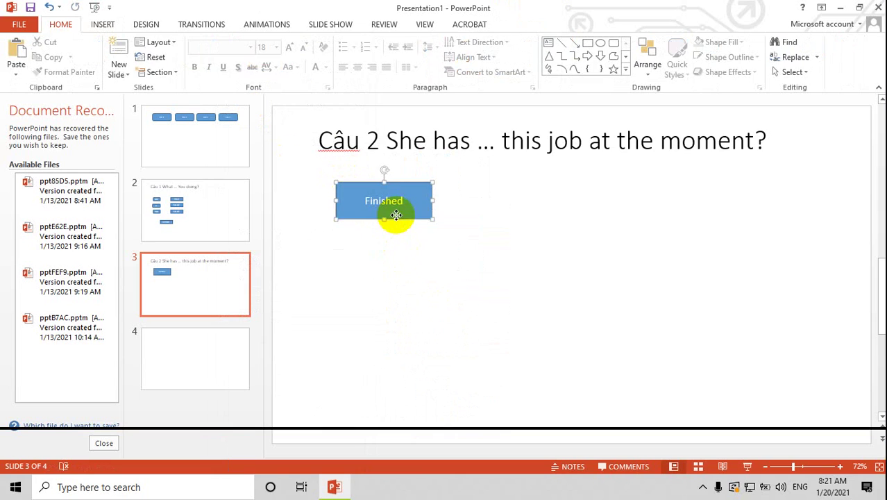
drag(403, 211, 409, 269)
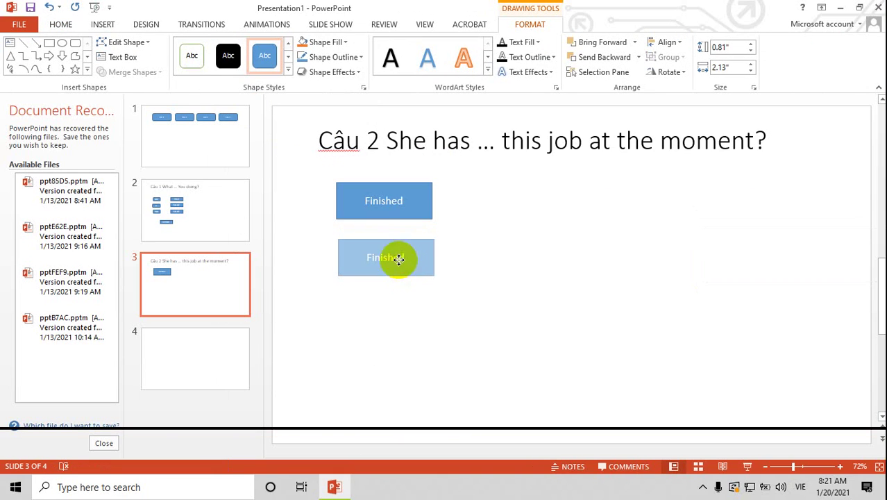
key(Escape)
click(399, 211)
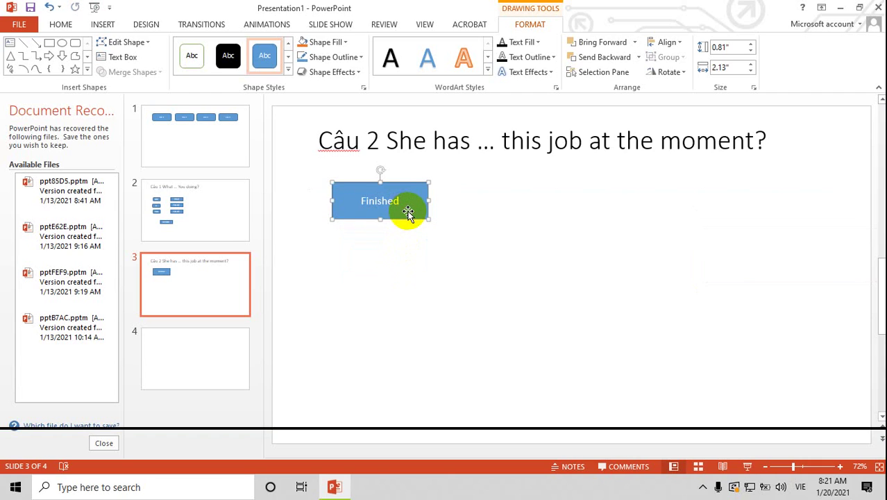
drag(409, 213, 410, 268)
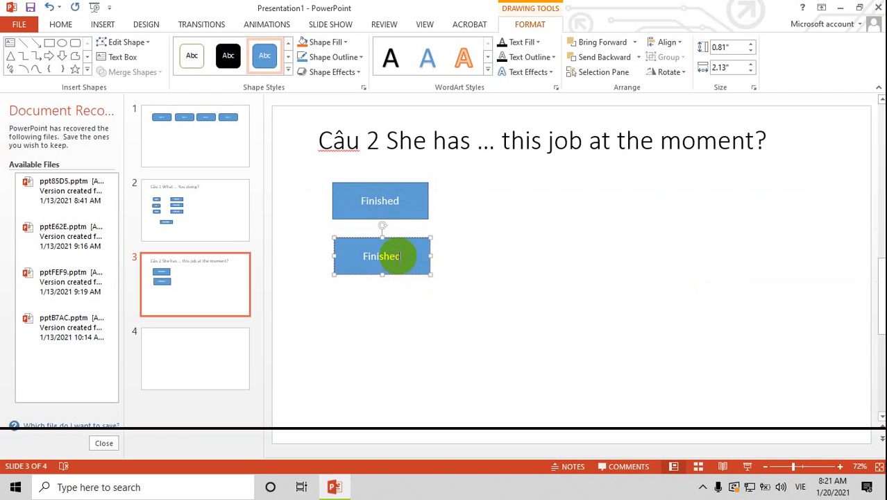
Relabel the copied rectangle 'Finish'.
double_click(396, 259)
key(BackSpace)
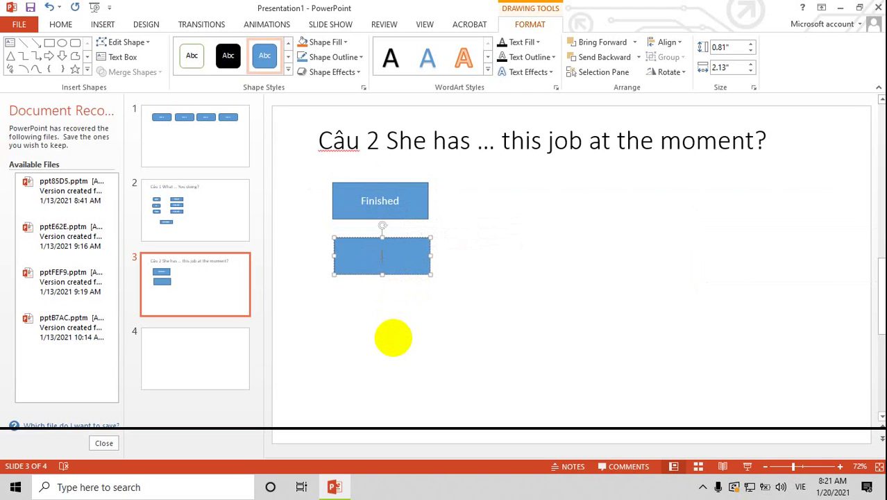
text(Fin)
text(ish)
click(406, 295)
click(406, 268)
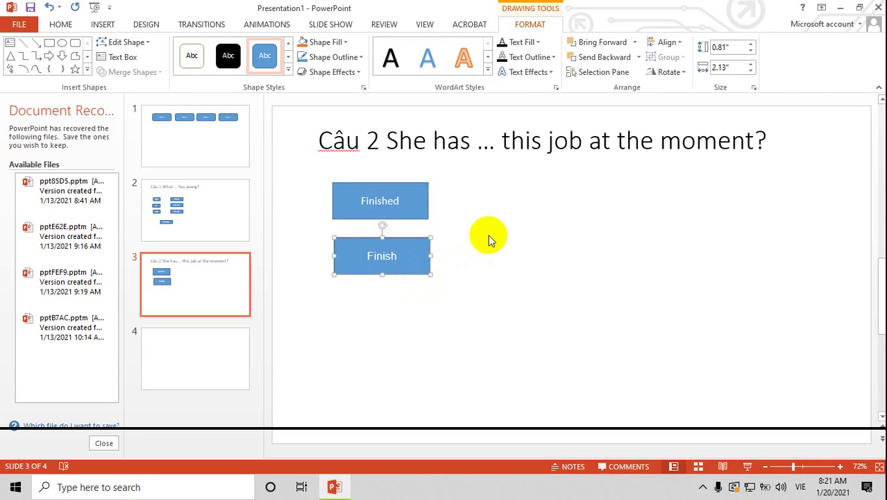
click(492, 214)
click(406, 256)
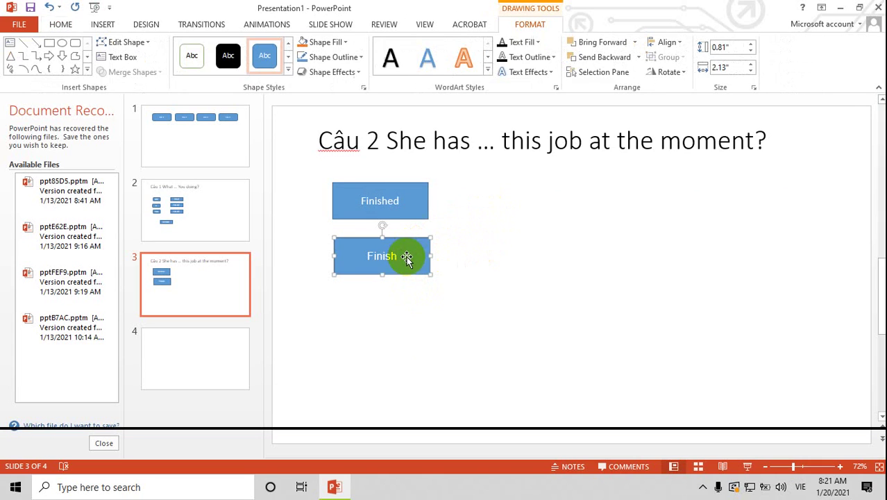
click(485, 262)
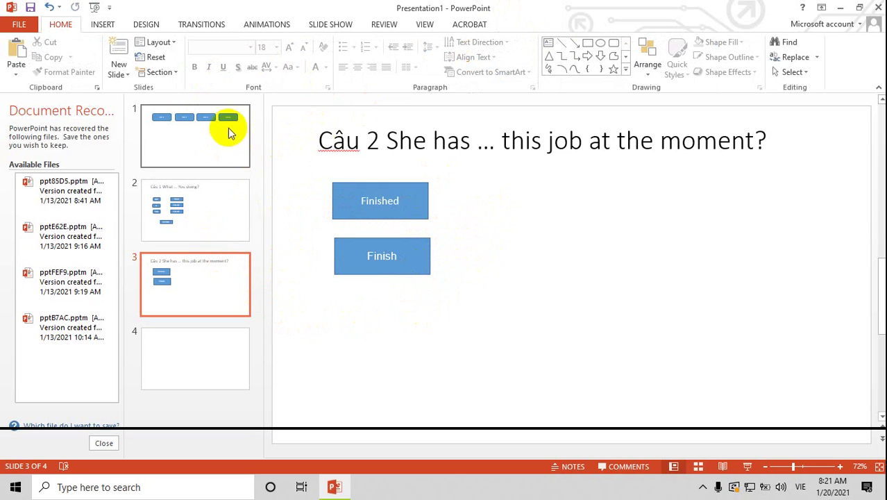
Hyperlink the Cau 2 button on slide 1 to slide 3, then return to slide 2.
click(194, 132)
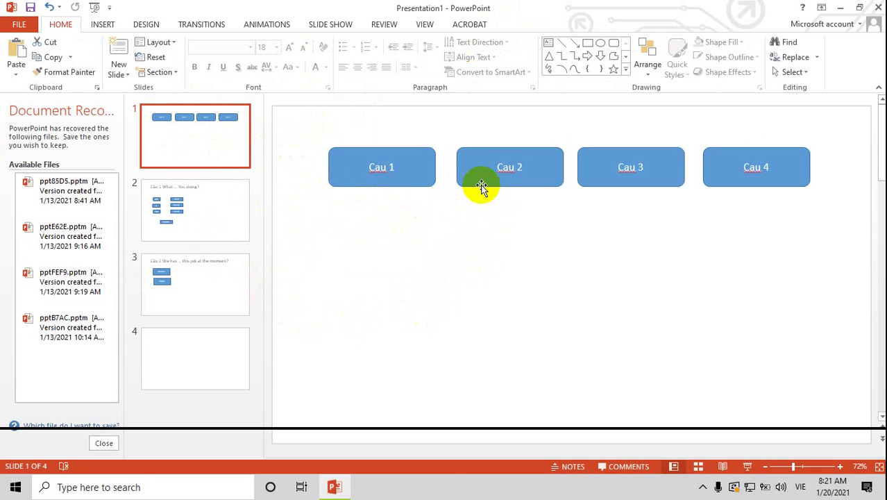
click(480, 182)
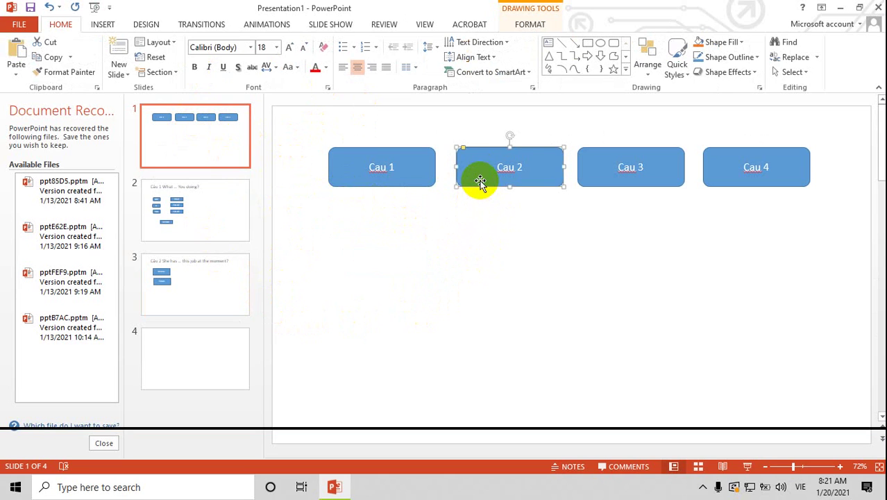
click(103, 24)
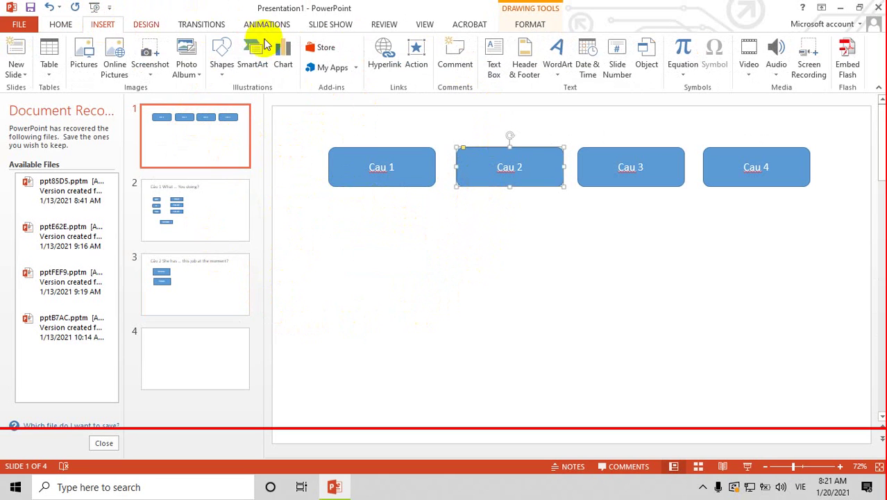
click(384, 54)
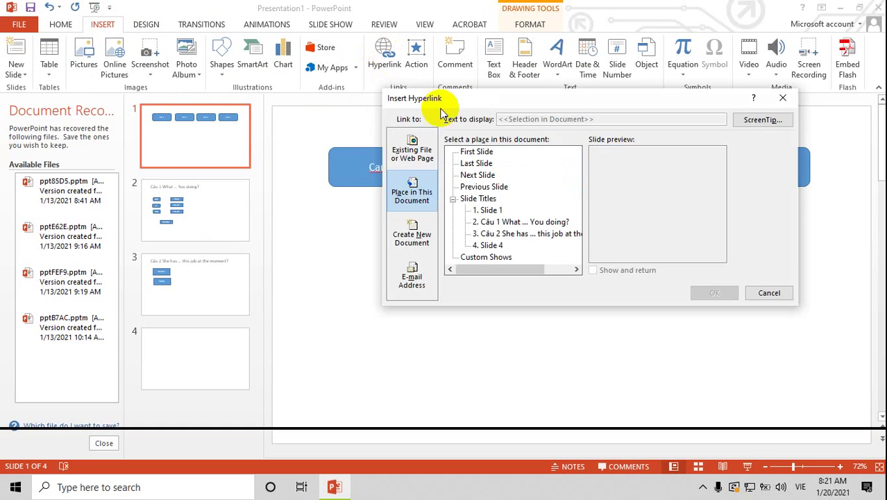
click(507, 233)
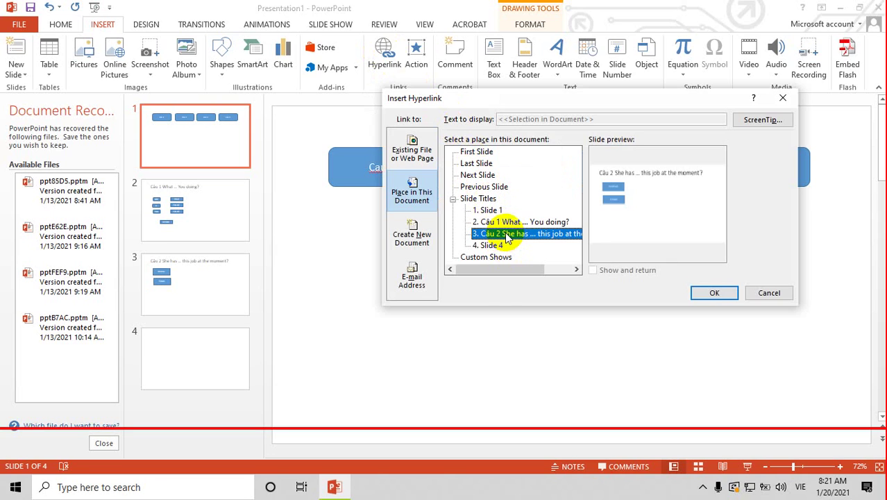
click(709, 294)
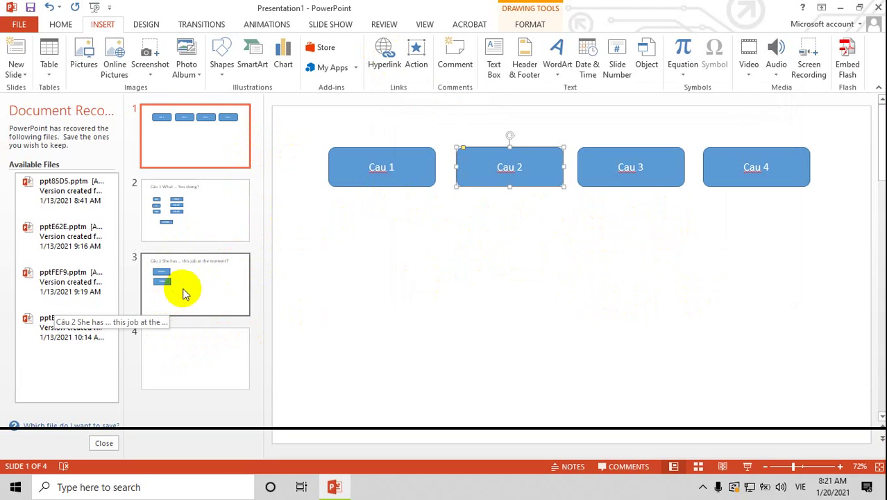
click(184, 205)
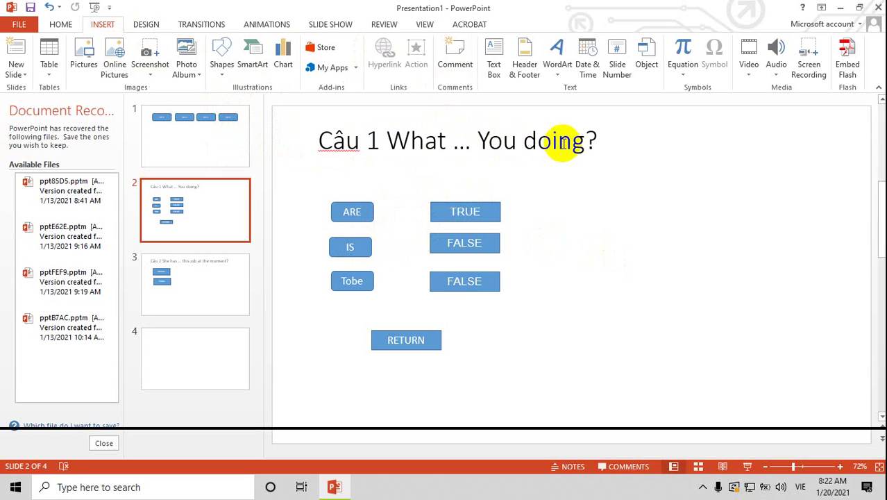
click(362, 218)
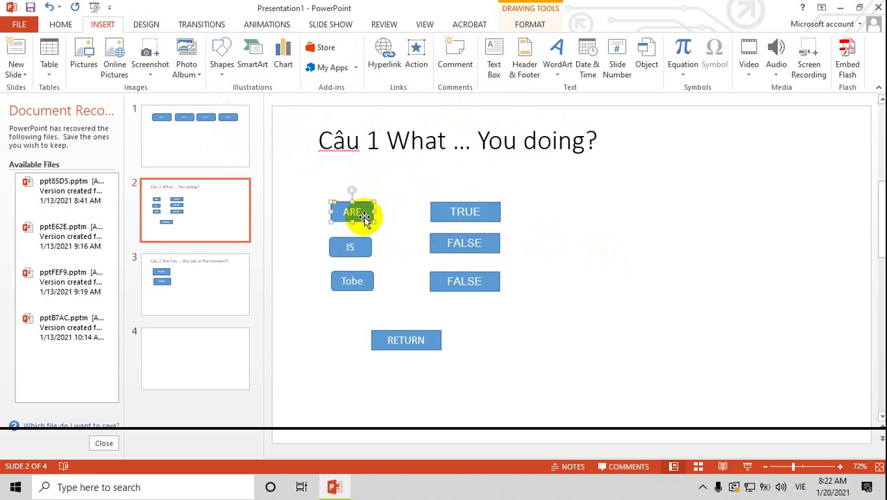
click(352, 247)
click(388, 59)
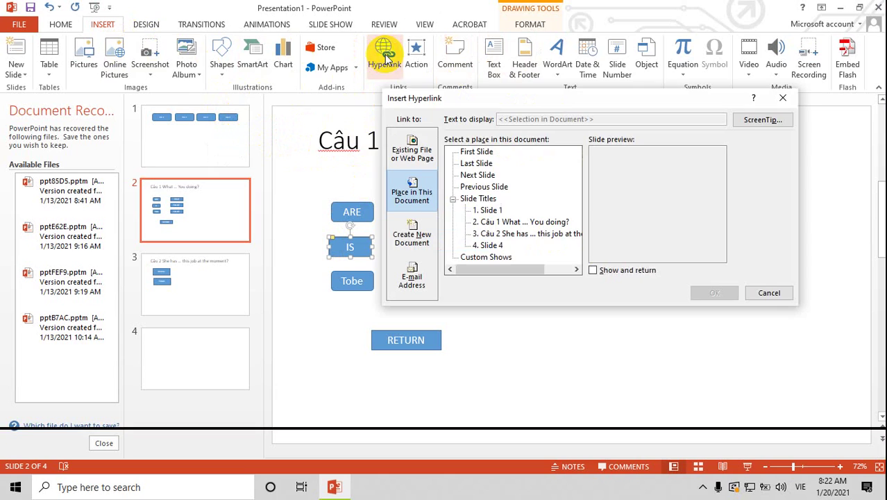
click(511, 223)
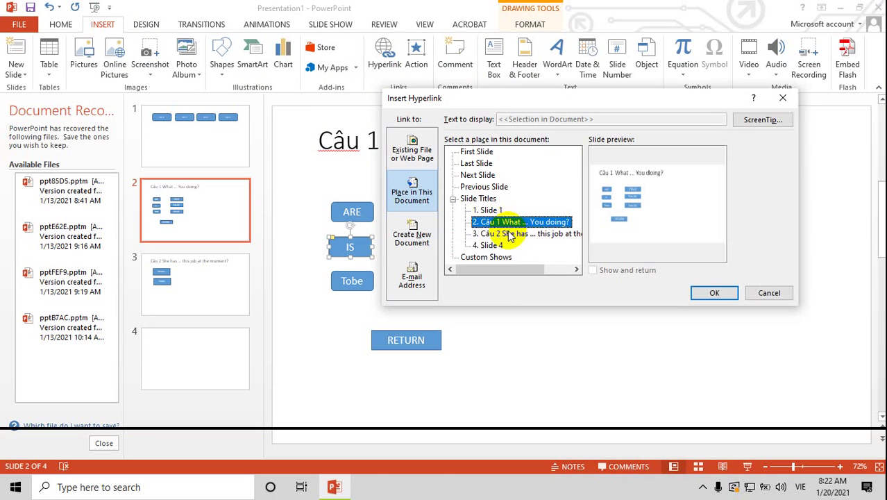
click(511, 234)
click(514, 225)
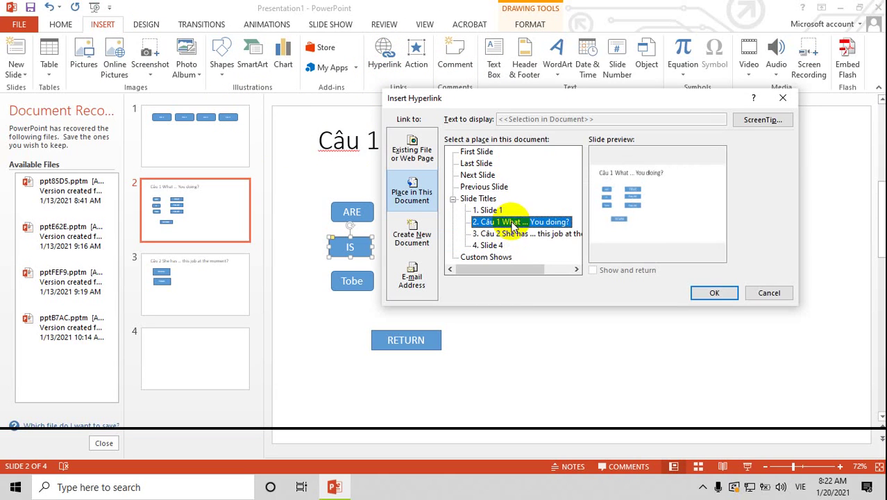
click(513, 235)
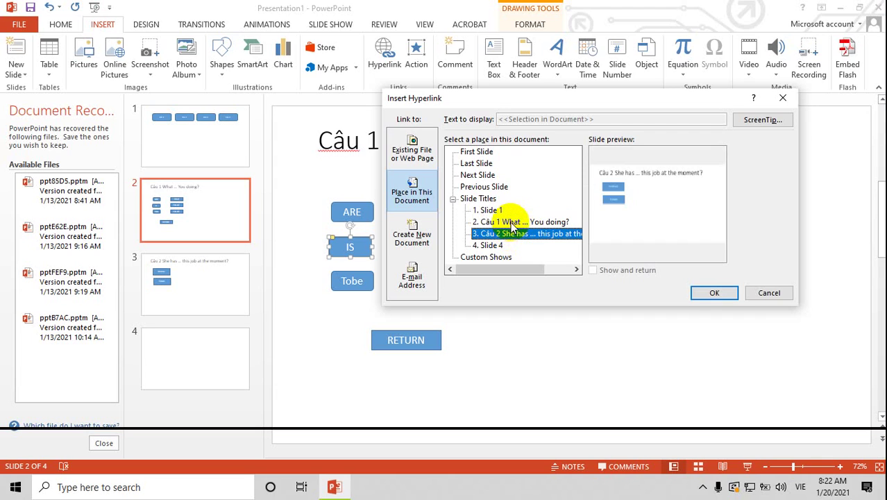
click(514, 223)
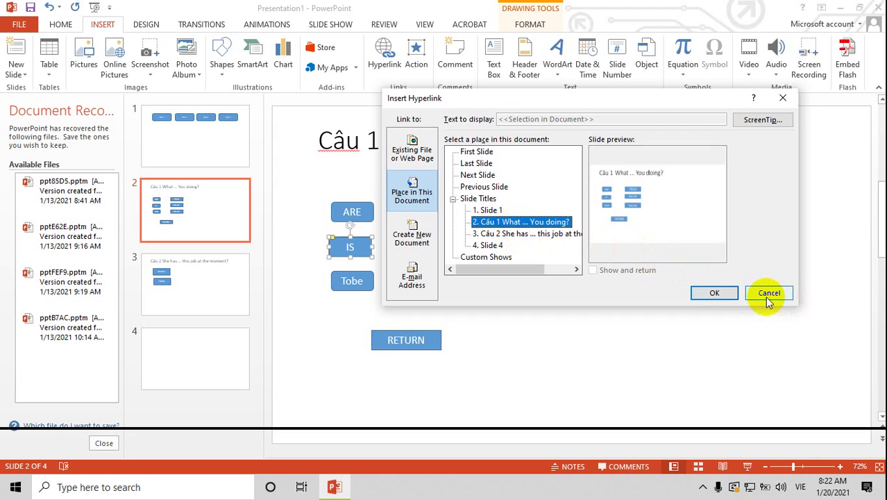
click(494, 256)
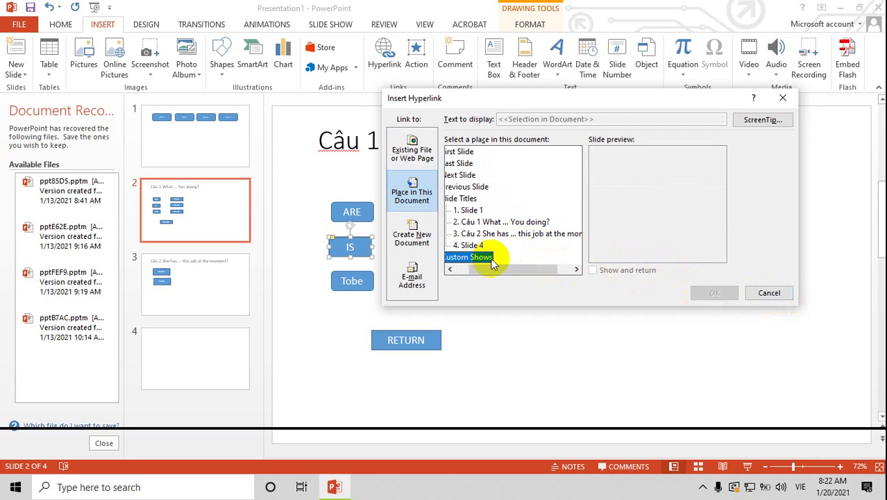
click(449, 269)
click(769, 292)
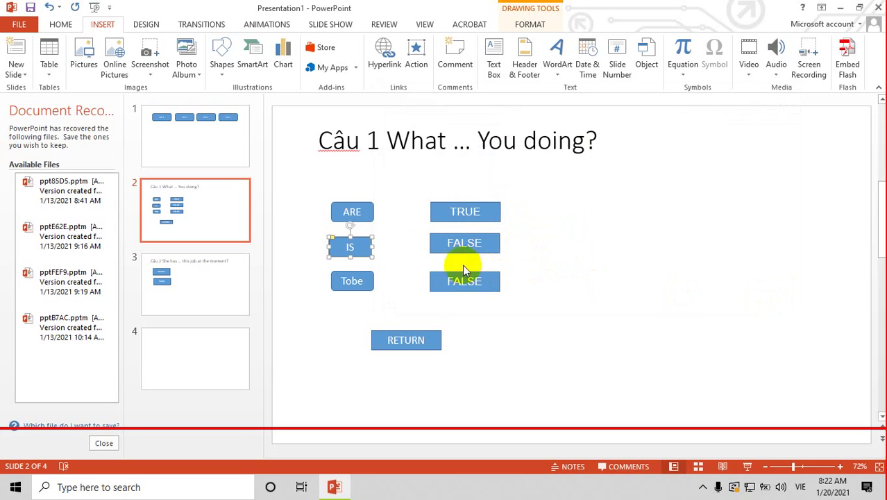
right_click(358, 247)
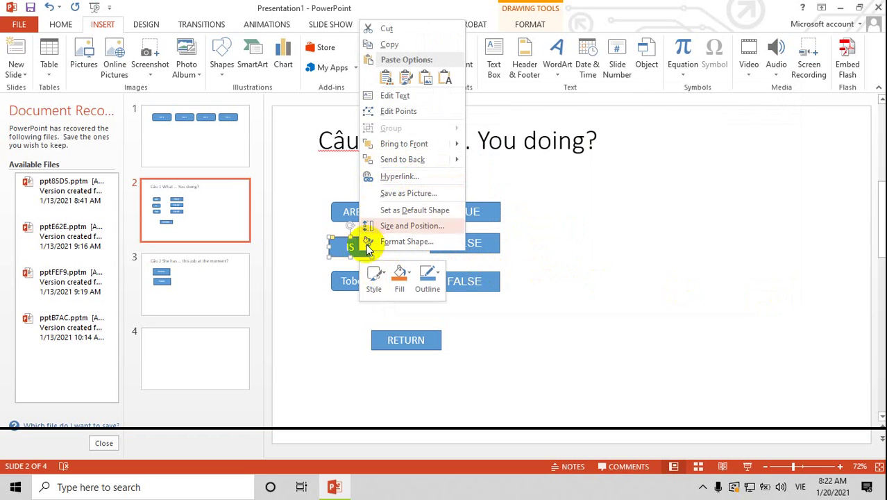
click(396, 176)
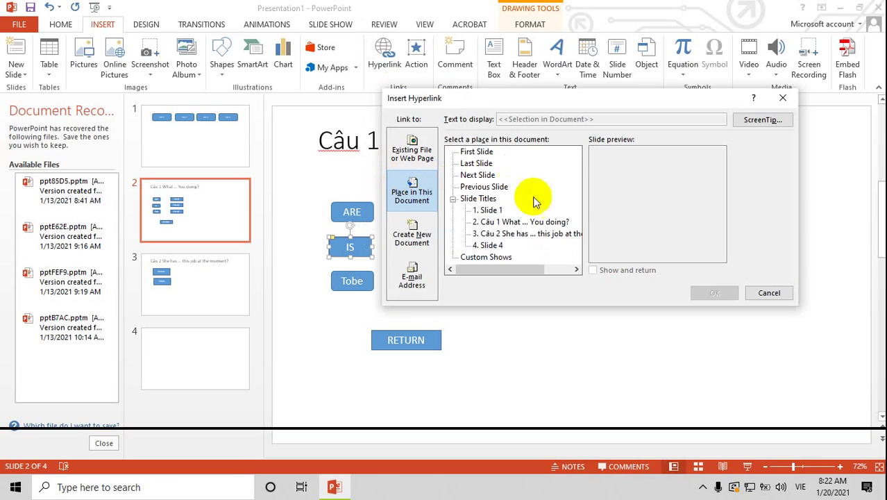
click(517, 222)
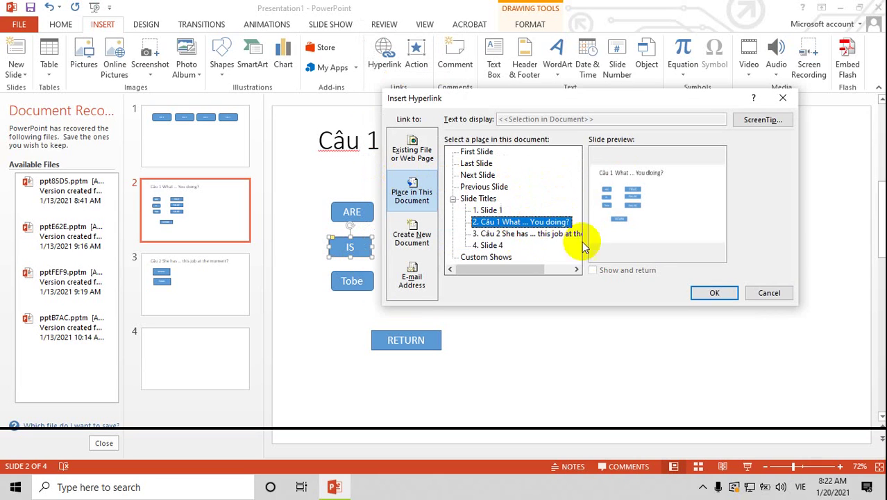
click(770, 293)
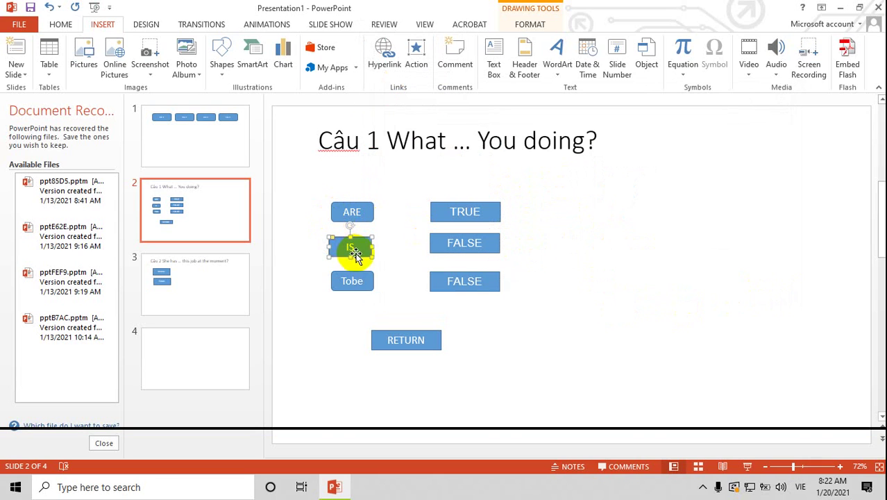
drag(356, 250, 358, 249)
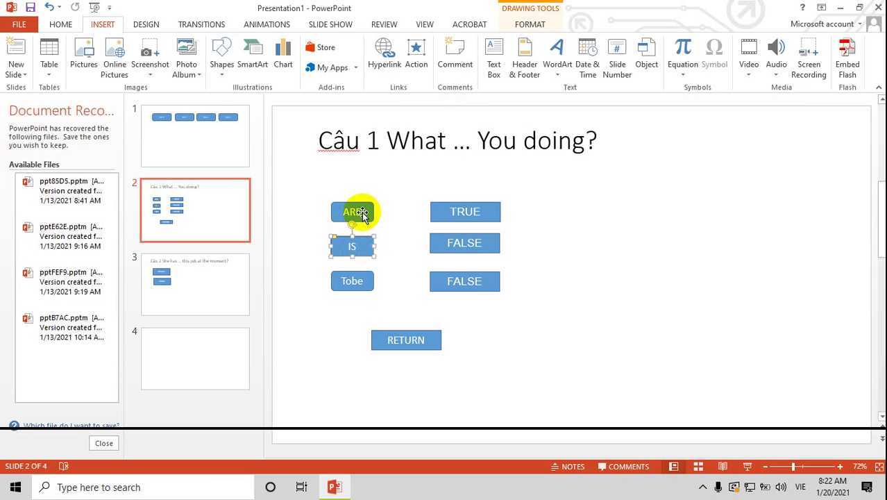
click(362, 214)
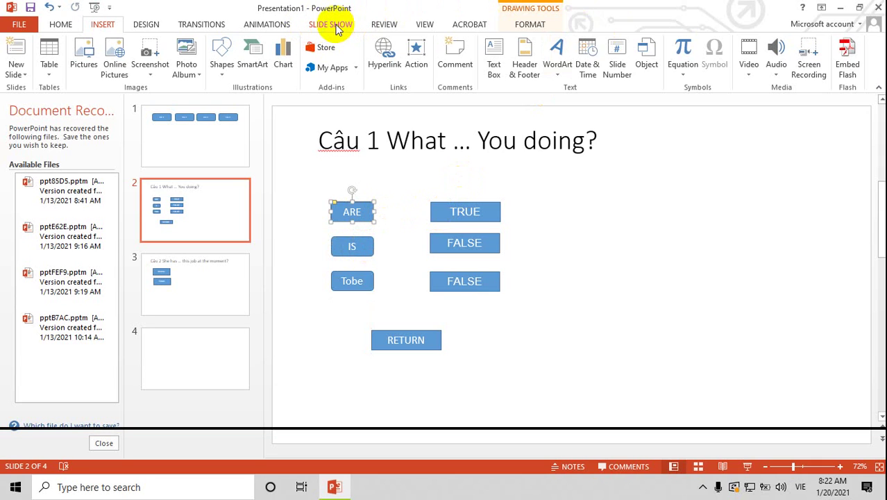
Show the Animation Pane and the Add Animation effects list for the ARE button.
click(271, 25)
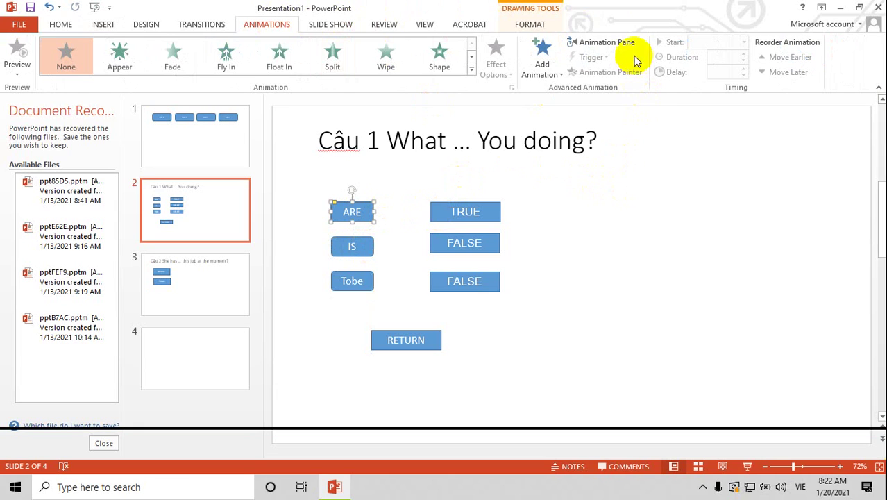
click(598, 45)
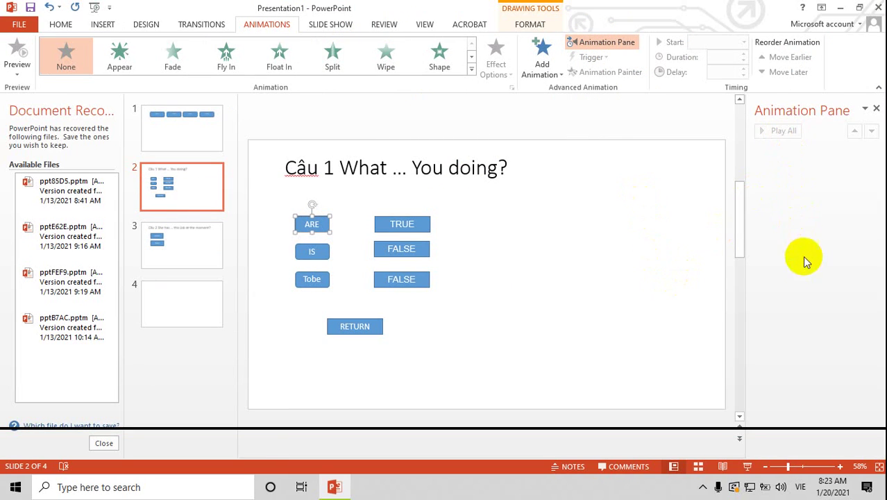
click(543, 70)
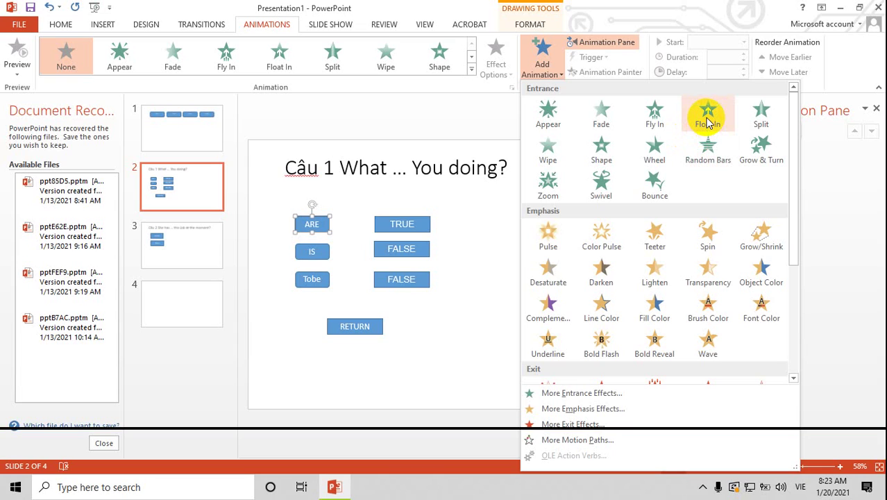
Give ARE a Float In entrance and TRUE an Appear effect starting After Previous.
click(707, 122)
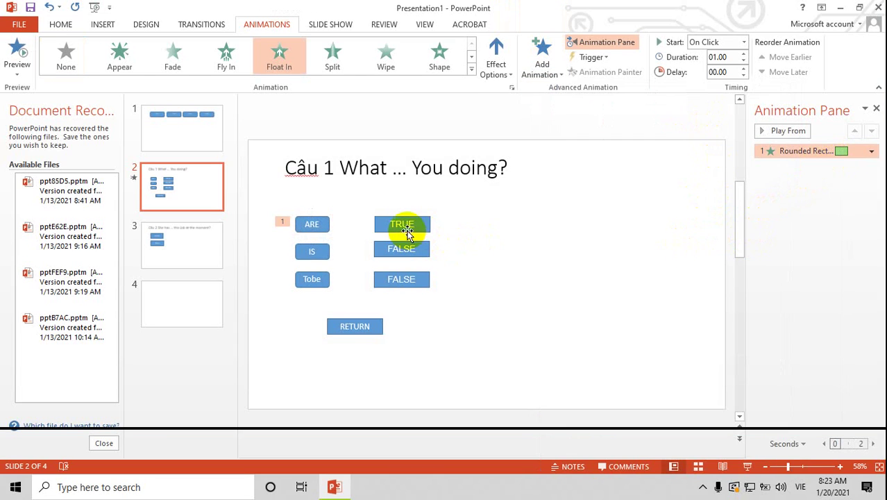
click(420, 225)
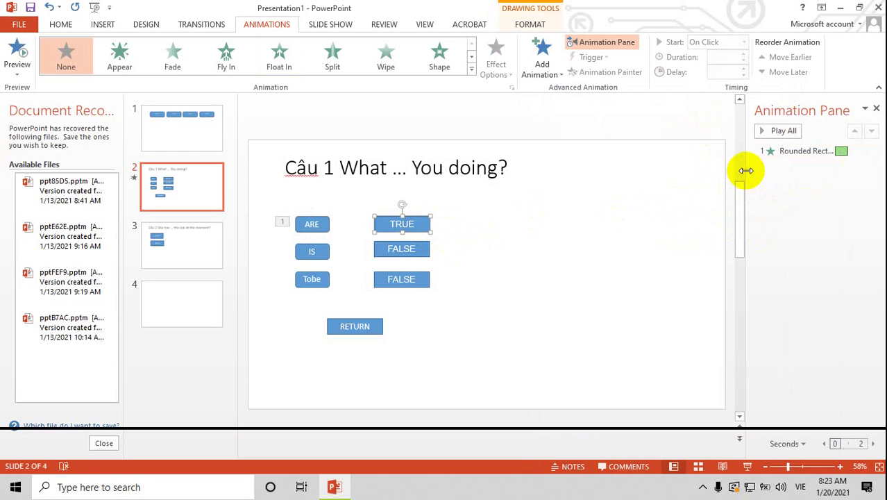
drag(743, 178, 668, 181)
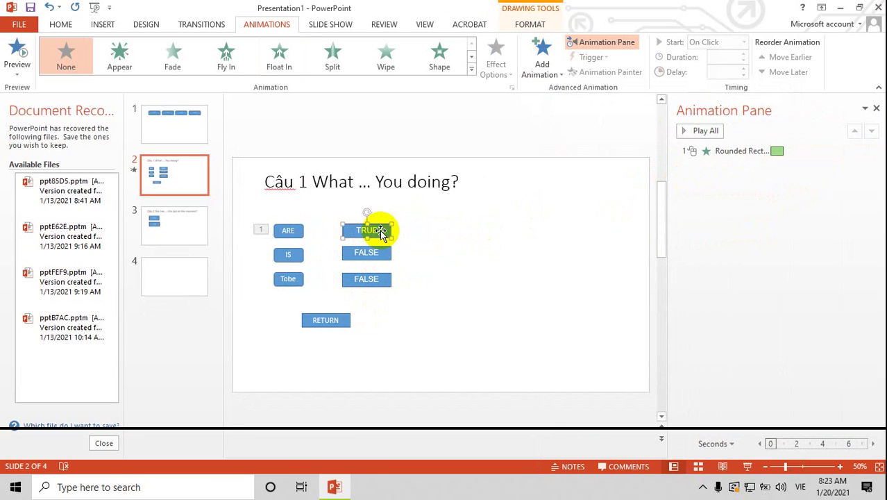
click(543, 59)
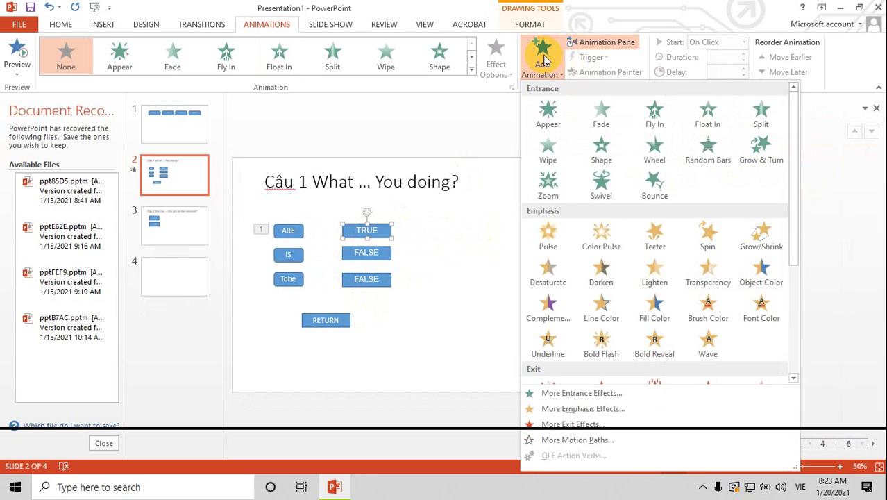
click(546, 114)
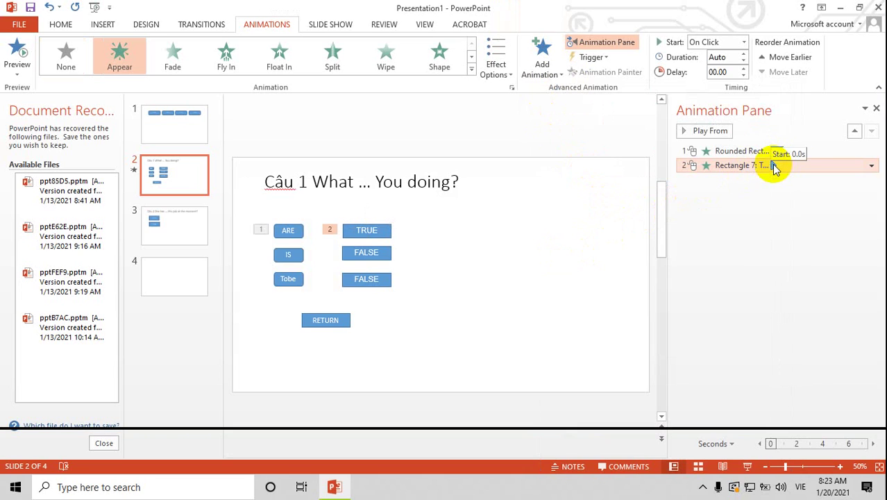
drag(775, 169, 790, 169)
right_click(791, 169)
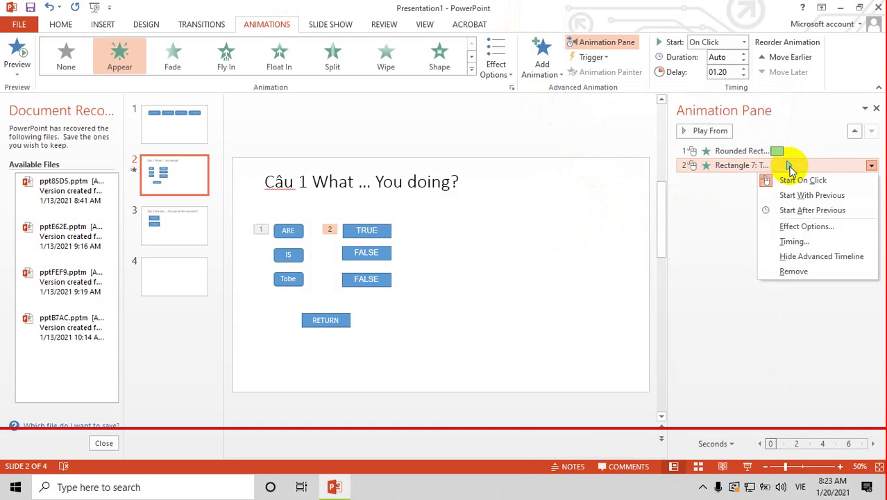
click(806, 212)
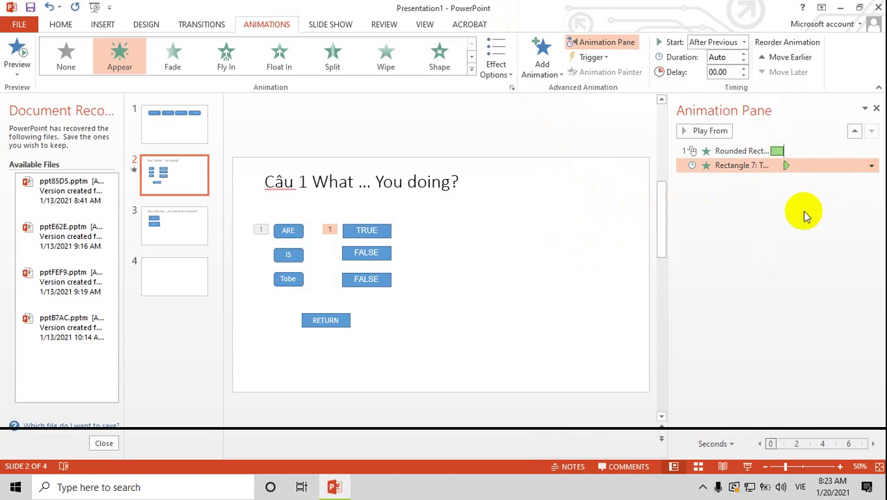
Set the ARE animation to start On Click.
click(288, 229)
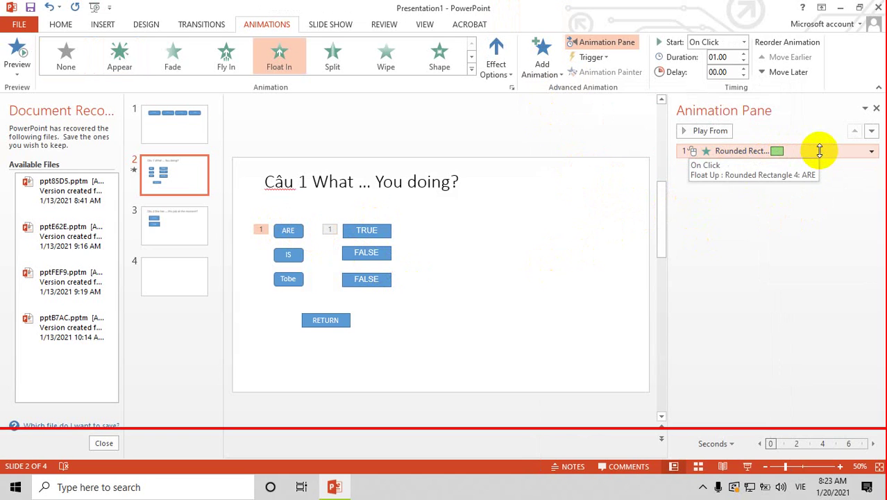
click(872, 152)
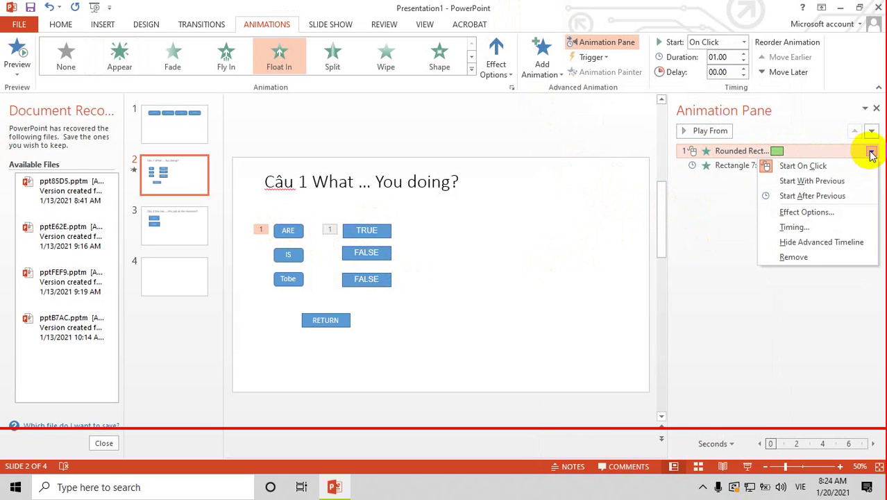
click(814, 165)
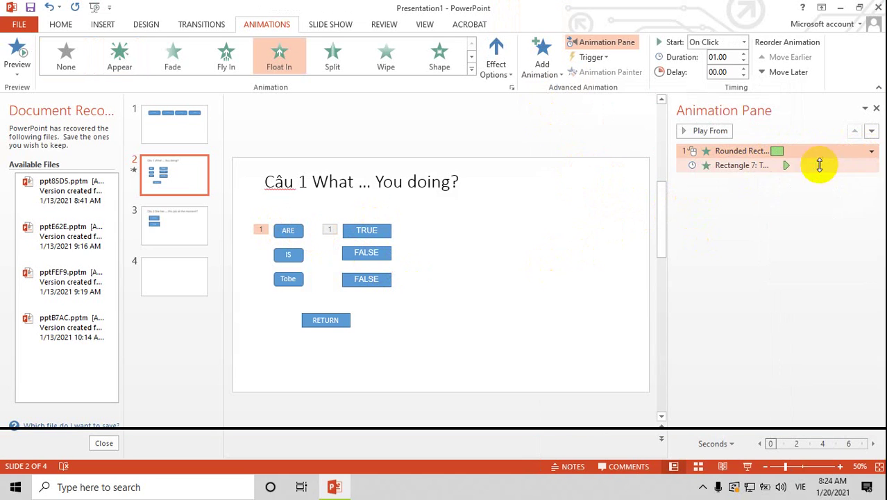
Give the IS answer button a Float In entrance animation.
click(285, 254)
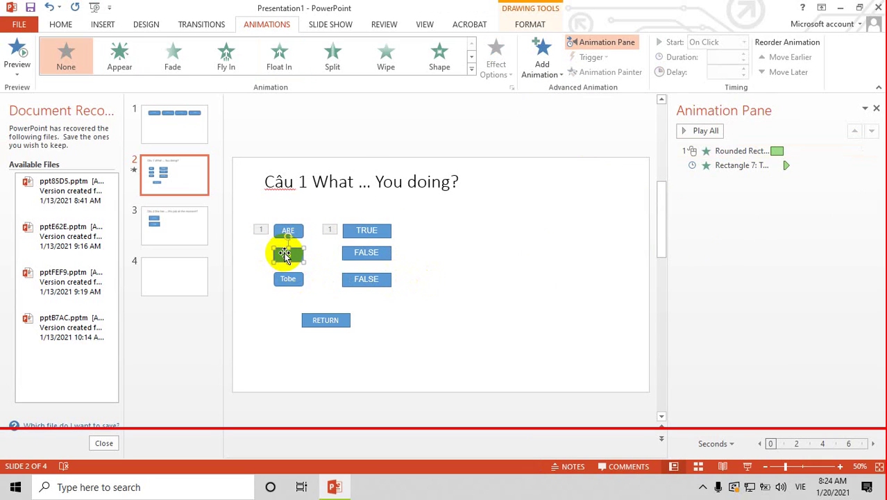
click(540, 55)
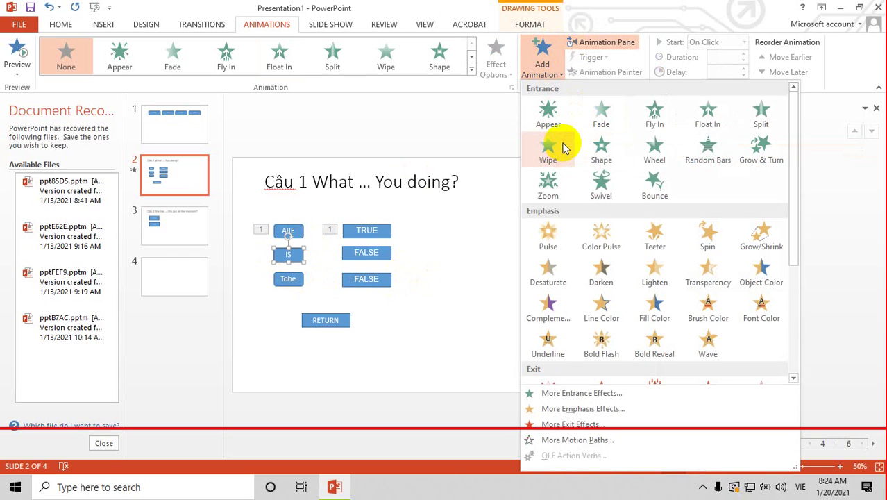
click(707, 116)
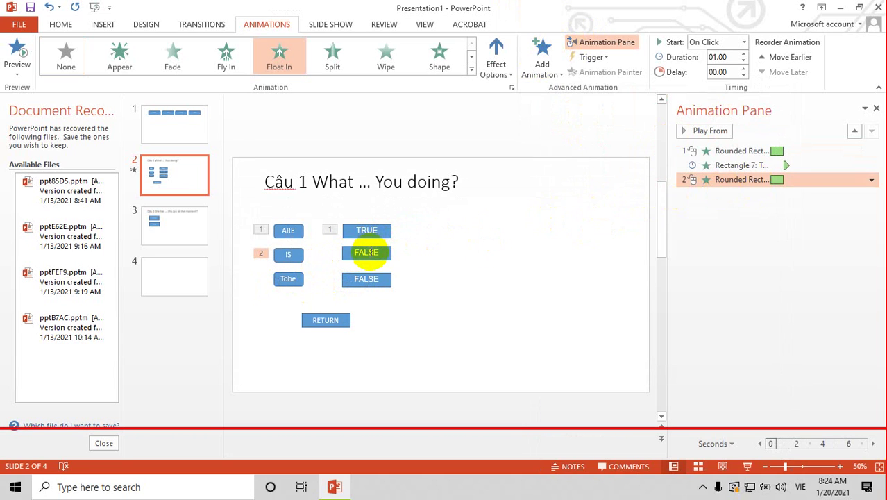
Make the second FALSE box Appear after the previous animation, and lengthen IS to 2 seconds.
click(366, 253)
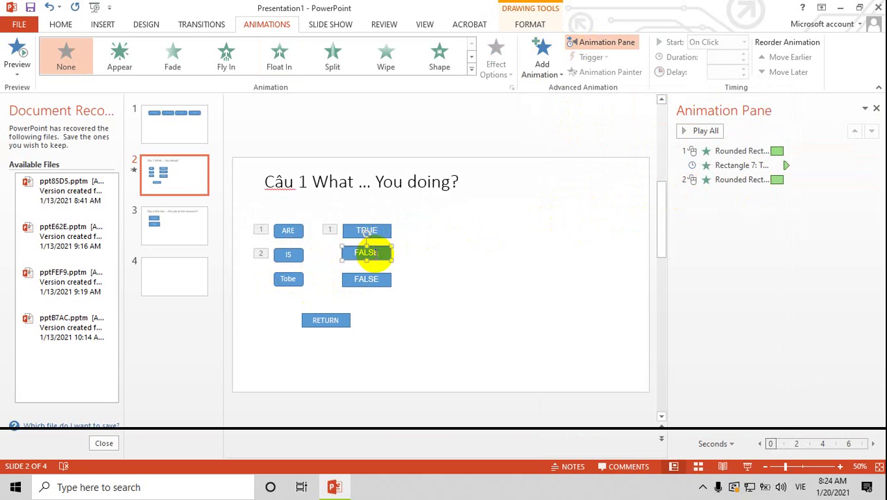
click(542, 57)
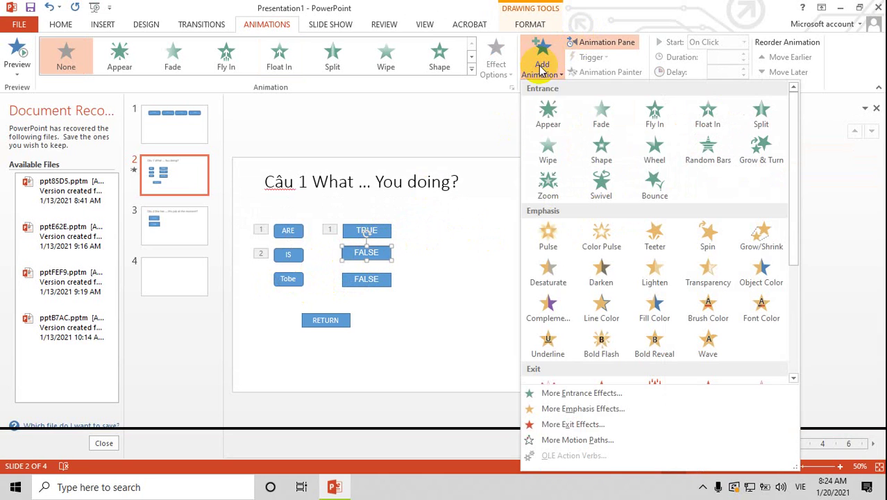
click(559, 115)
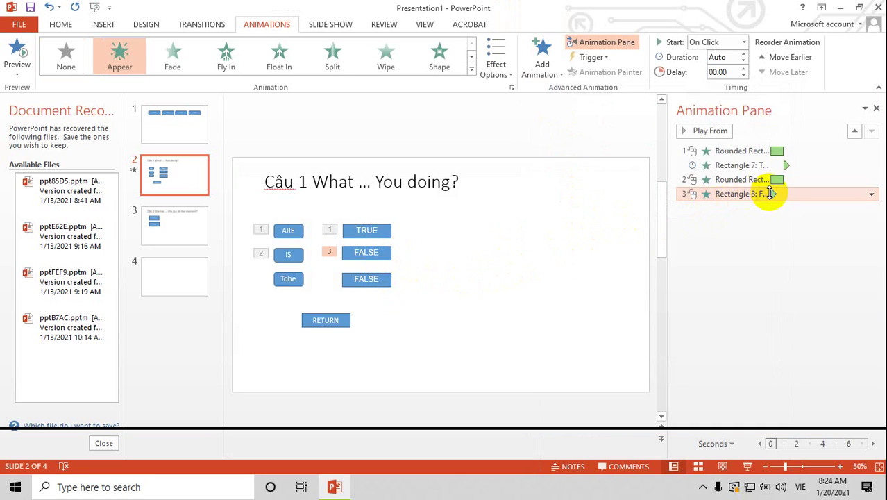
right_click(821, 193)
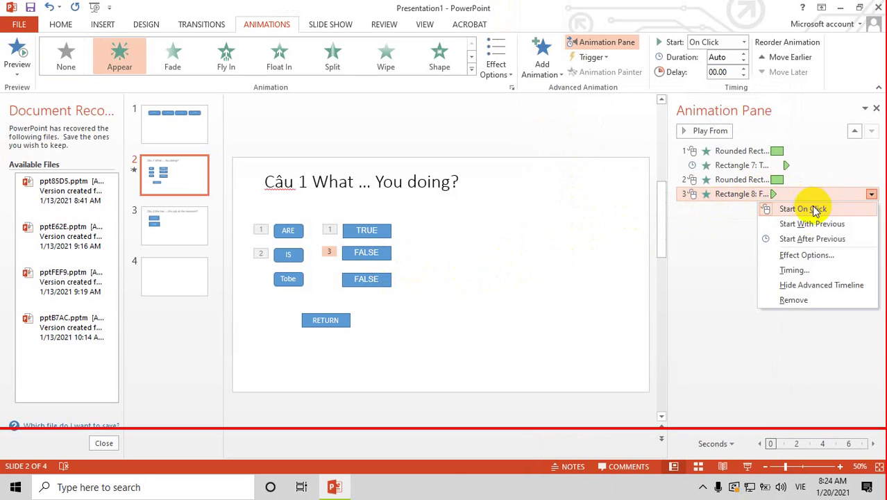
click(803, 240)
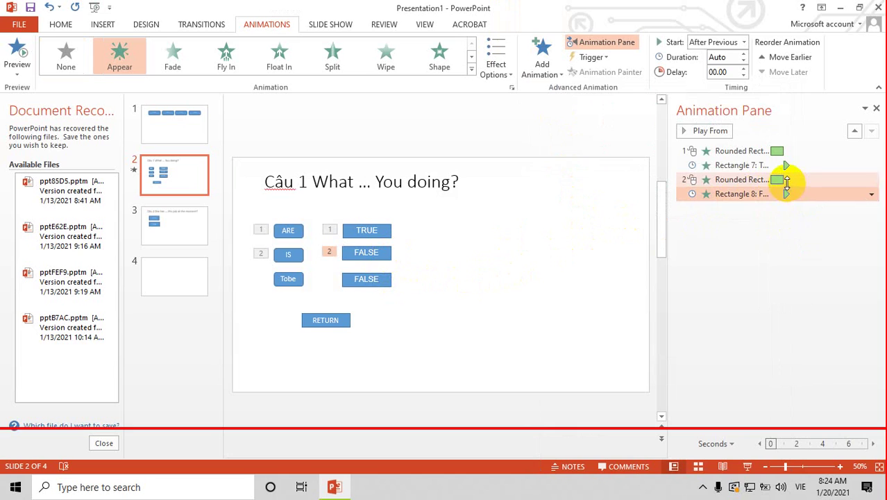
drag(782, 177, 798, 180)
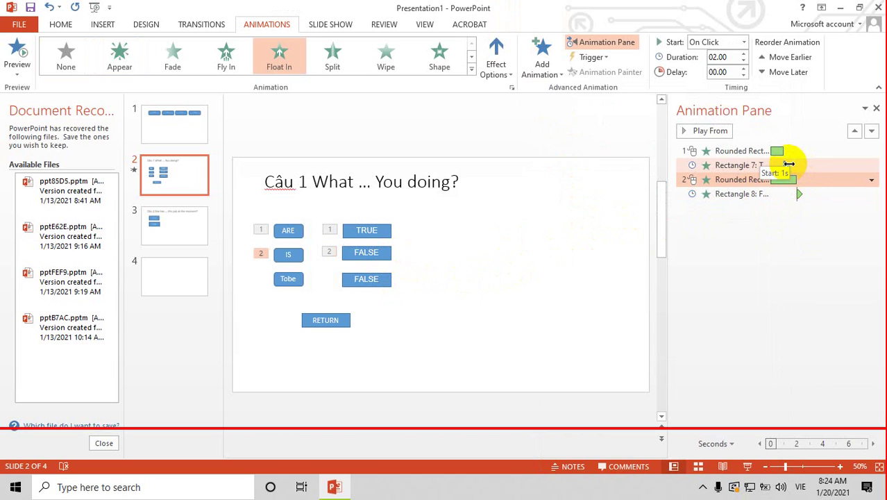
drag(790, 164, 792, 150)
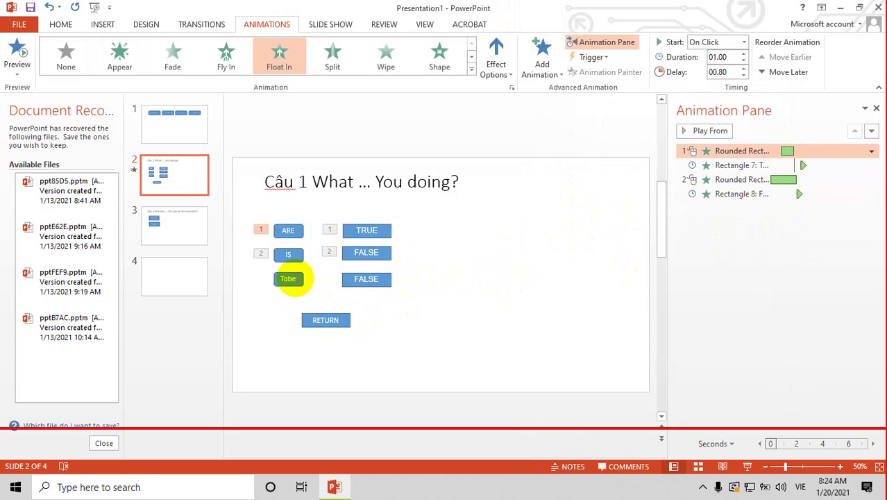
Give the Tobe answer button a Float In entrance animation.
click(291, 279)
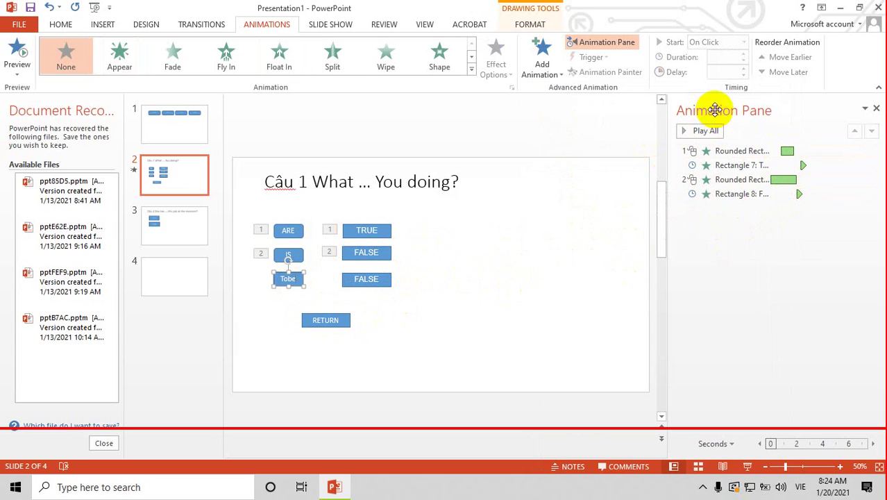
click(540, 63)
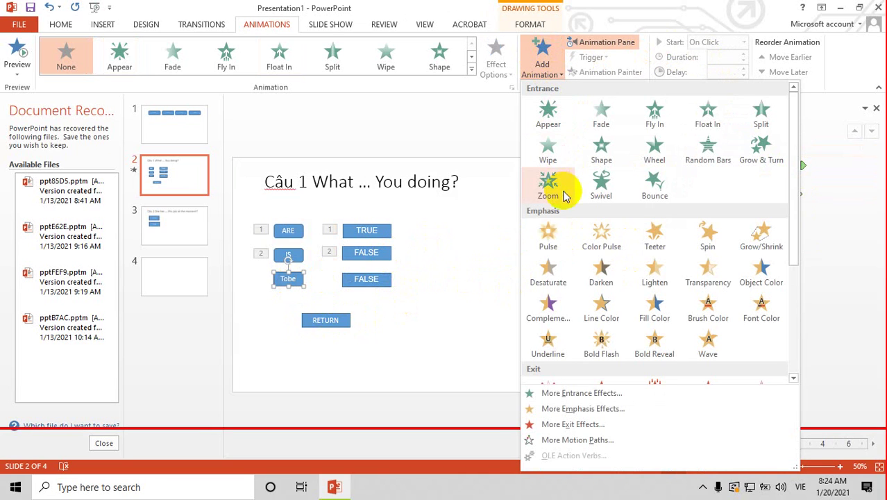
click(708, 115)
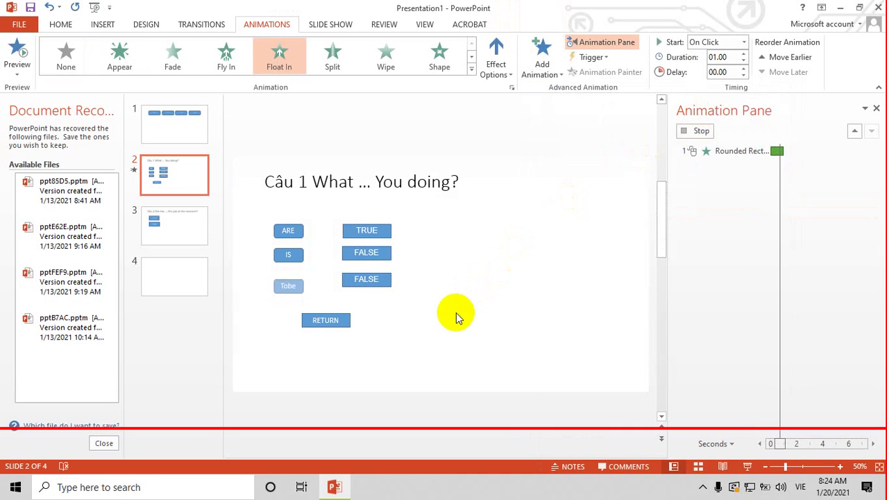
Give the third FALSE box an Appear entrance starting after the previous animation.
right_click(382, 287)
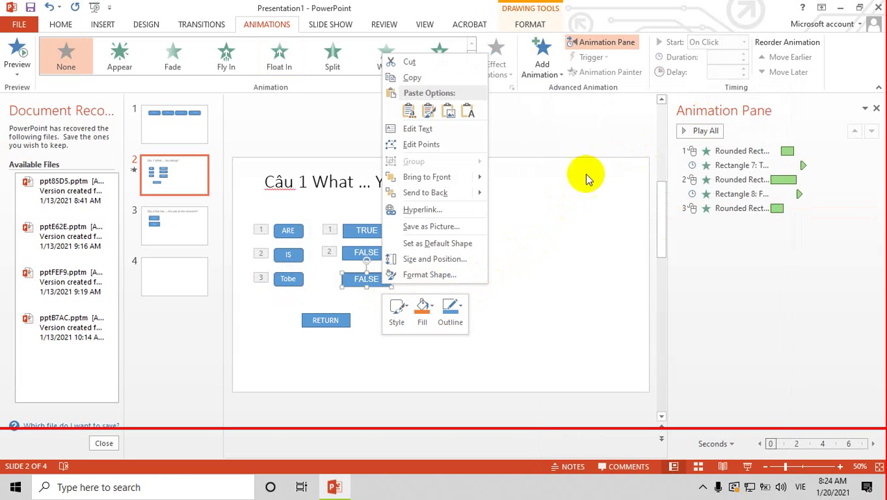
click(546, 64)
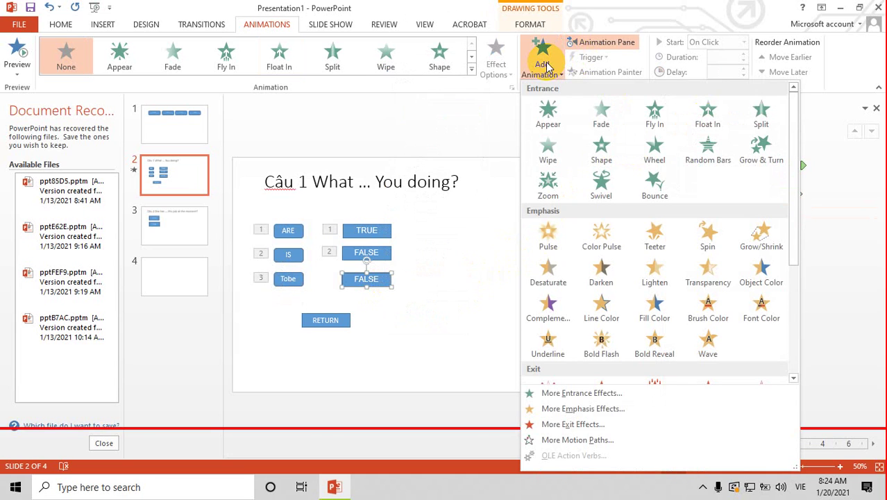
click(553, 112)
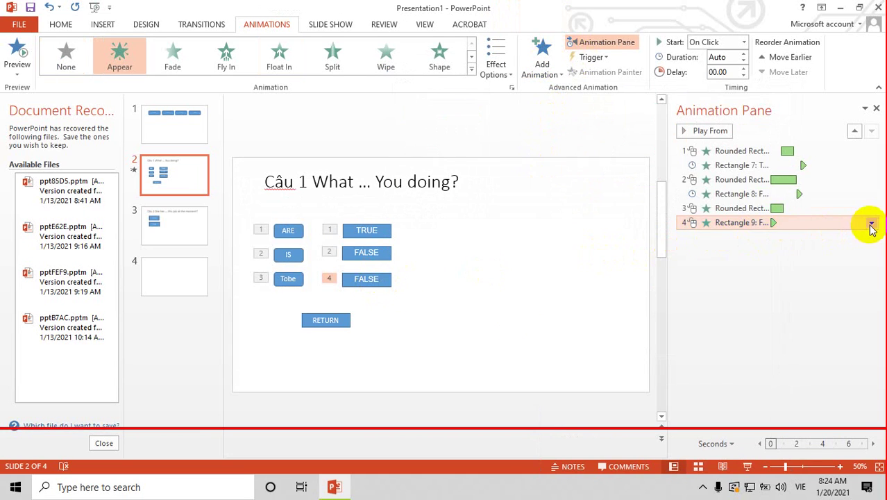
click(872, 222)
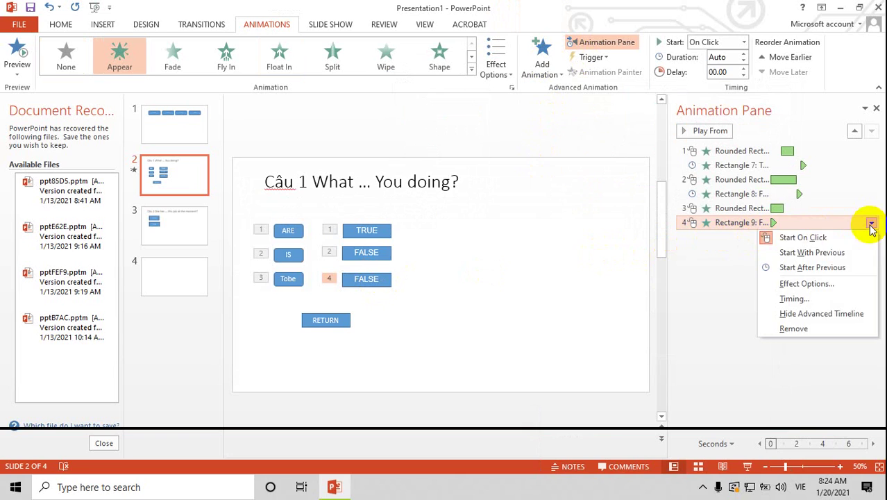
click(814, 268)
Keep Tobe starting on click and delay the third FALSE appearance by 1.7 seconds.
click(768, 210)
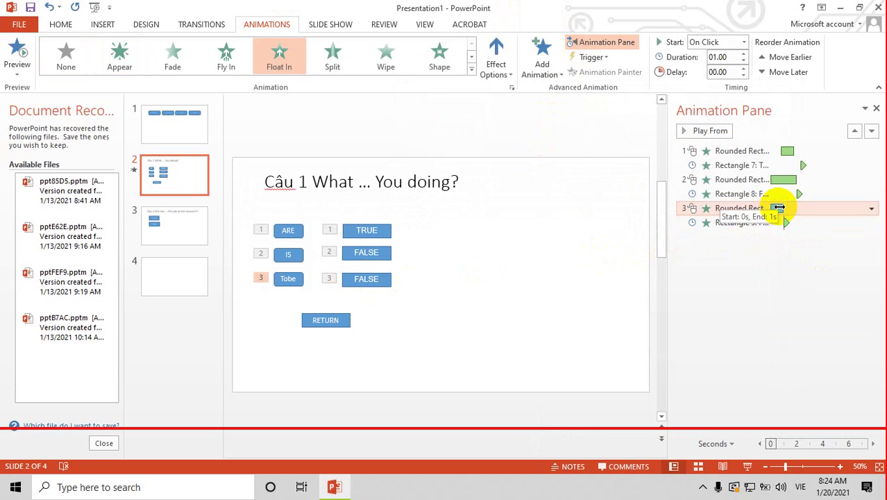
right_click(760, 212)
click(789, 227)
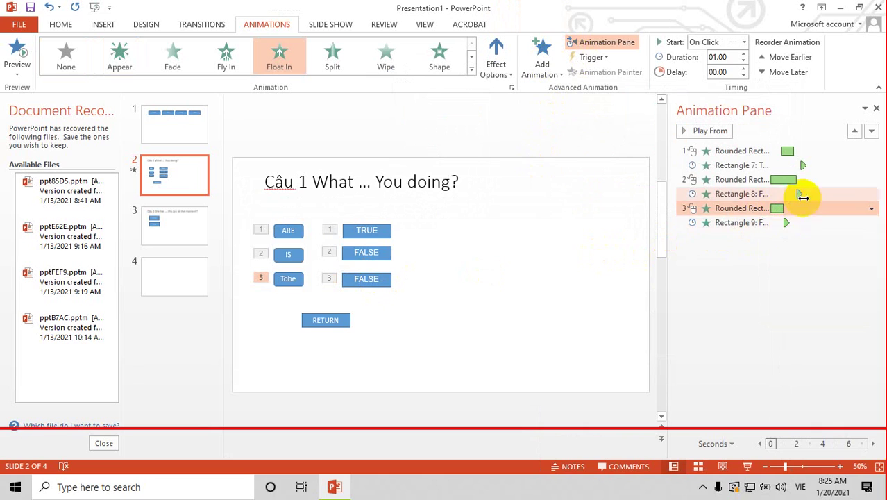
click(790, 223)
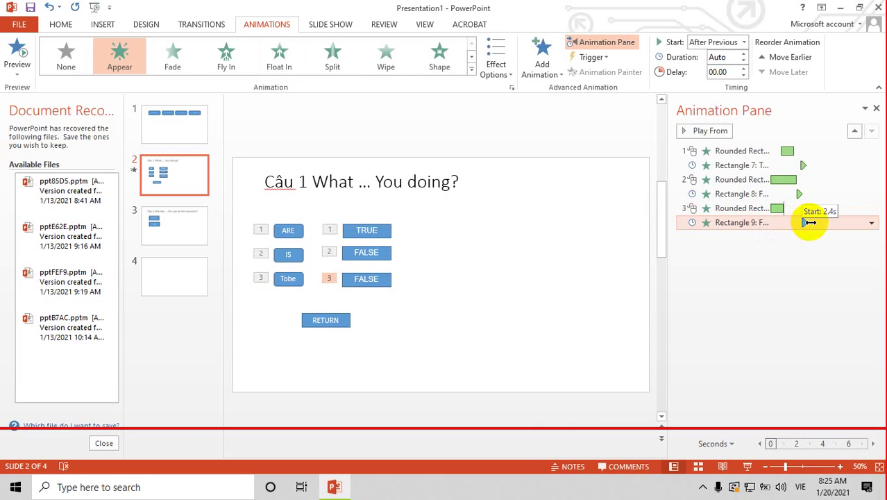
drag(810, 222, 807, 223)
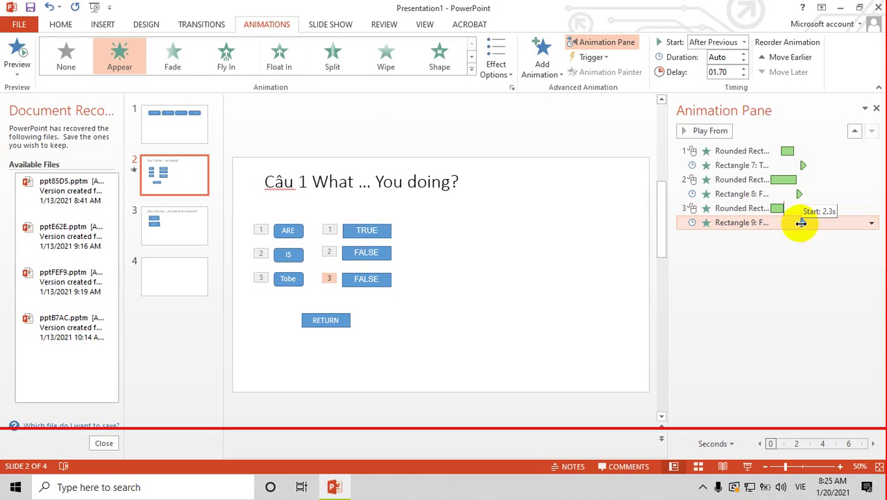
Hyperlink the RETURN button to '1. Slide 1' as a place in this document.
click(325, 320)
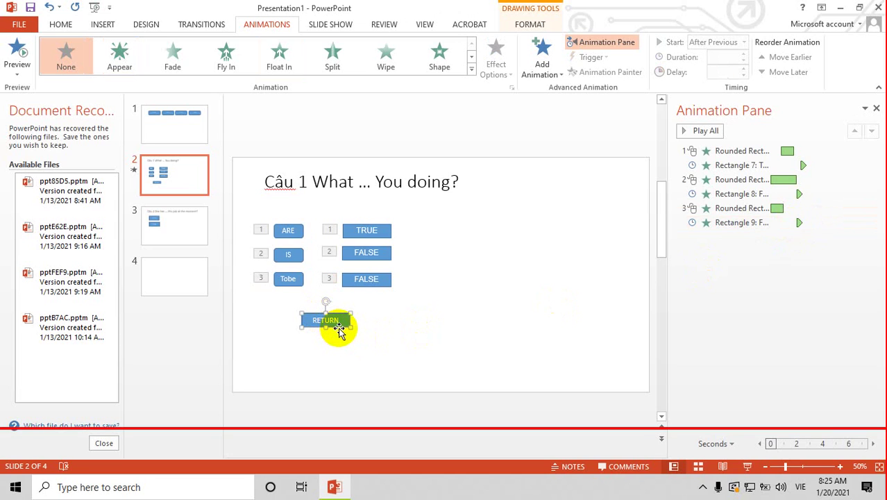
click(103, 27)
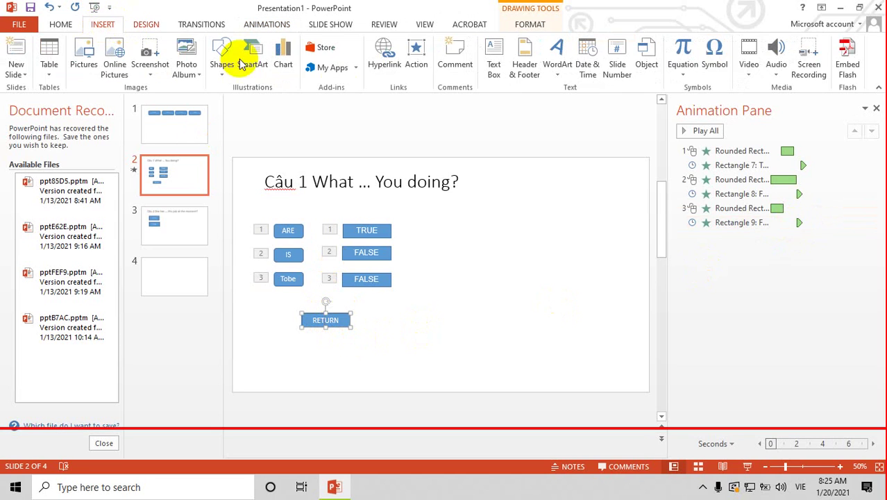
click(384, 54)
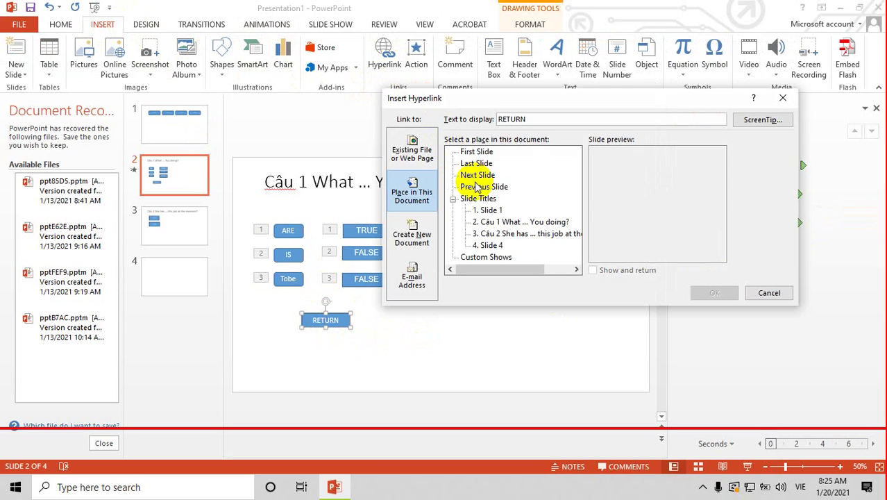
click(487, 210)
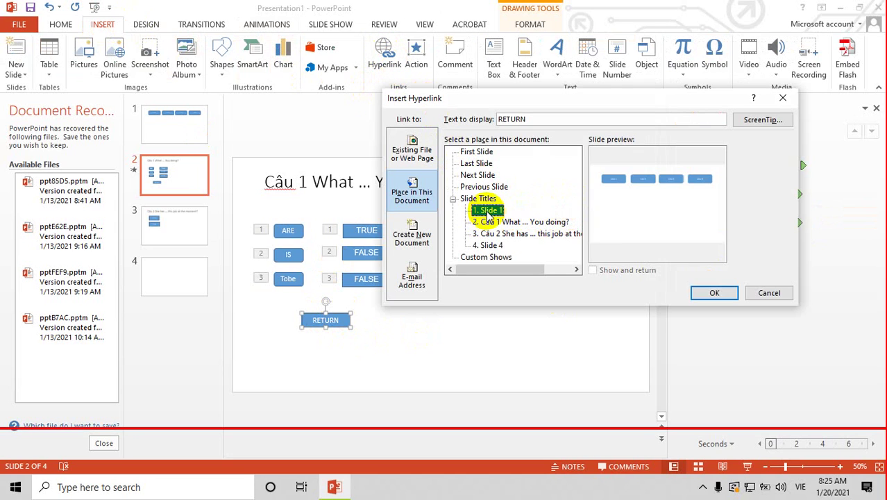
click(707, 294)
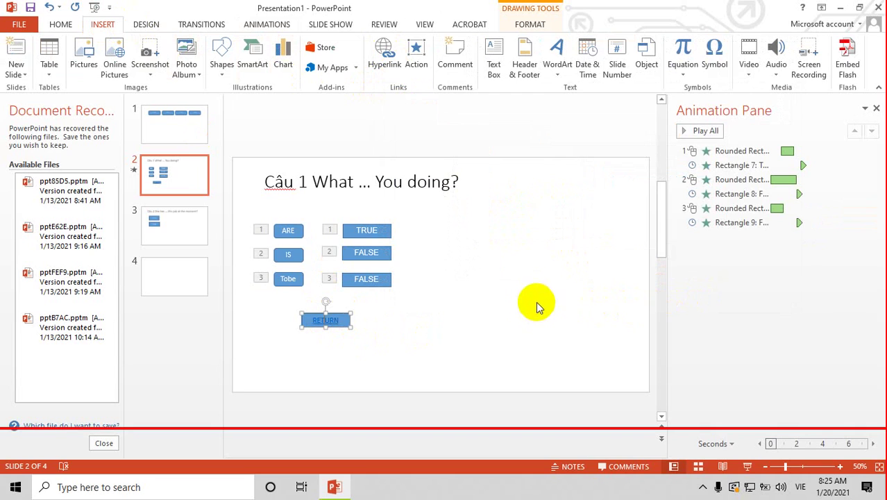
click(546, 299)
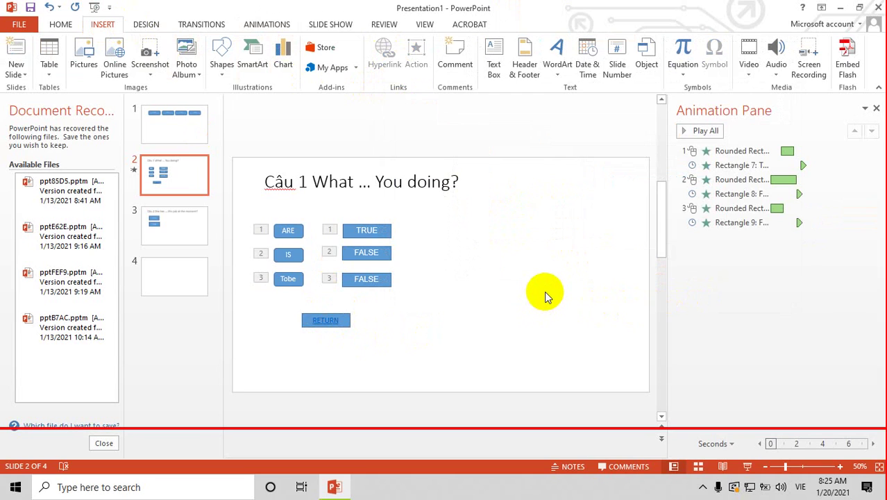
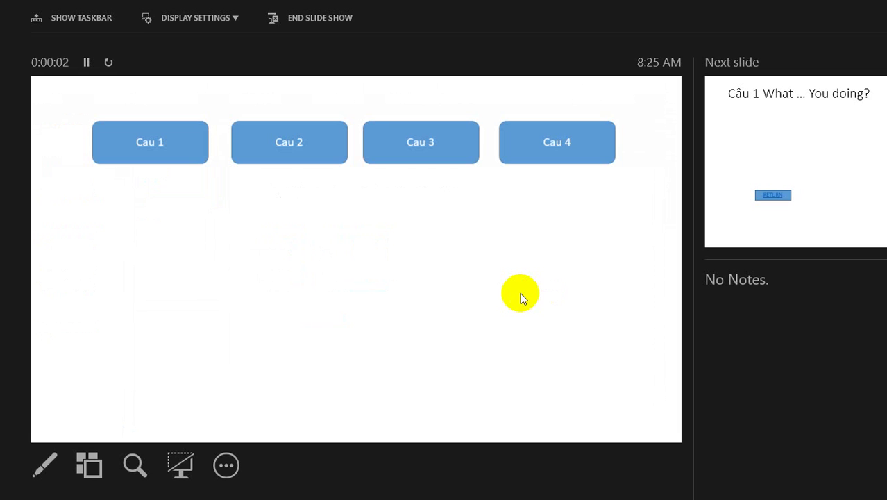
Play the show through Câu 1's answer animations to the Câu 2 slide, then end it.
click(173, 159)
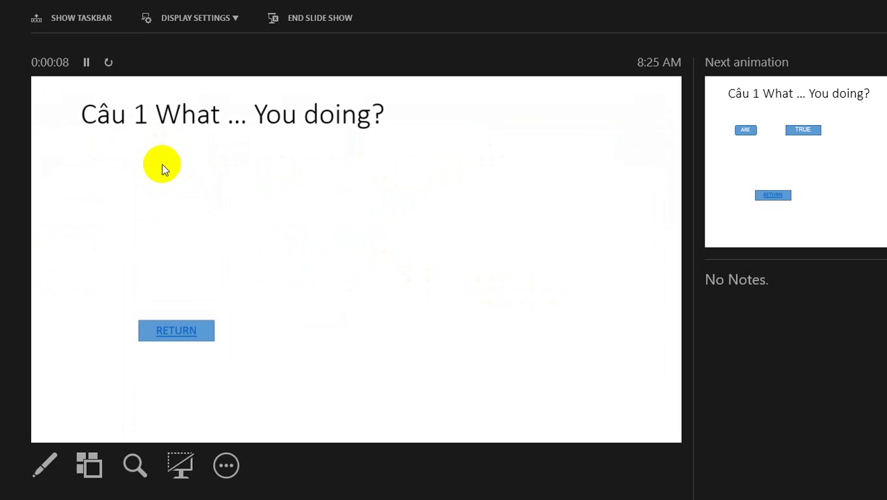
click(182, 179)
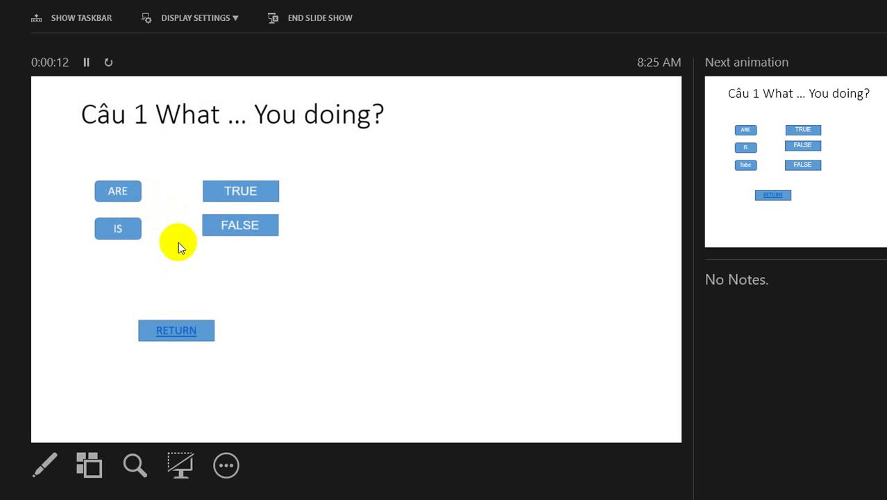
click(112, 197)
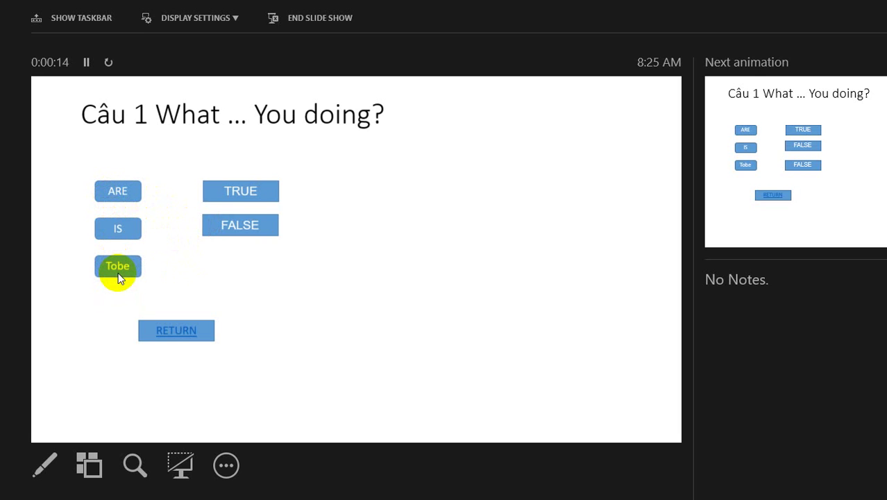
click(118, 193)
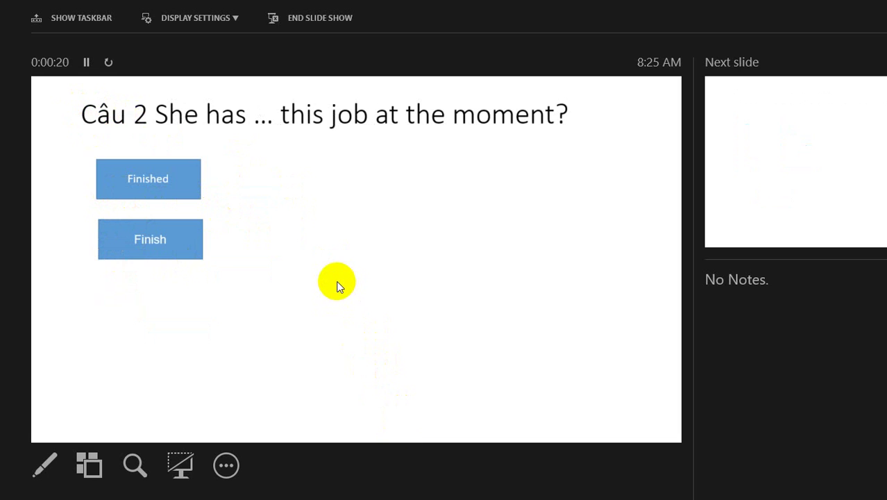
click(769, 94)
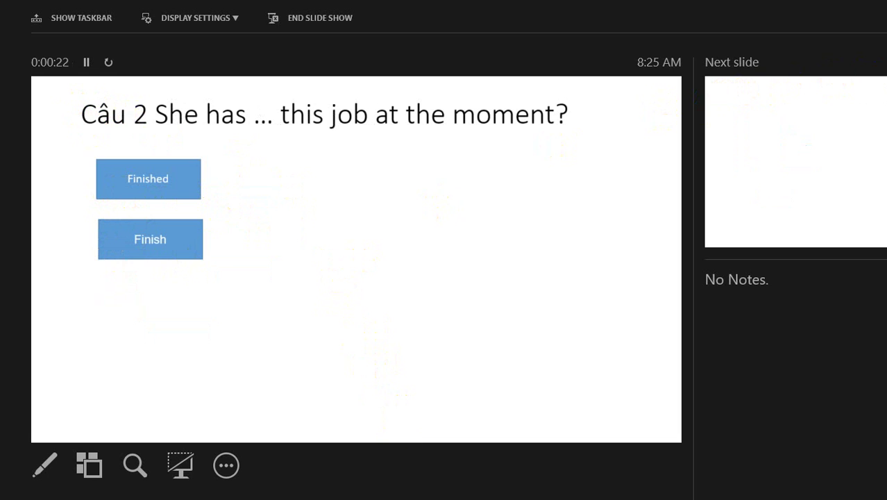
key(Escape)
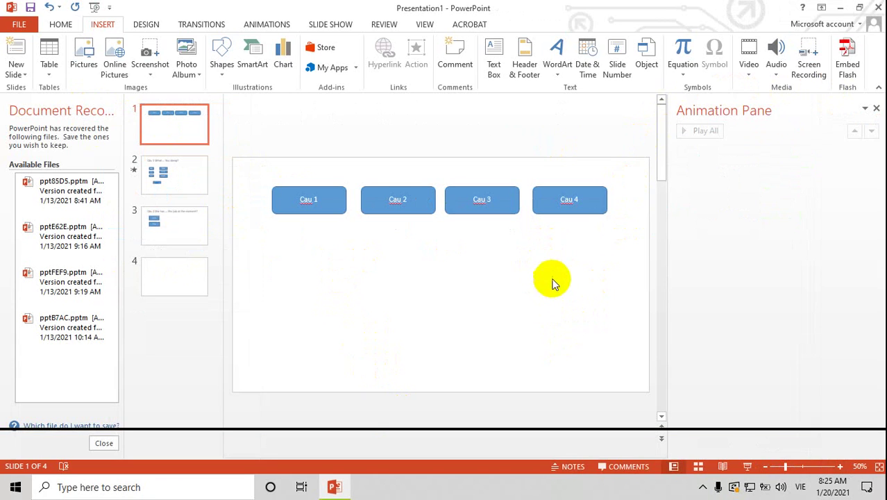
Select all six animations on the Câu 1 slide in the Animation Pane and remove them.
click(184, 173)
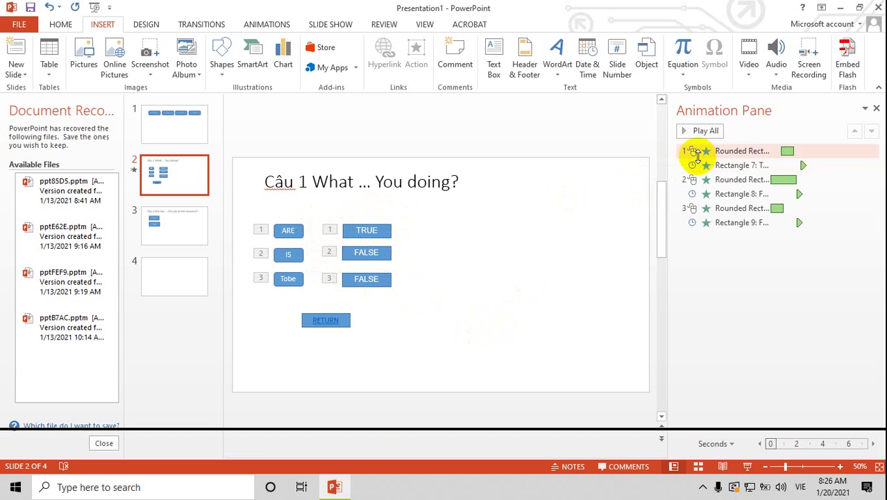
click(725, 155)
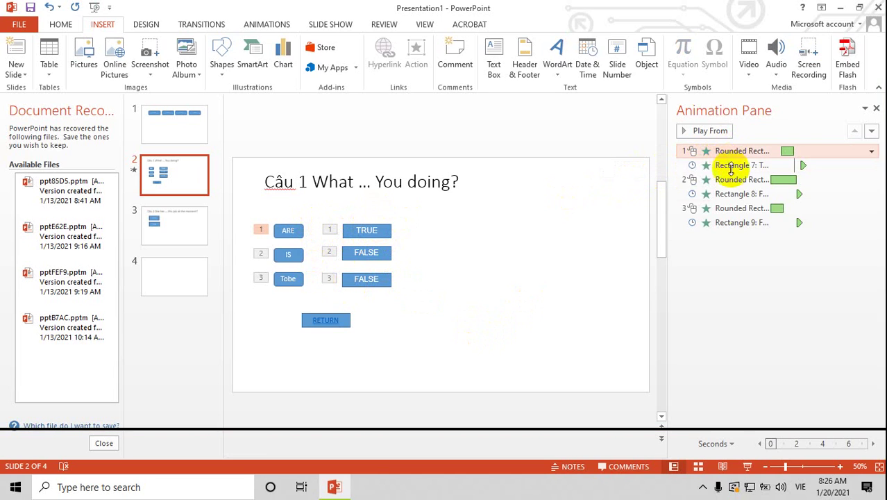
shift+click(737, 223)
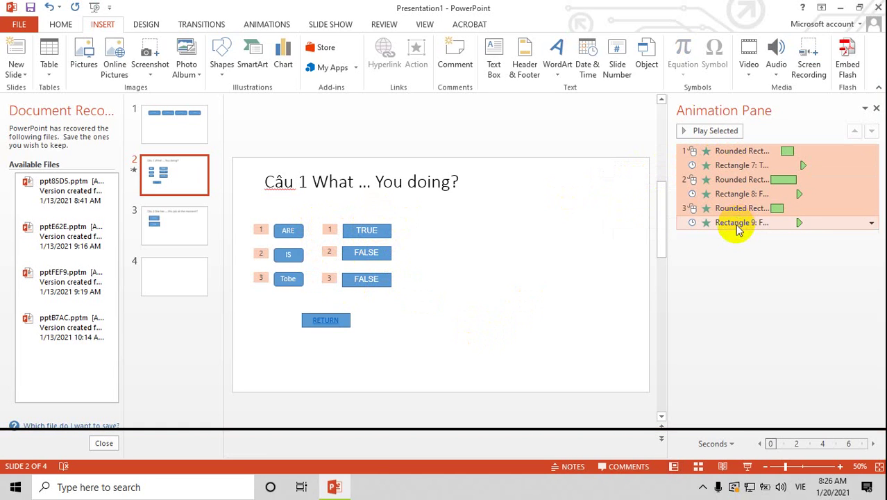
right_click(738, 229)
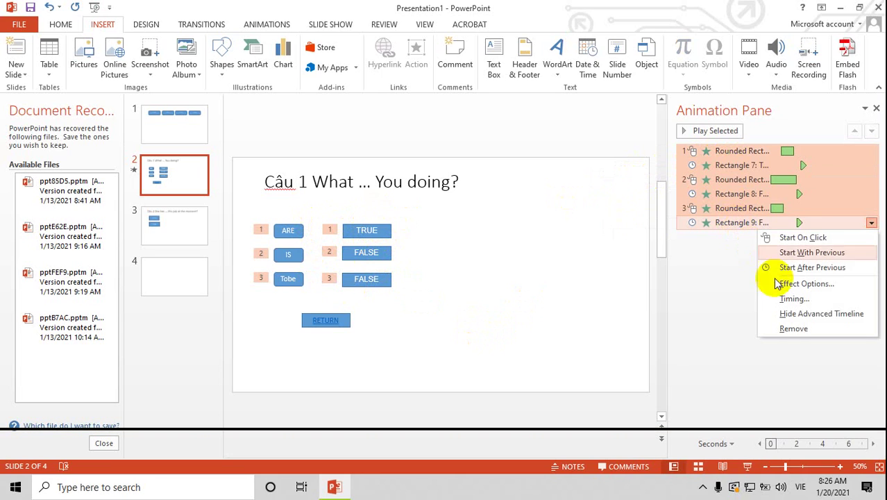
click(793, 329)
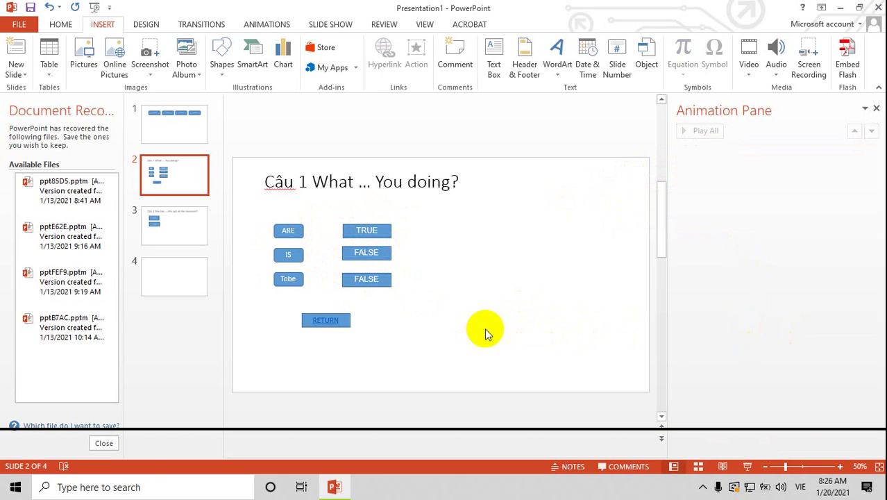
Add three new blank slides right after the Câu 1 slide as slides 3–5.
click(289, 232)
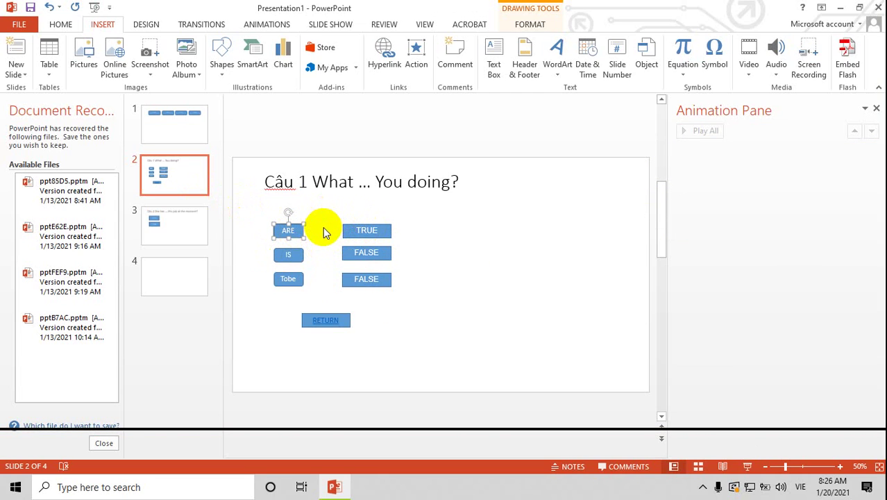
click(321, 275)
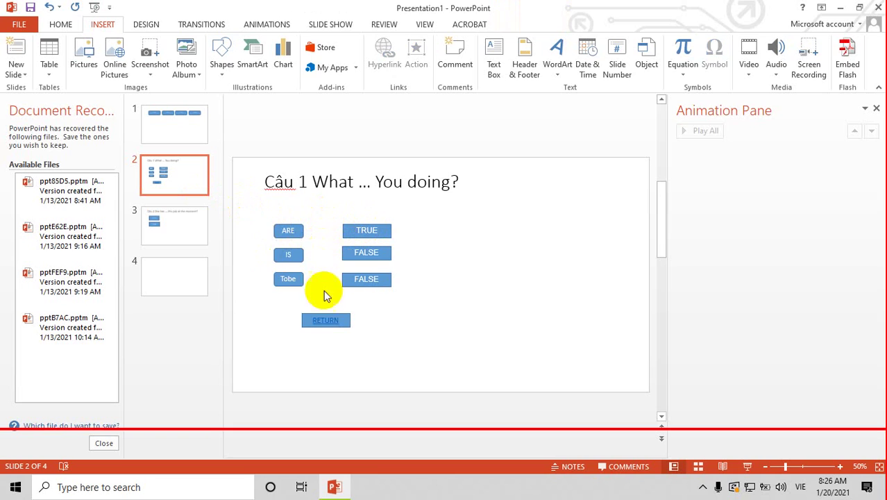
click(350, 230)
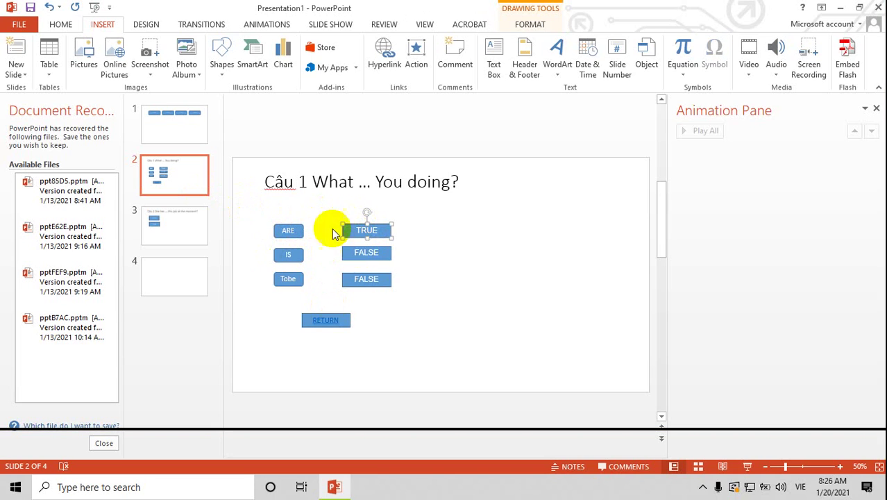
right_click(186, 191)
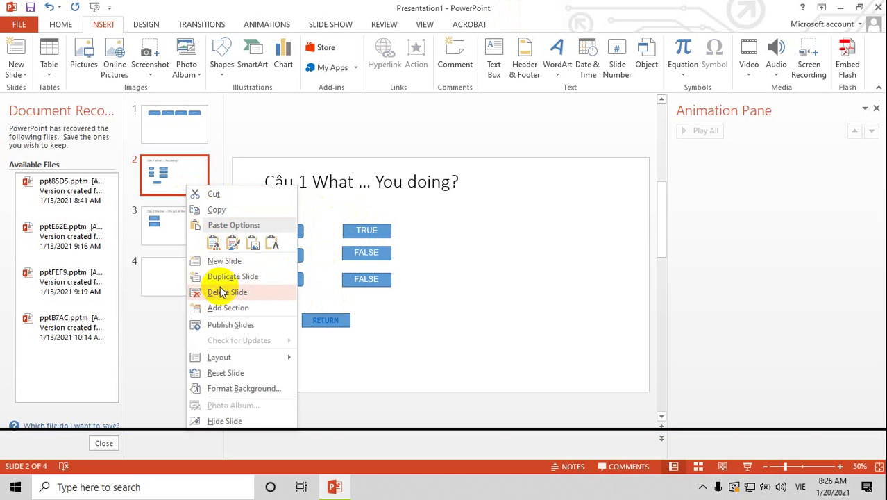
click(223, 264)
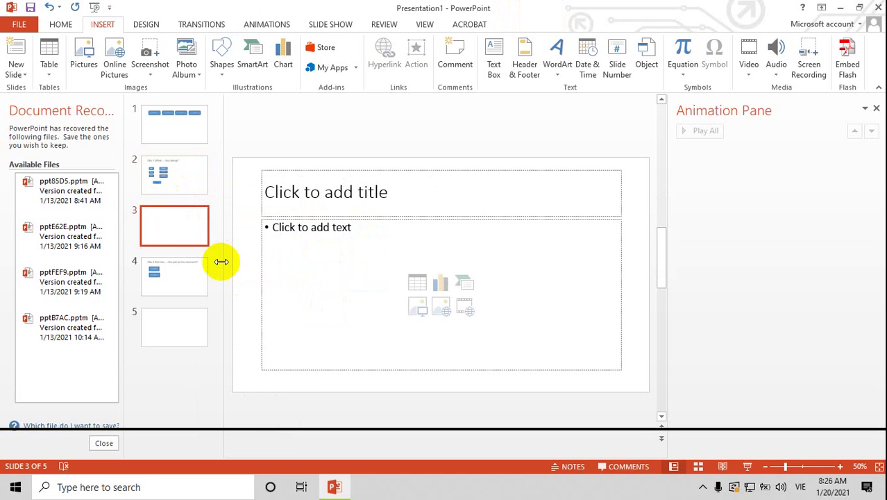
right_click(186, 182)
click(212, 257)
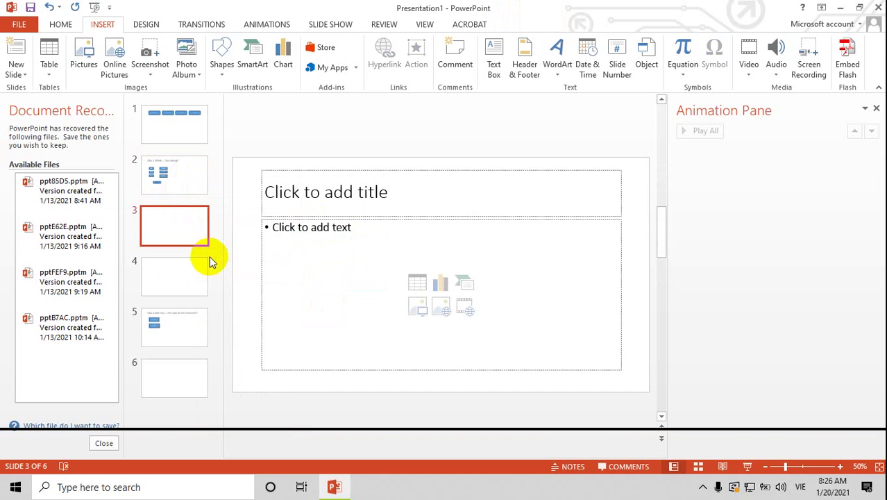
click(182, 186)
right_click(186, 187)
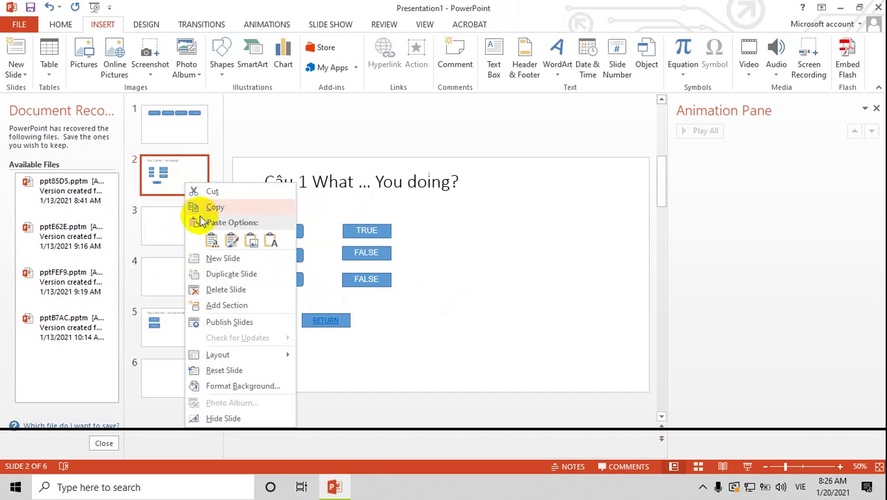
click(215, 257)
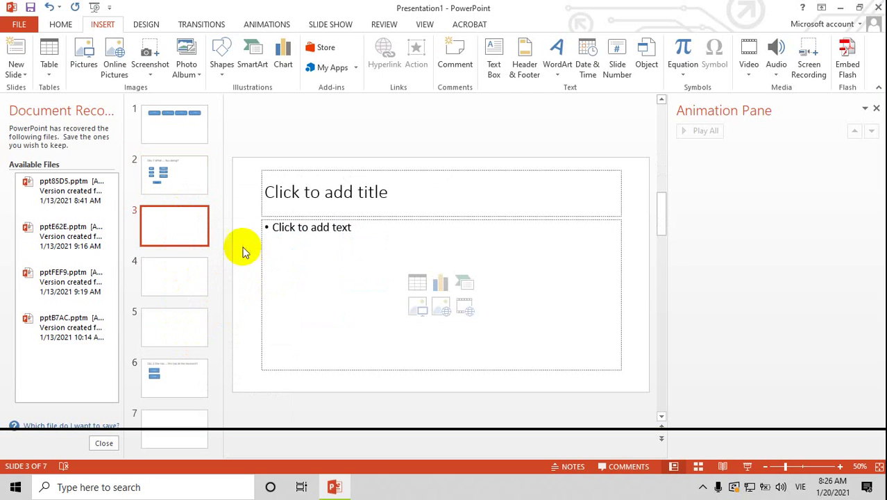
click(189, 177)
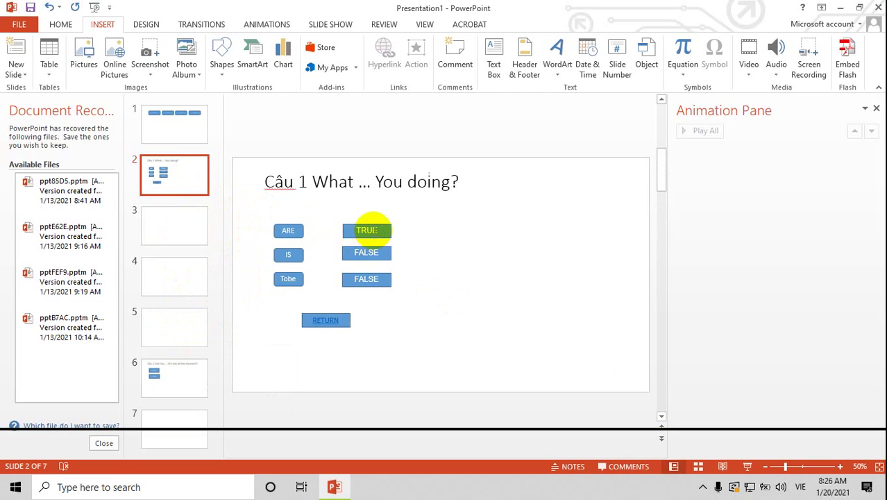
Move the TRUE answer box from Câu 1 onto slide 3, after deleting slide 3's placeholders.
click(369, 232)
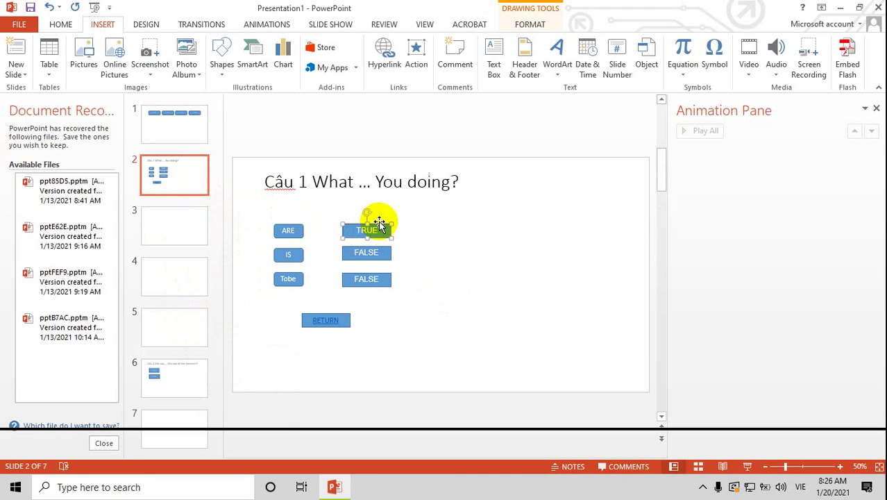
right_click(379, 222)
click(402, 230)
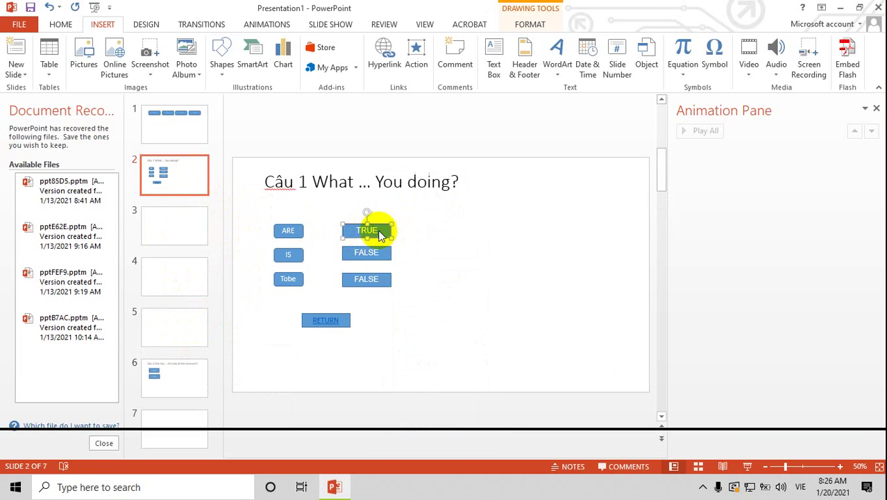
click(159, 228)
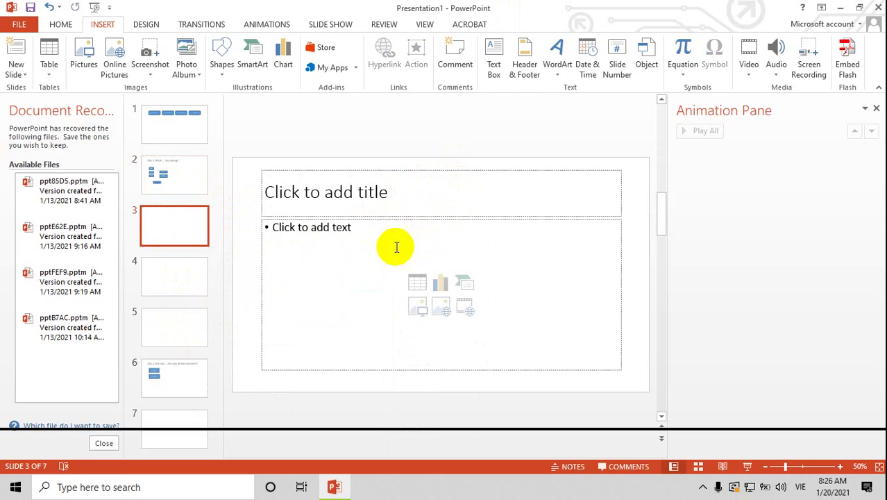
click(406, 173)
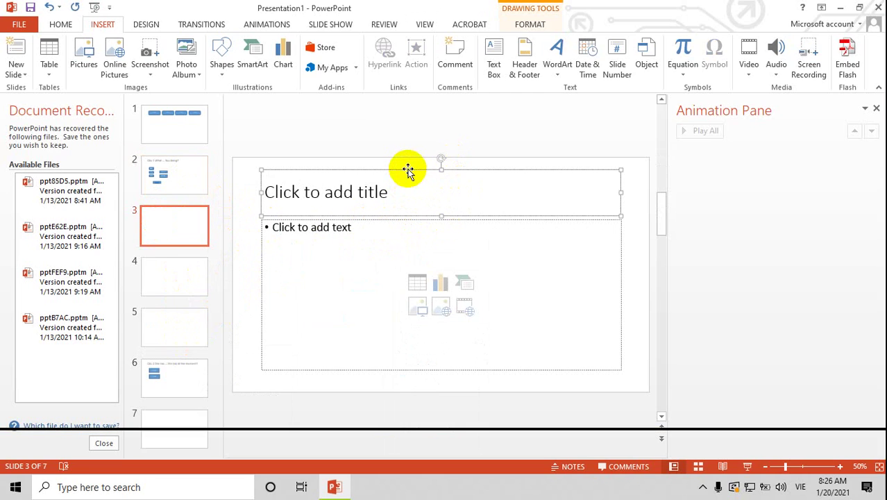
key(Delete)
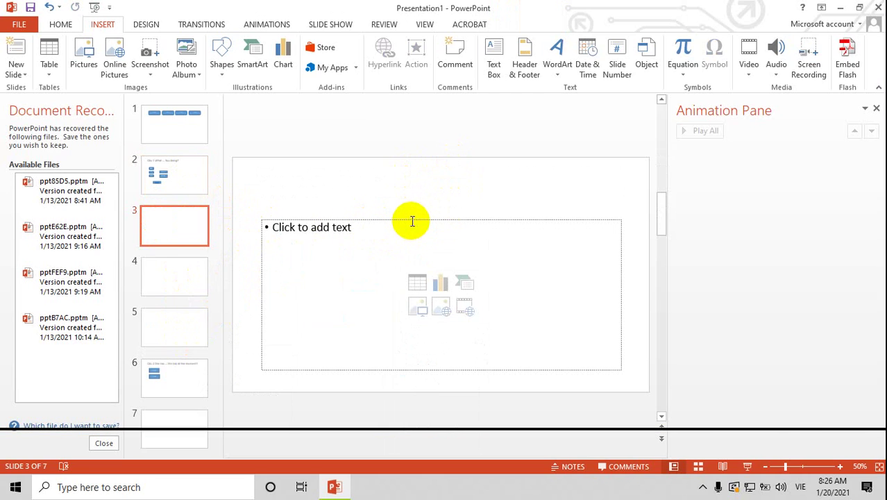
click(412, 221)
key(Delete)
right_click(404, 198)
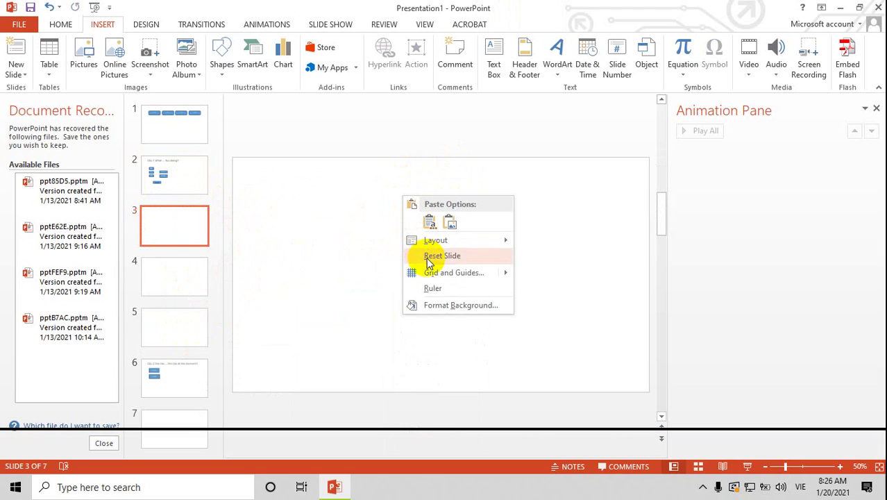
click(430, 224)
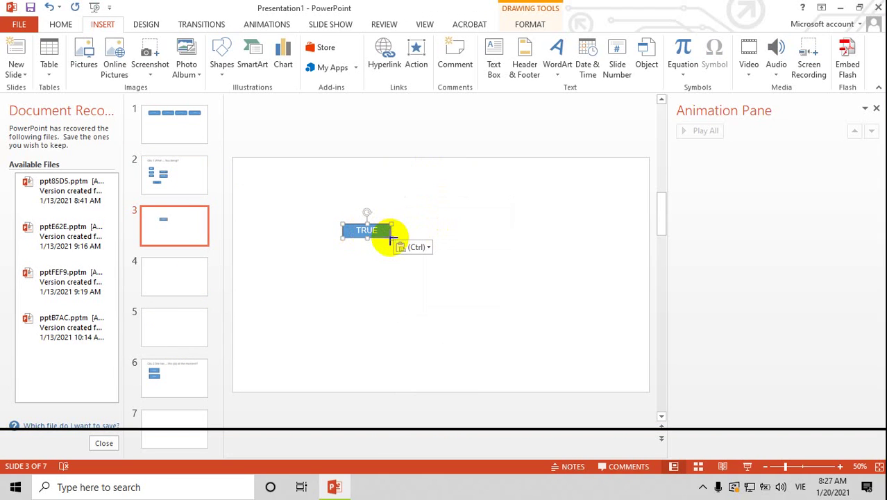
Enlarge the TRUE box across slide 3, centre it, and increase its text size.
drag(391, 238, 603, 301)
drag(516, 275, 461, 251)
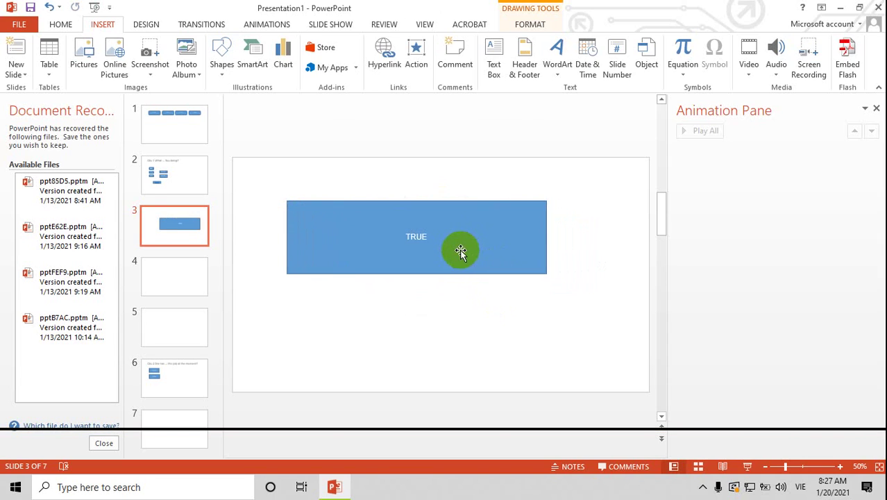
double_click(421, 236)
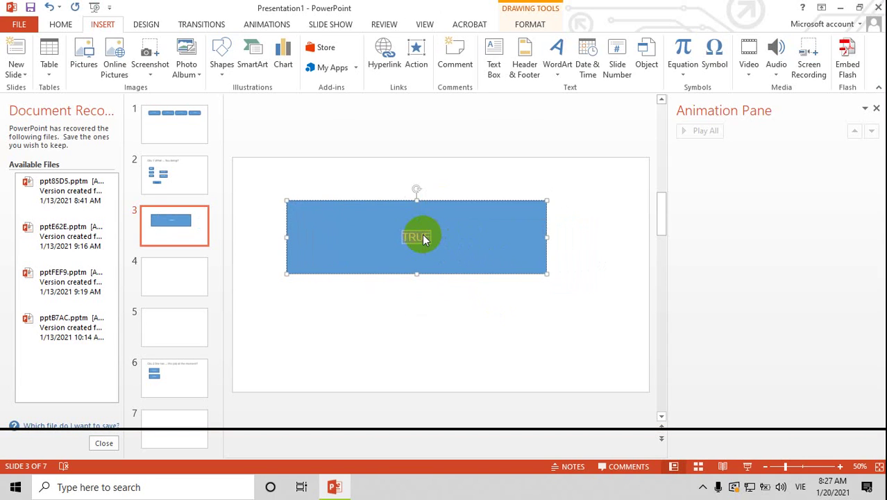
key(ctrl+shift+period)
key(ctrl+shift+period)
key(ctrl+shift+period)
key(ctrl+shift+period)
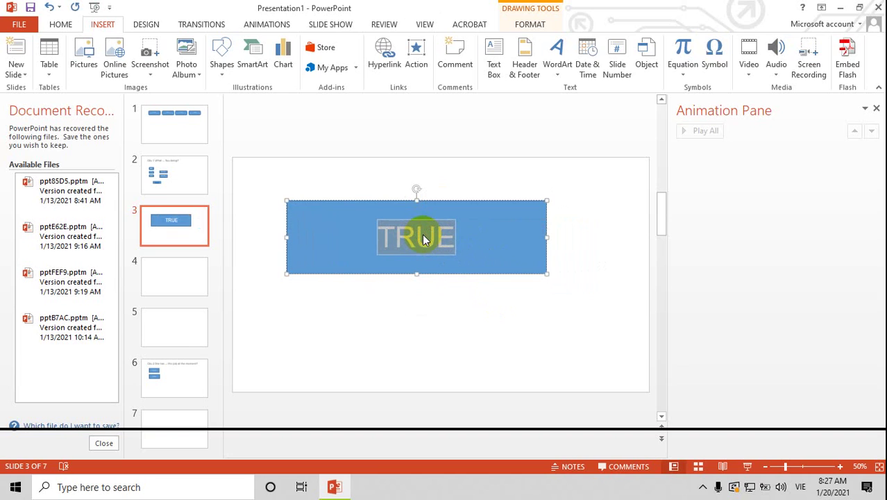
click(438, 306)
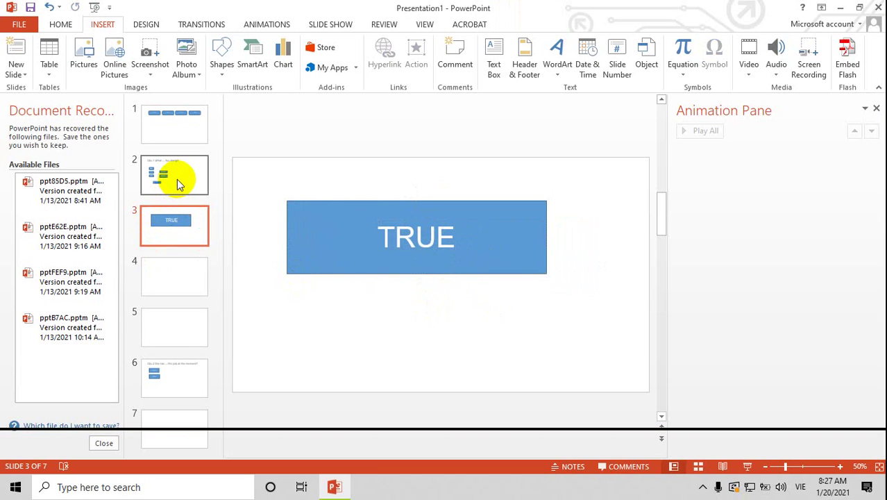
click(177, 179)
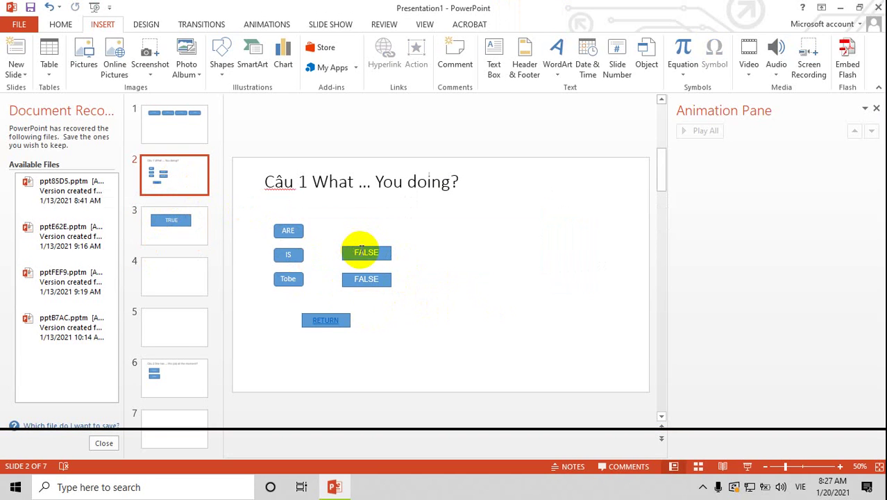
Delete the upper and lower FALSE boxes from the Câu 1 slide.
click(362, 252)
key(BackSpace)
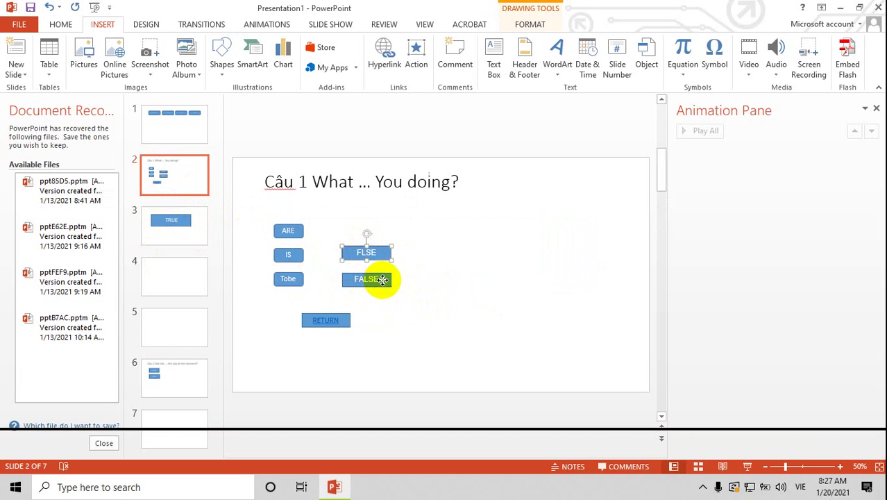
click(383, 280)
key(Delete)
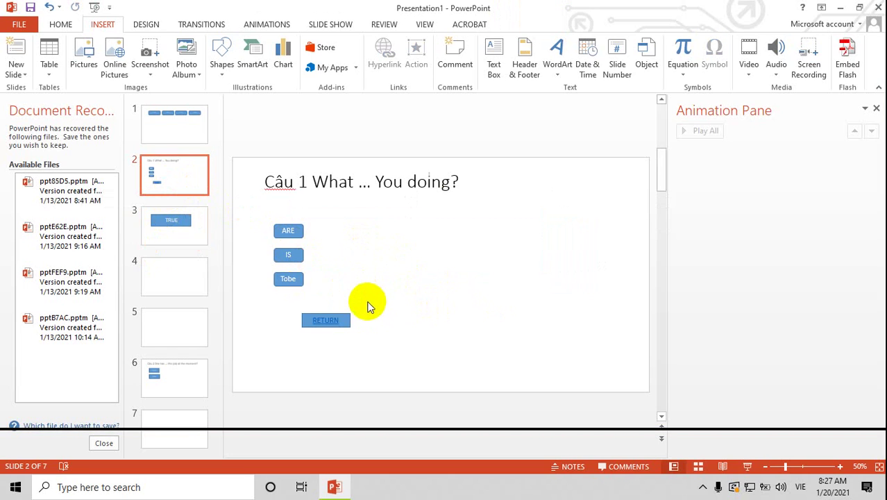
Hyperlink the ARE answer box to slide 3.
click(293, 233)
drag(293, 234, 297, 237)
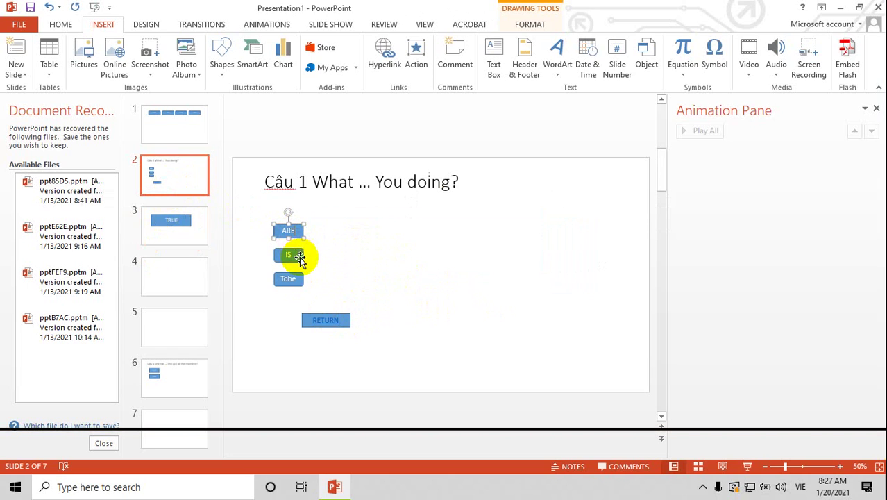
click(384, 55)
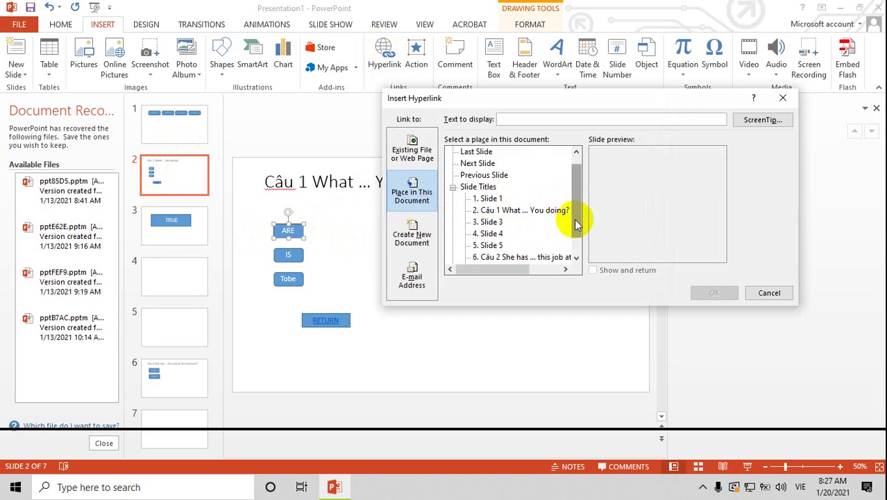
scroll(559, 210, down, 1)
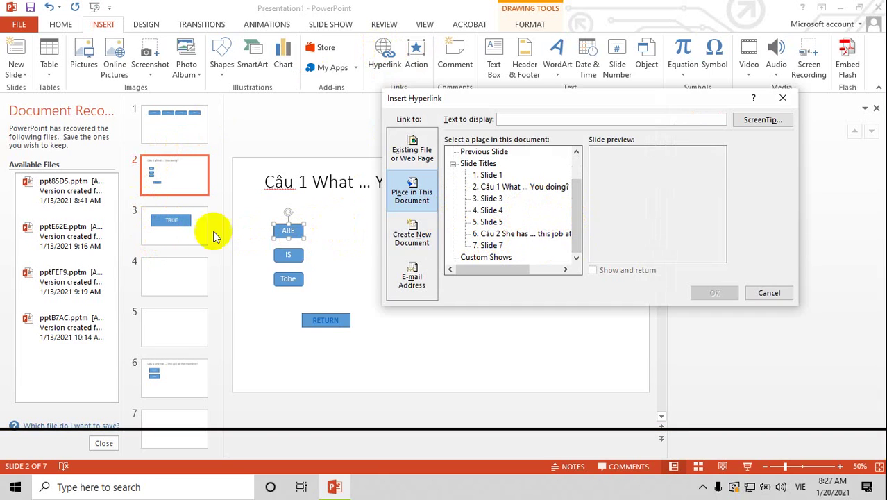
click(494, 198)
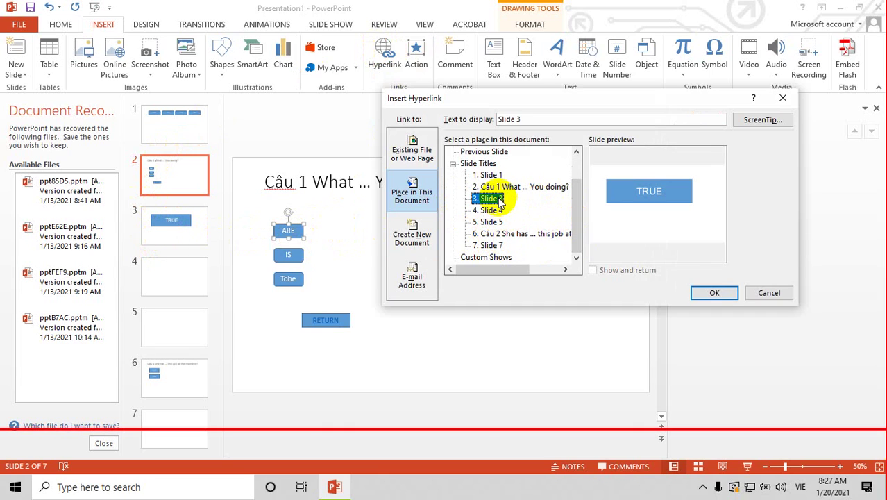
click(706, 294)
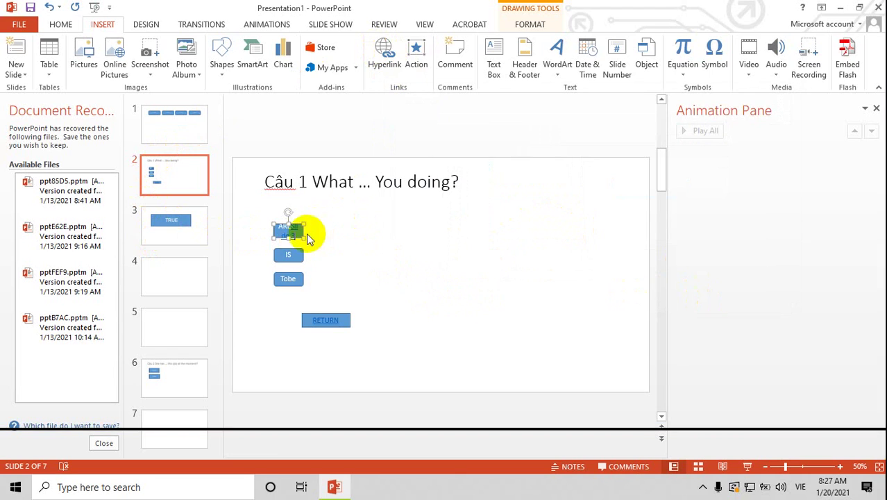
drag(308, 235, 316, 234)
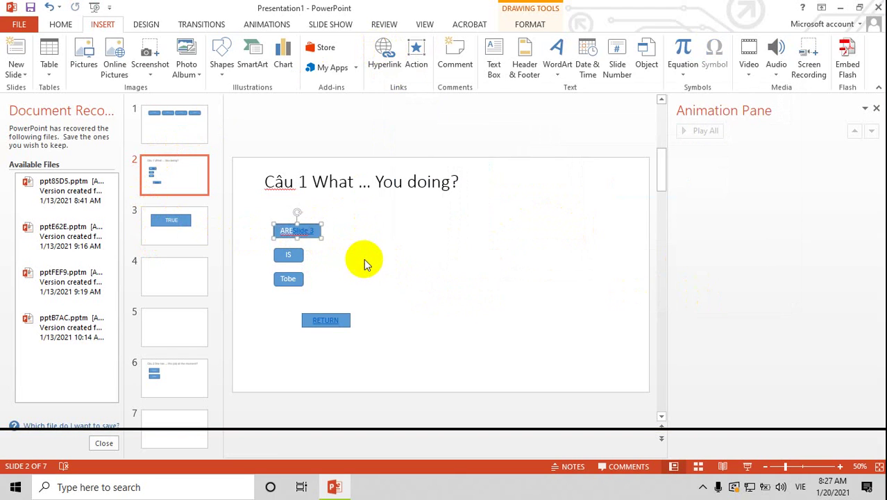
click(367, 262)
click(295, 255)
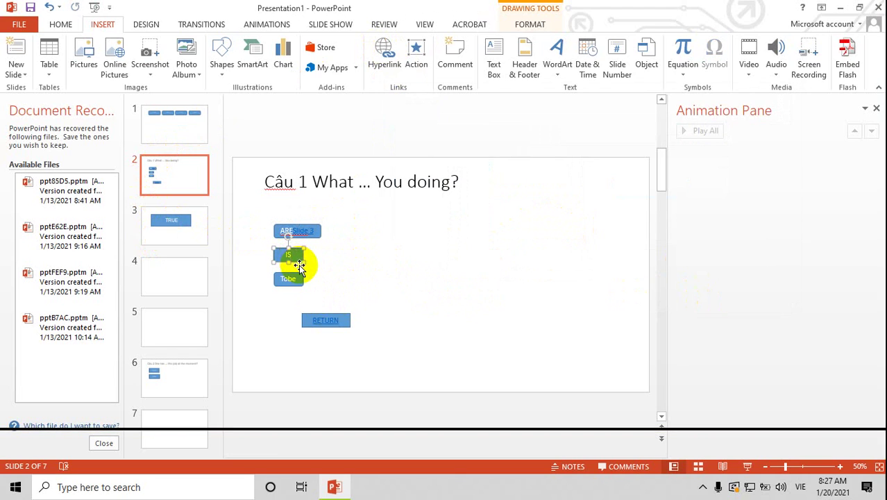
Copy the enlarged TRUE box from slide 3.
click(179, 275)
click(179, 222)
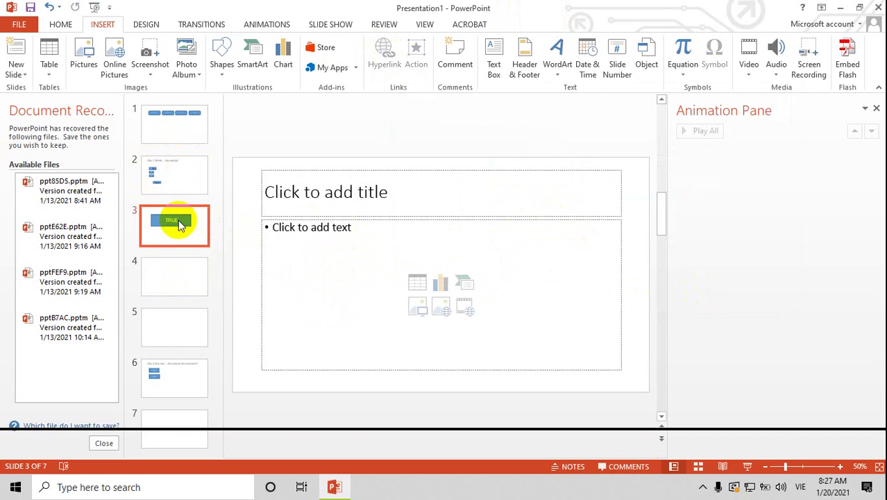
click(347, 213)
right_click(350, 215)
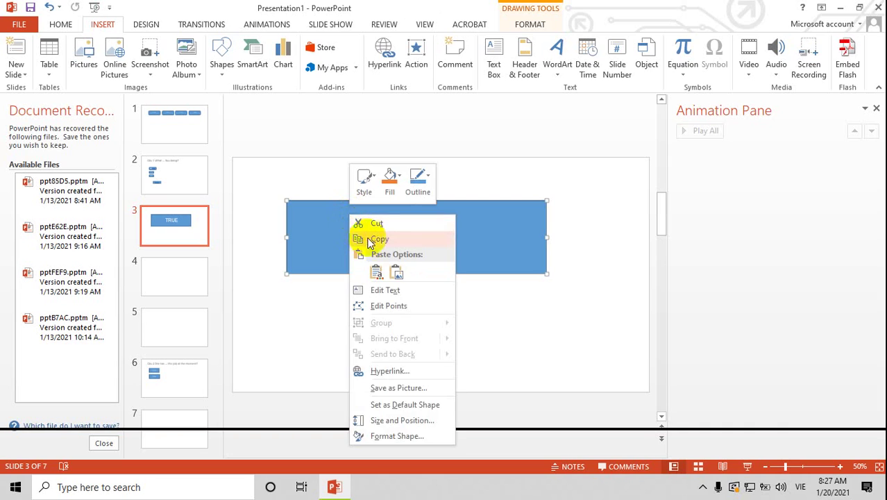
click(368, 240)
Clear slide 4's placeholders, paste the box, and relabel it FALSE.
click(182, 279)
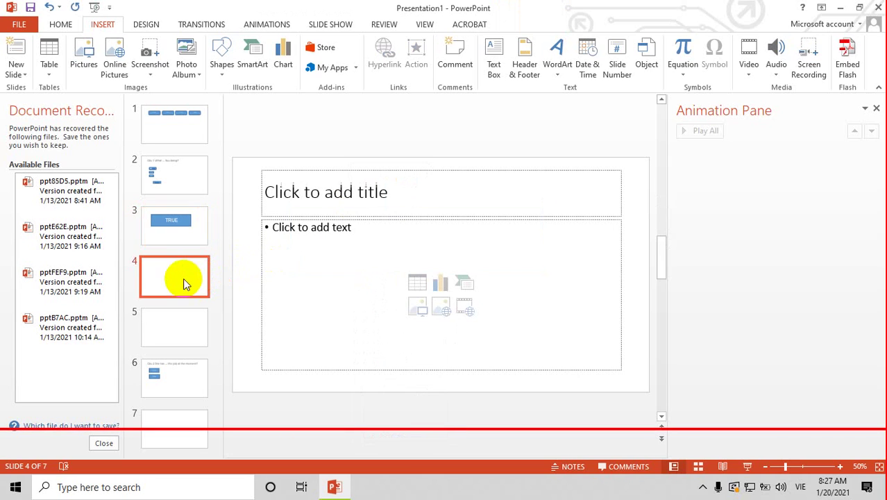
click(440, 169)
key(Delete)
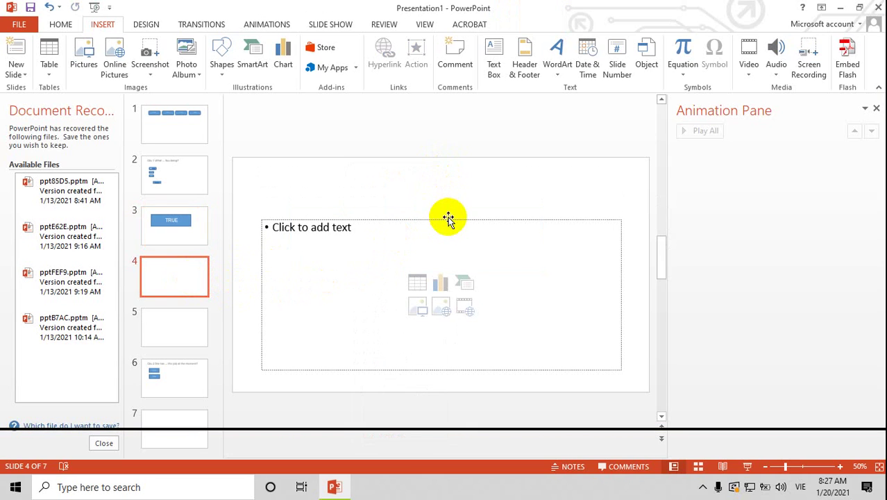
click(448, 219)
key(Delete)
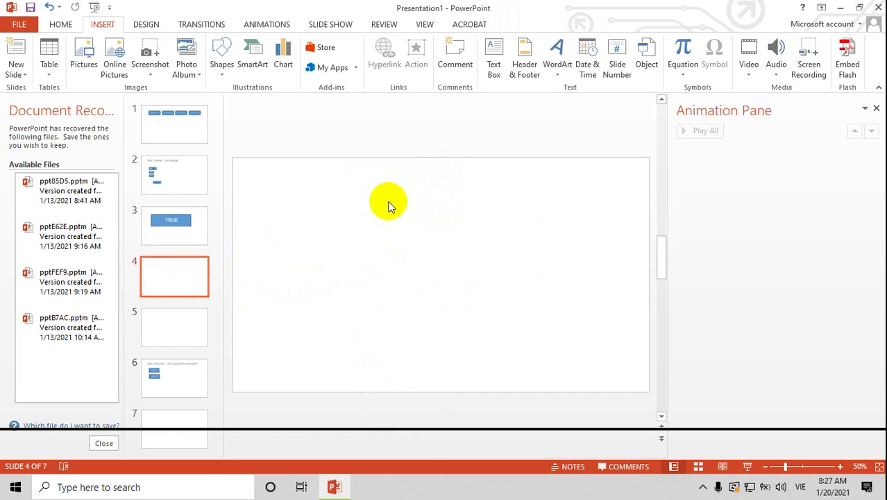
key(ctrl+v)
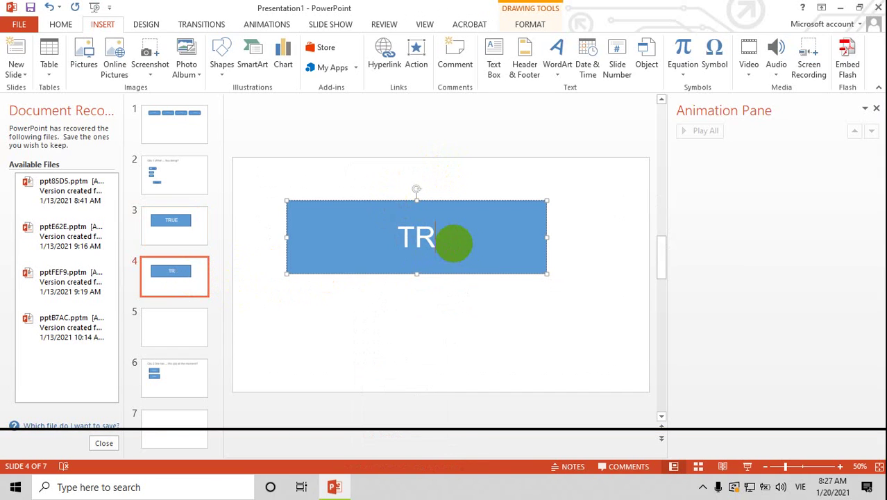
key(BackSpace)
key(BackSpace)
text(FALS)
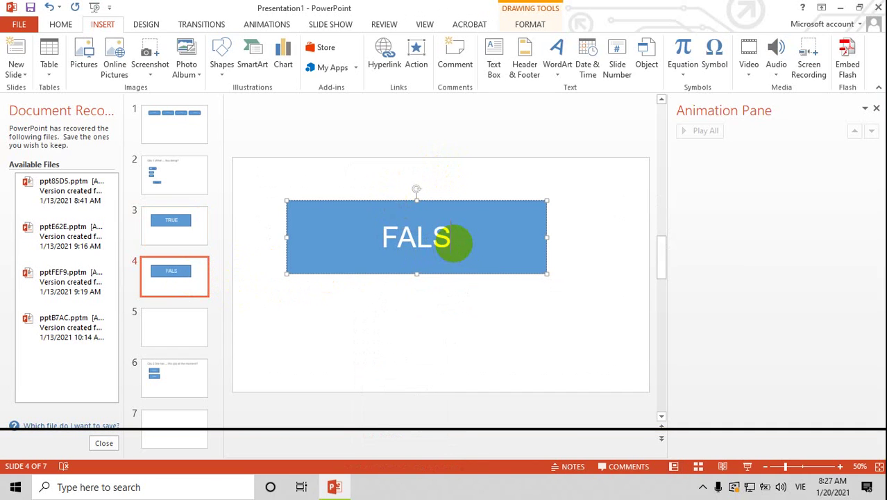
text(E)
click(468, 313)
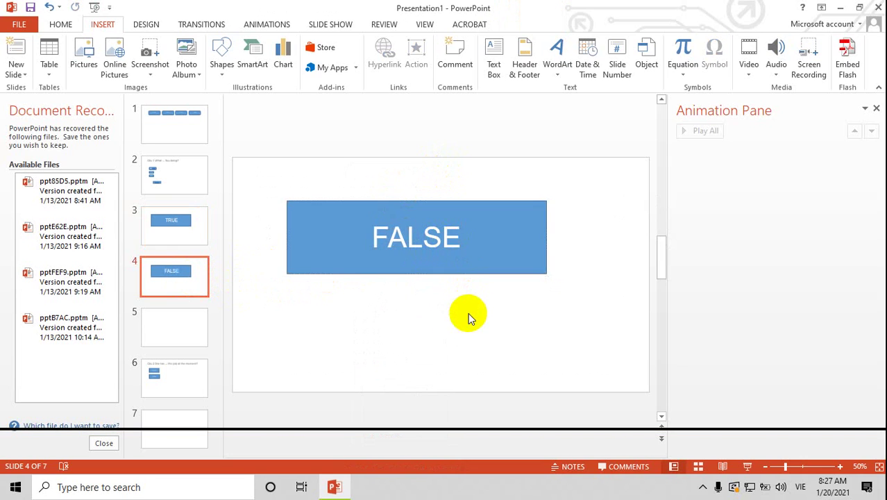
Clear slide 5's placeholders, paste the box, and begin replacing its TRUE text.
click(182, 339)
click(326, 169)
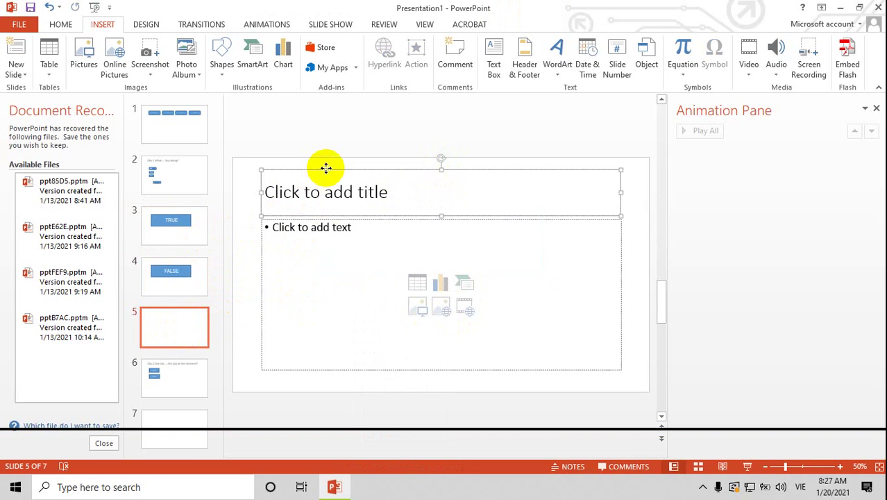
key(Delete)
click(341, 221)
key(Delete)
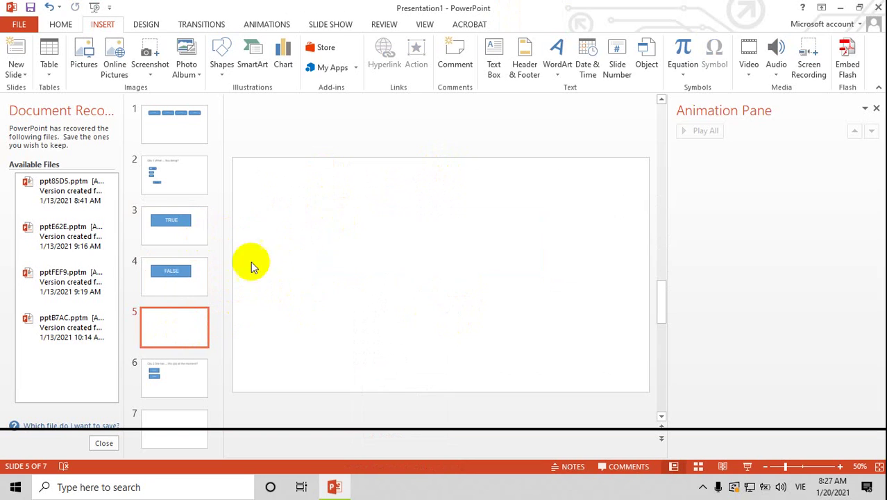
click(183, 276)
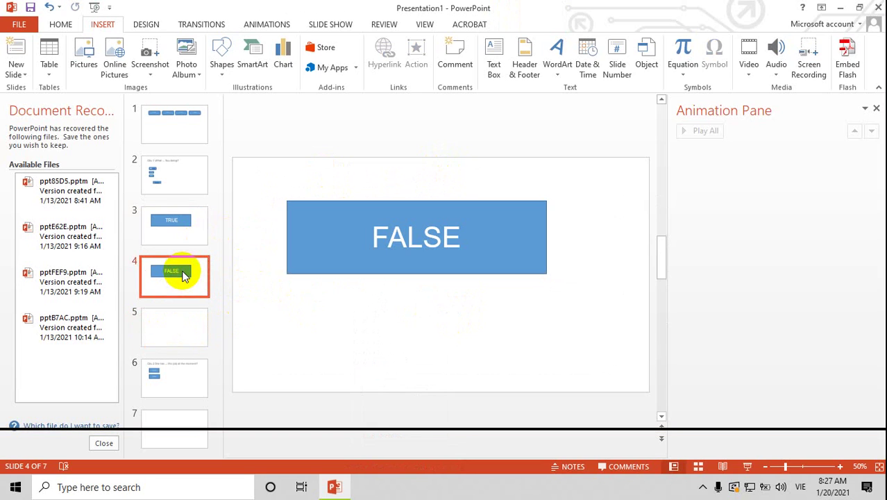
click(175, 326)
key(ctrl+v)
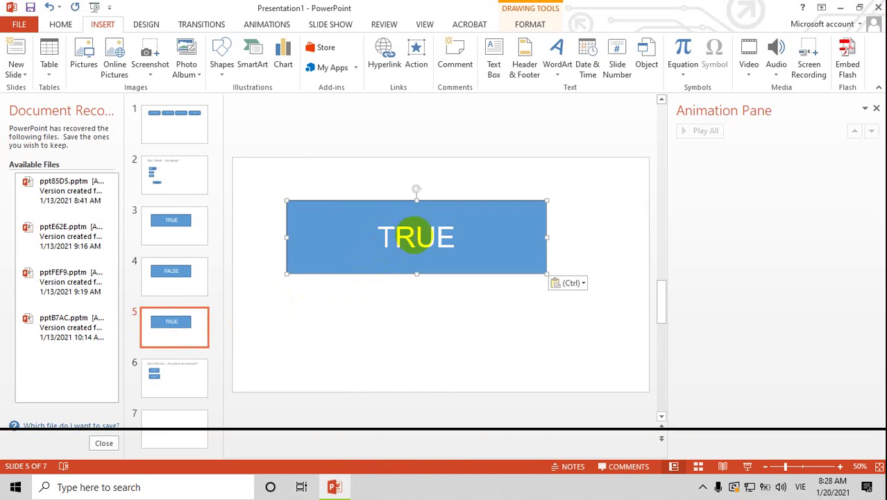
click(450, 234)
key(BackSpace)
key(BackSpace)
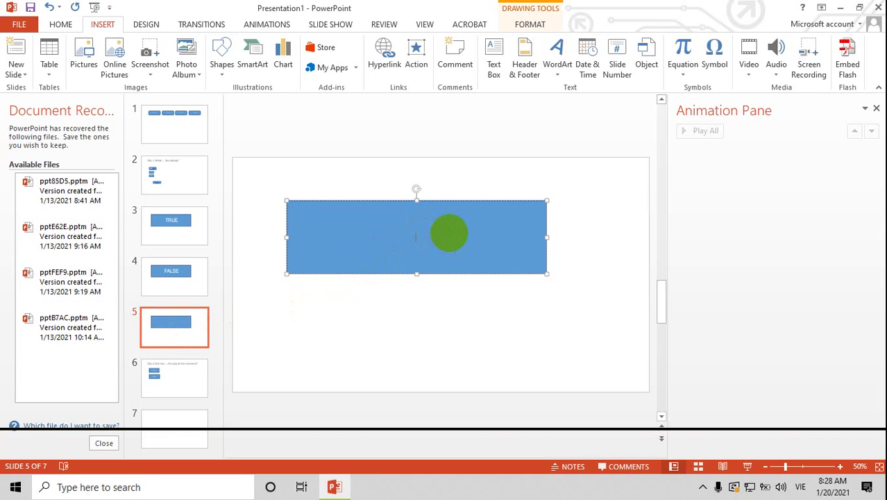
Finish slide 5's FALSE label, then hyperlink the IS answer to slide 4.
text(FALSE)
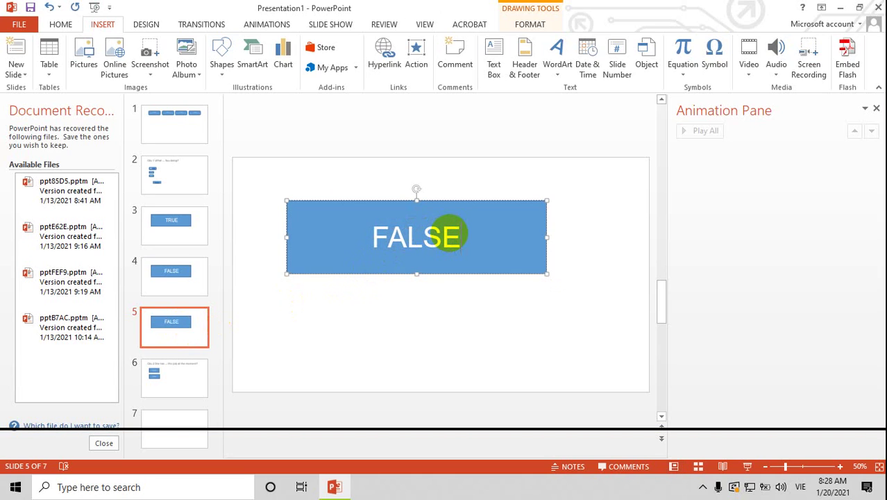
click(346, 287)
click(165, 173)
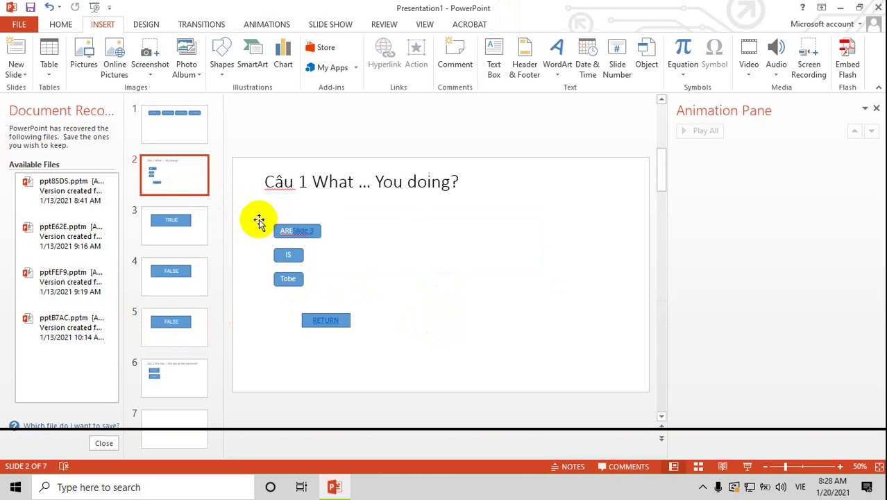
click(289, 254)
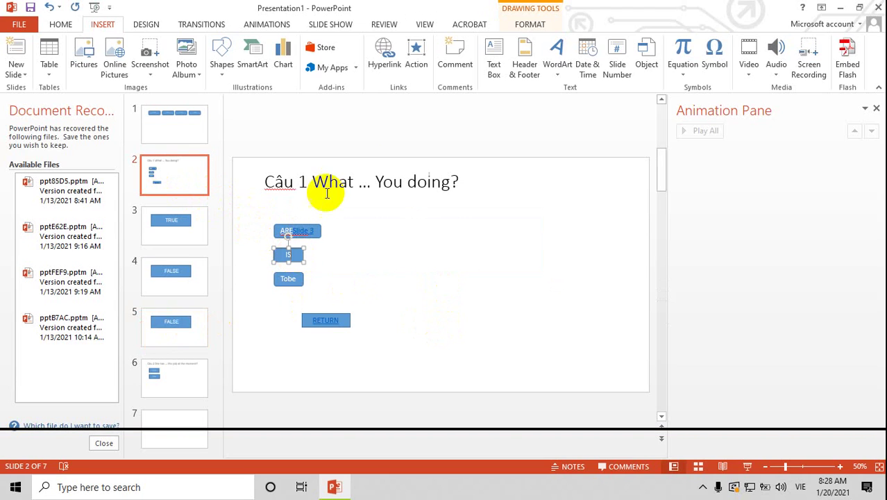
click(385, 54)
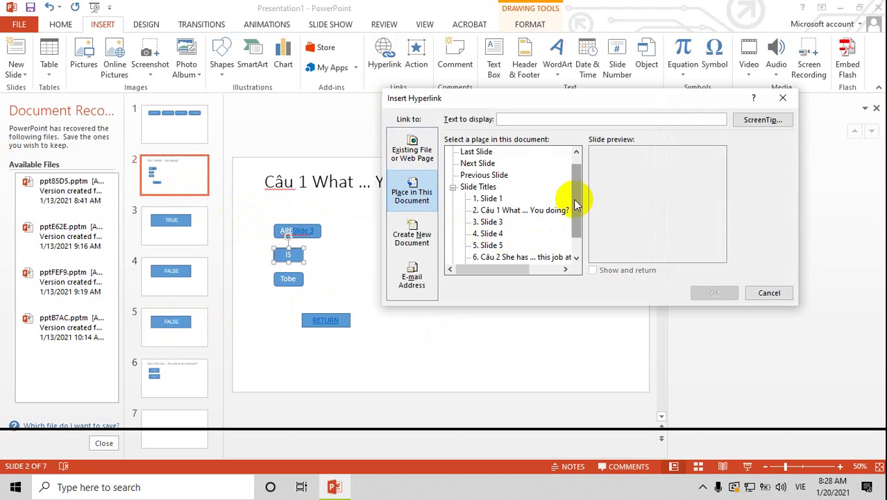
scroll(574, 203, down, 1)
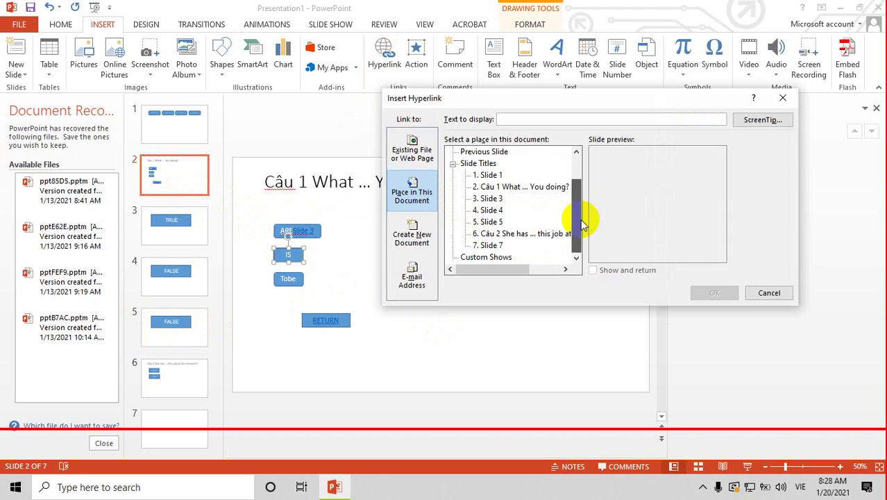
click(490, 209)
click(715, 292)
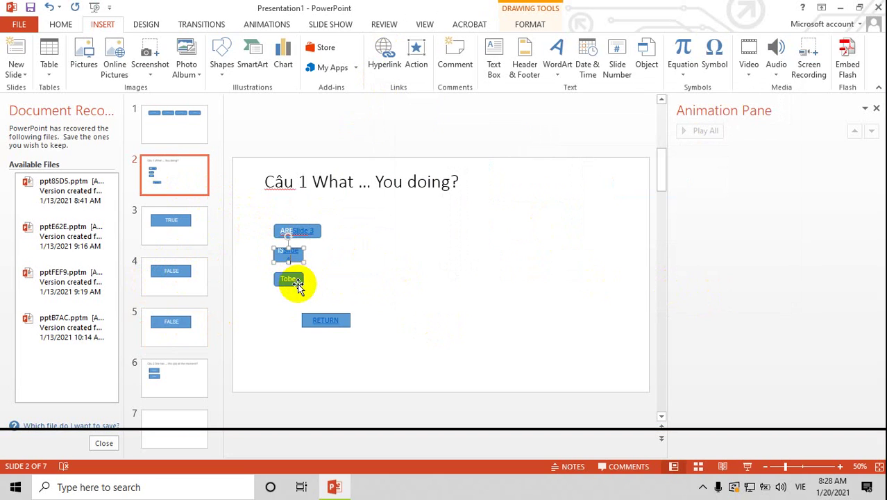
Hyperlink the Tobe answer box to slide 5.
click(297, 285)
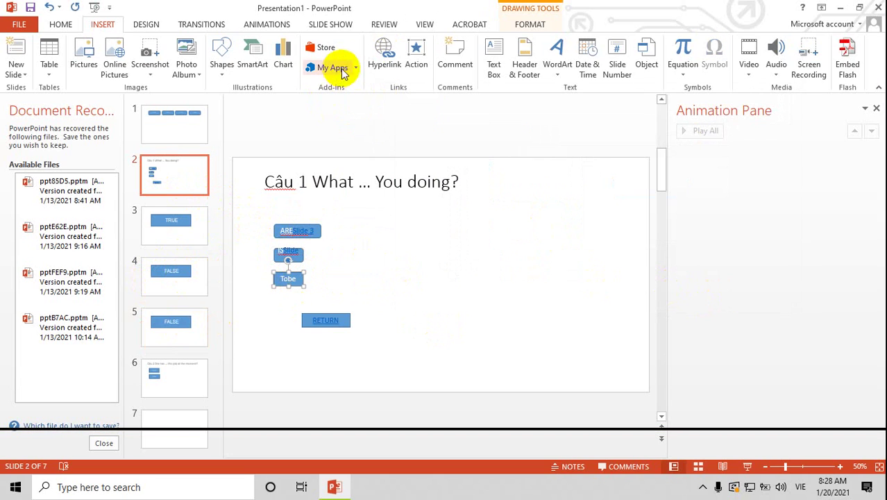
click(384, 57)
scroll(575, 198, down, 1)
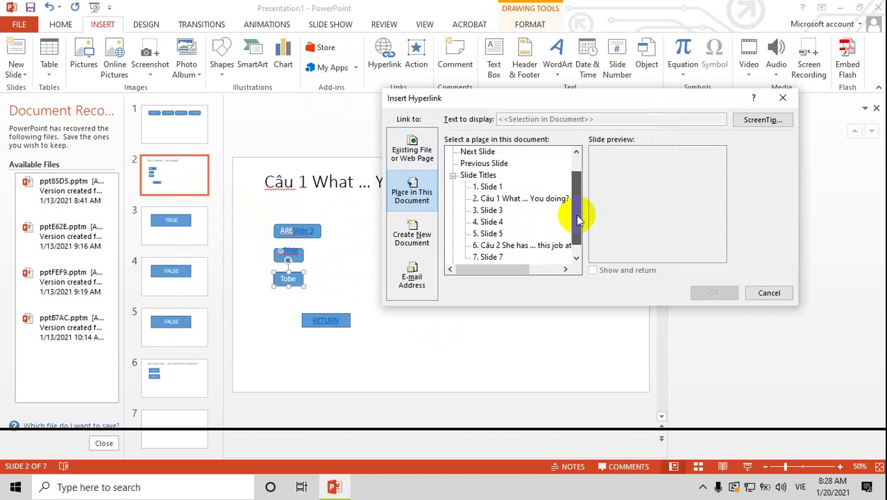
click(490, 234)
click(713, 293)
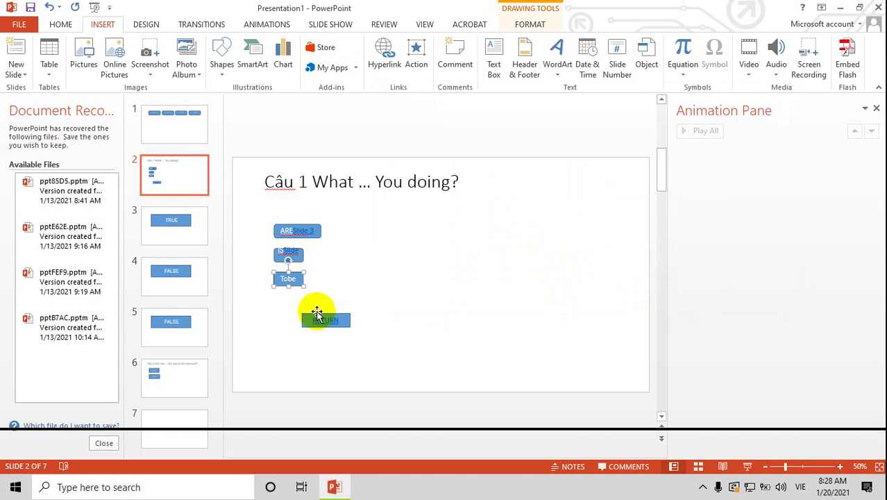
click(340, 322)
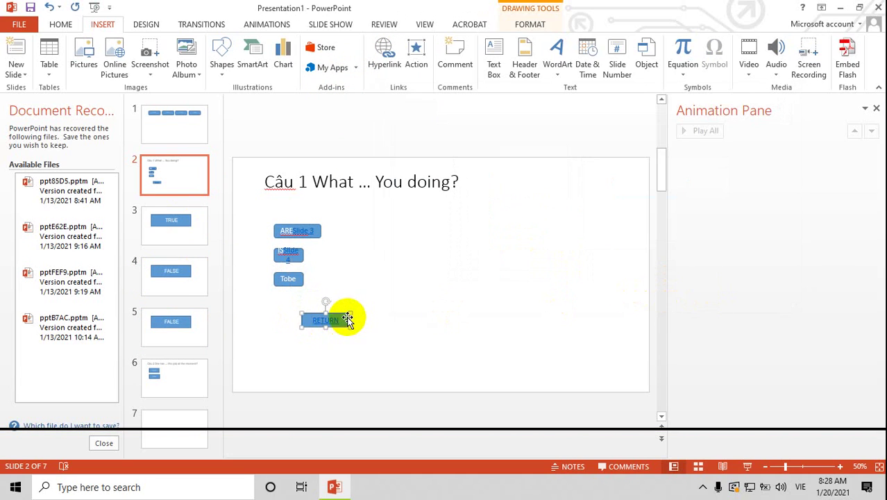
Shift the RETURN box right and stretch Tobe, IS and ARE to one matching width.
drag(347, 319, 390, 316)
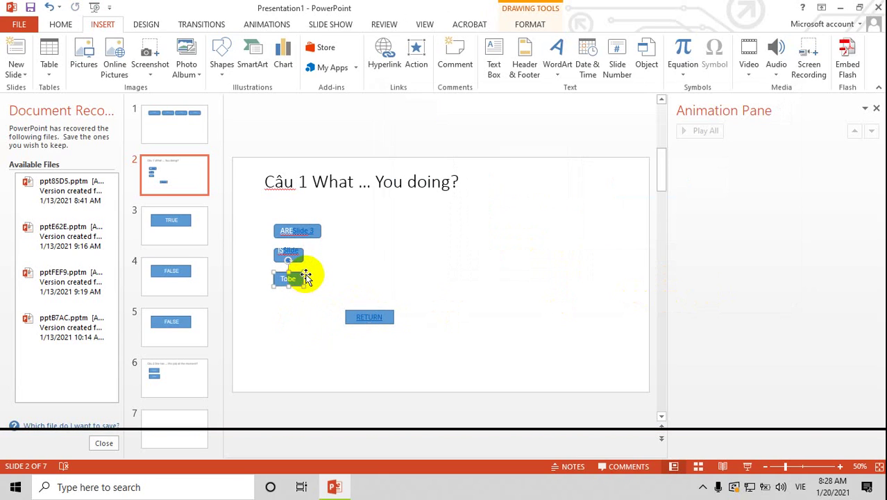
drag(309, 273, 395, 279)
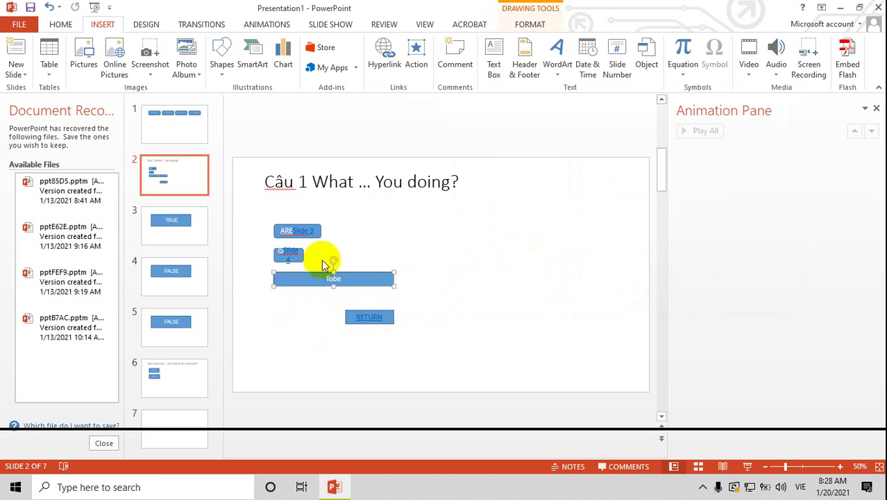
click(292, 253)
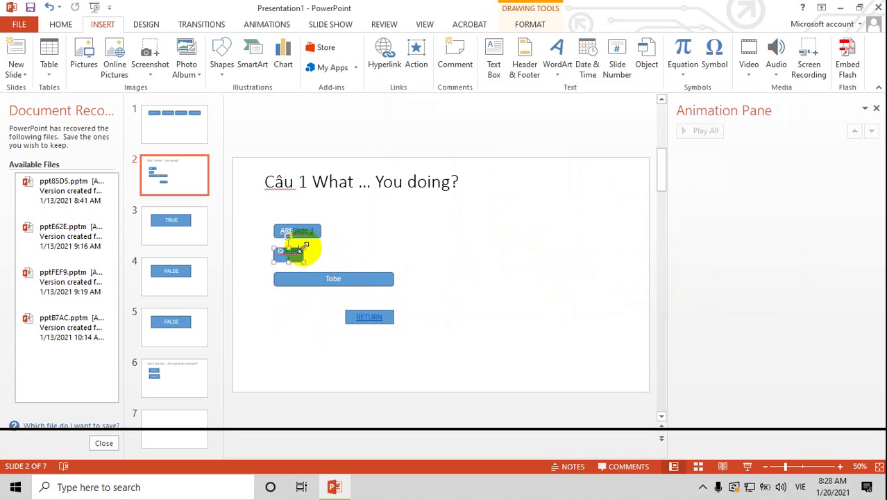
drag(303, 246, 394, 245)
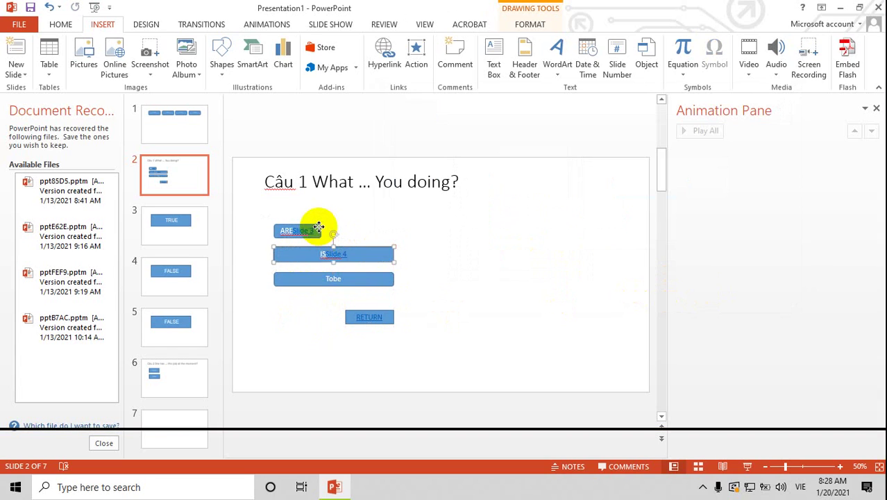
click(313, 229)
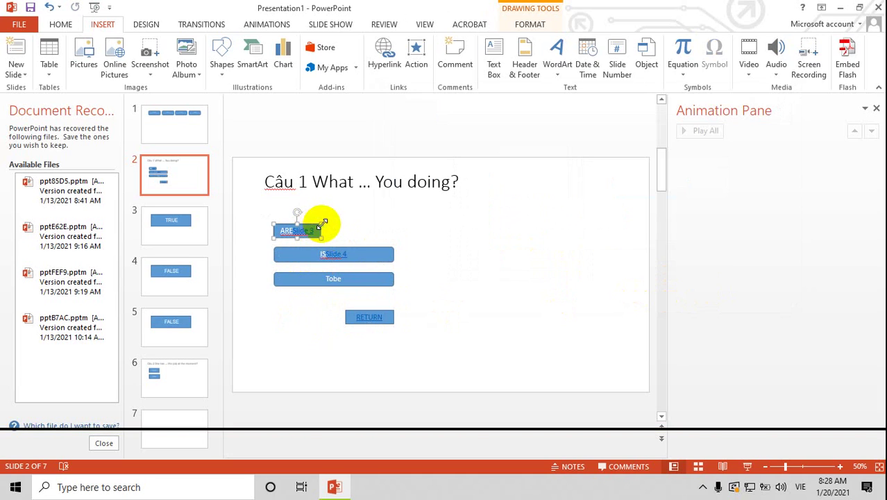
drag(324, 222, 395, 216)
Reconfirm the Tobe box's hyperlink still points to slide 5.
click(345, 281)
right_click(347, 281)
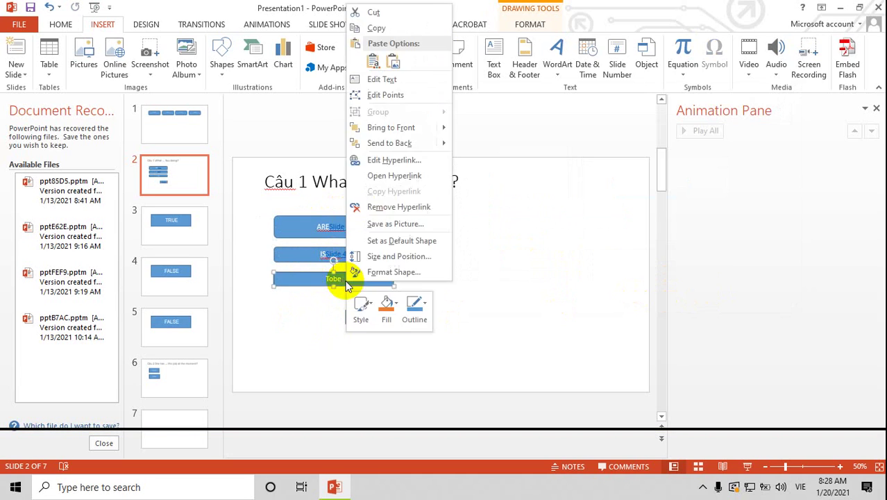
click(394, 162)
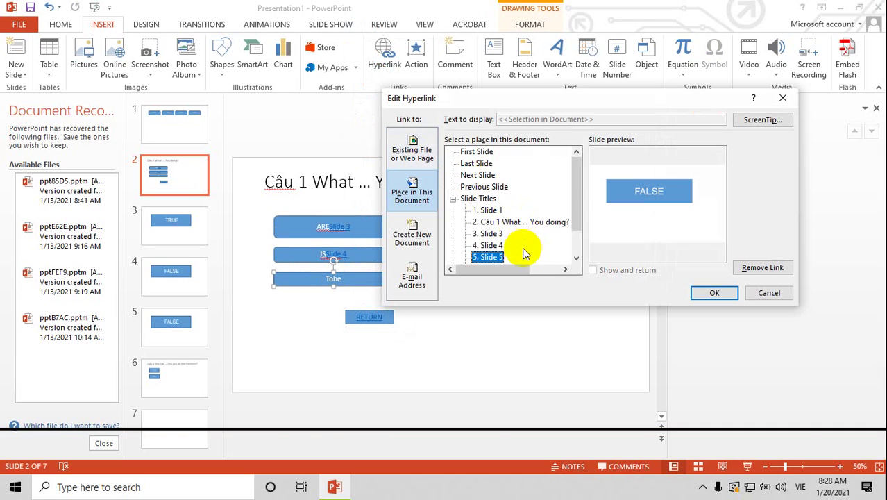
click(707, 293)
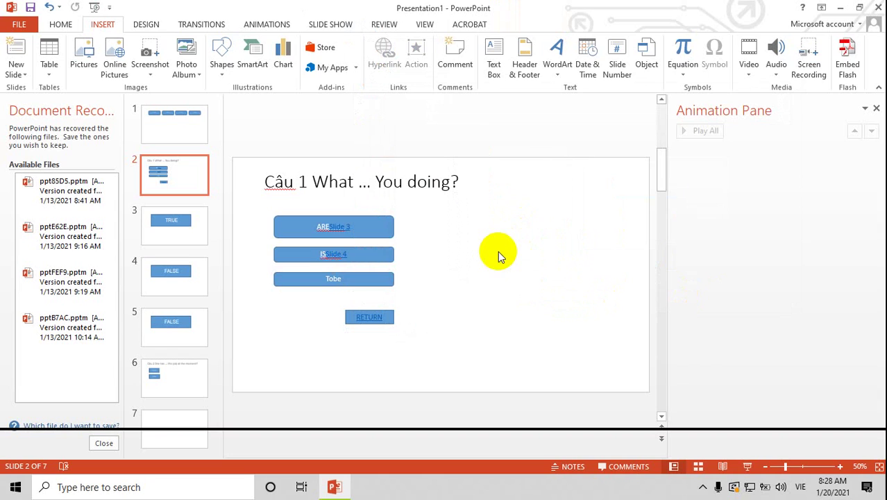
click(520, 292)
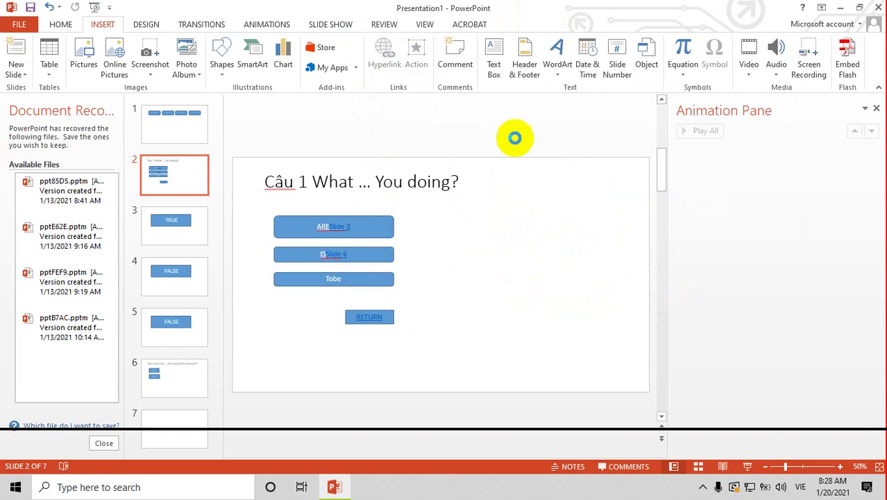
Start the slide show from the beginning with F5 and reach the Câu 1 slide.
key(F5)
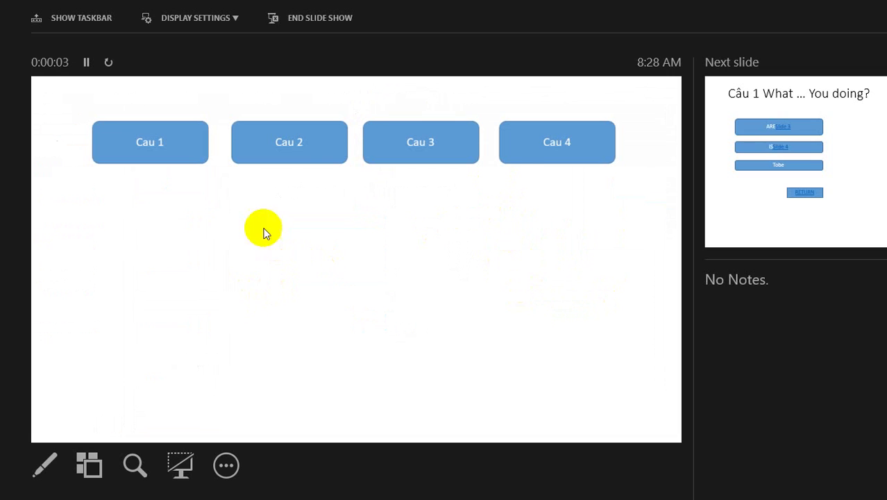
click(318, 240)
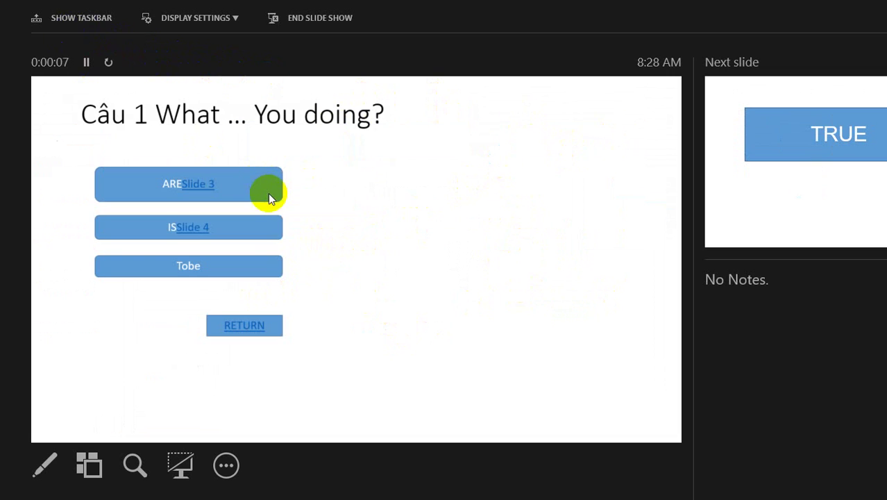
click(370, 489)
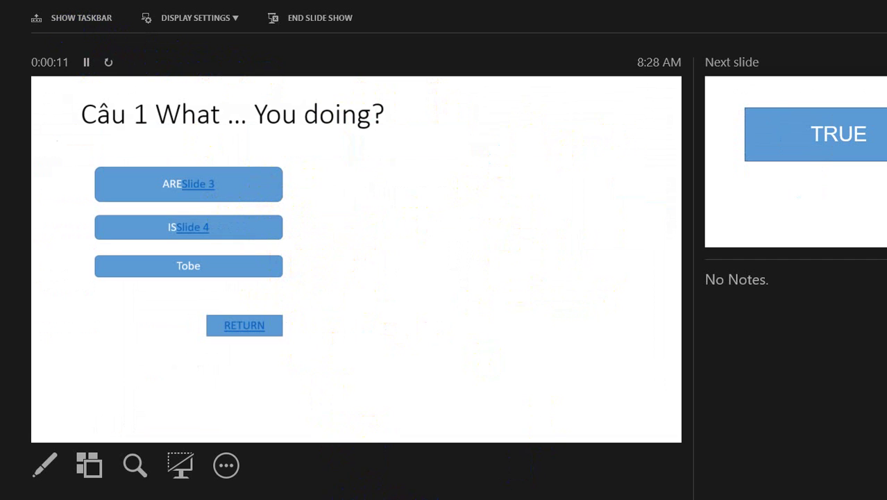
click(179, 272)
click(173, 165)
Verify ARE opens the TRUE slide and IS and Tobe open FALSE, then end the show.
click(168, 185)
click(271, 212)
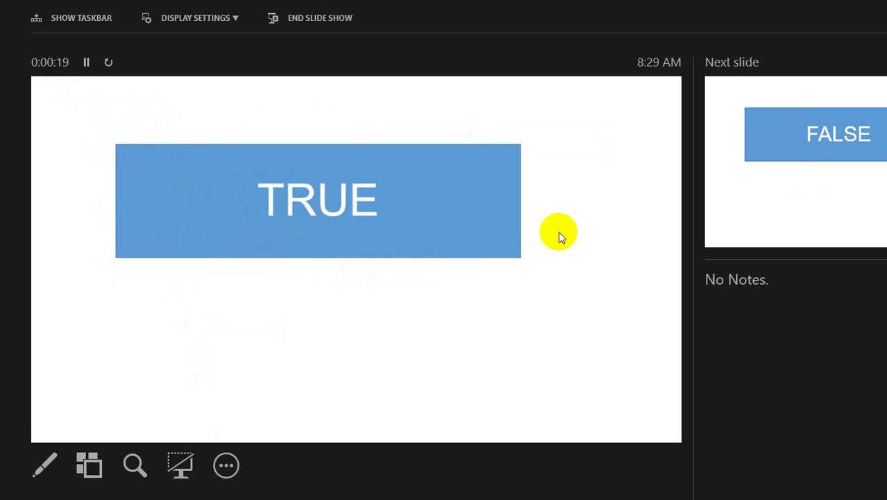
key(Left)
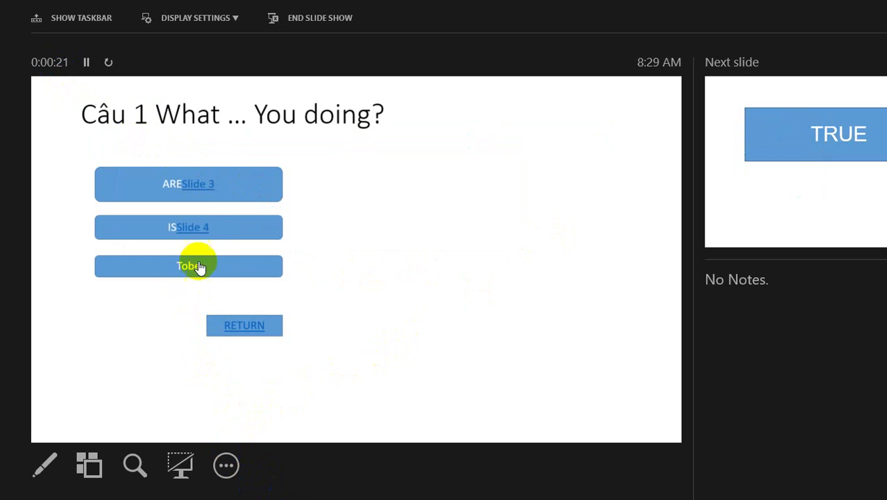
click(208, 233)
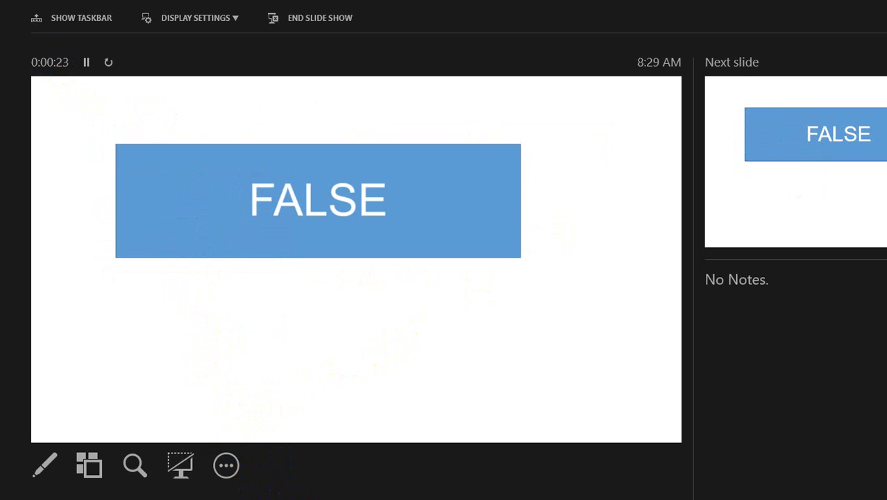
key(Left)
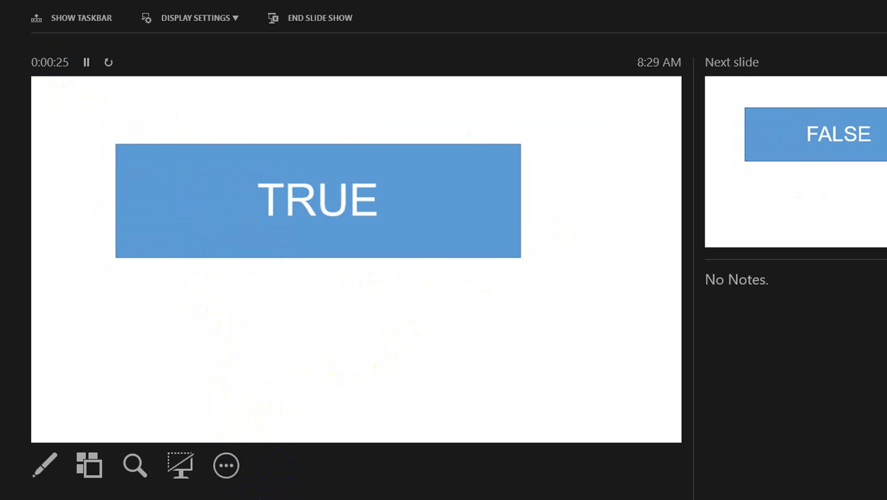
key(Left)
click(216, 275)
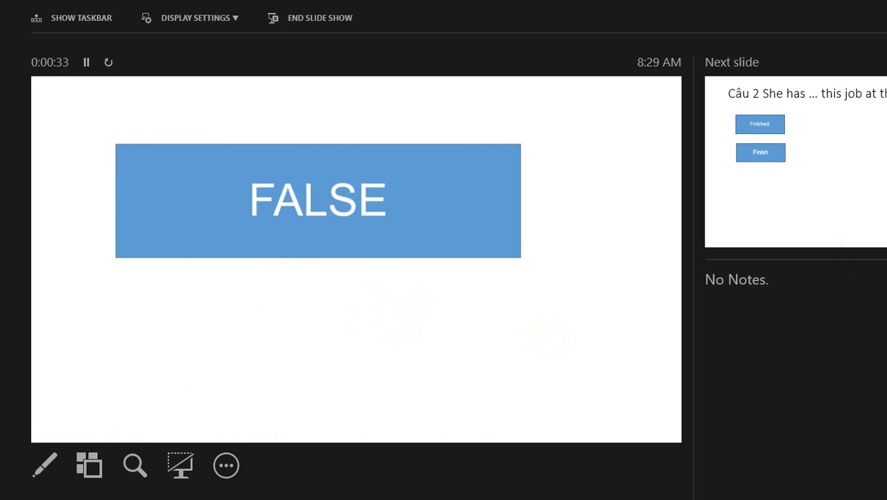
key(Escape)
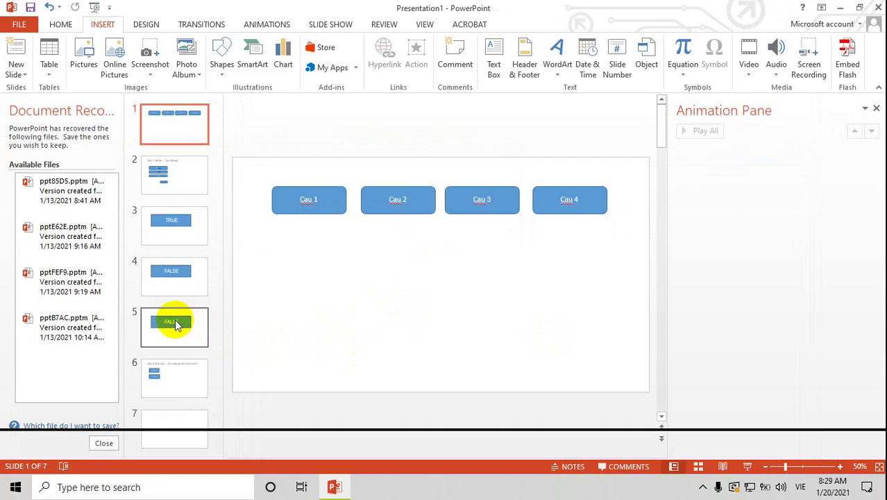
Review answer slides 3–5, then delete the IS and ARE boxes from the Câu 1 slide.
click(175, 325)
click(174, 268)
click(178, 232)
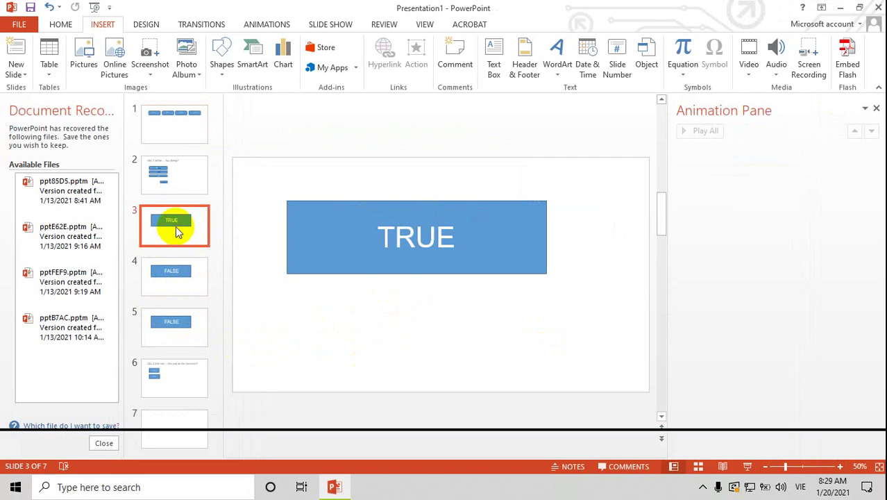
click(163, 174)
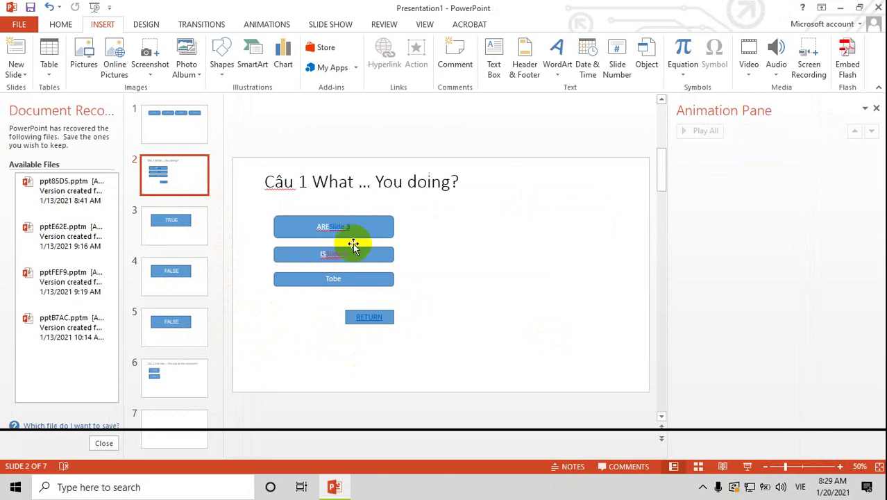
click(339, 230)
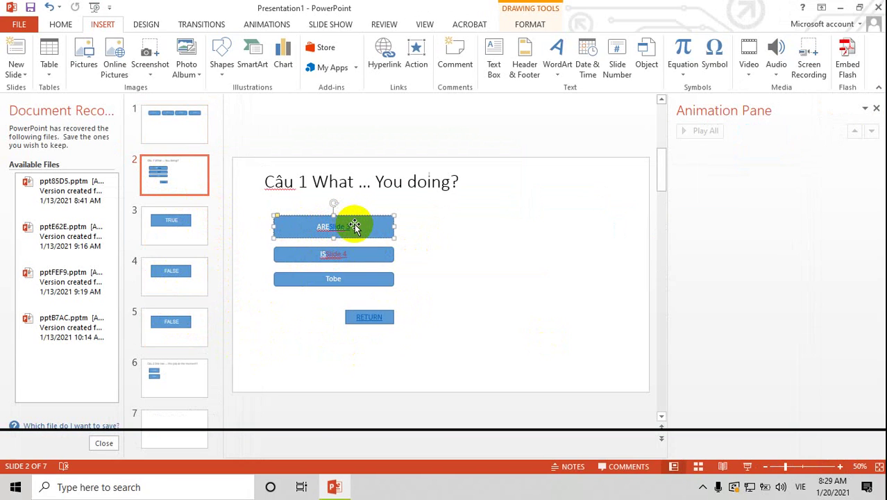
click(360, 254)
key(Delete)
click(359, 230)
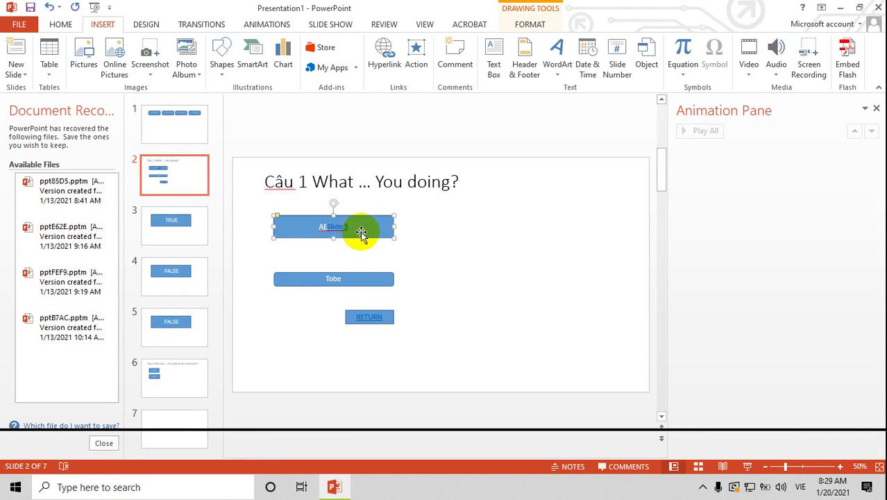
key(Delete)
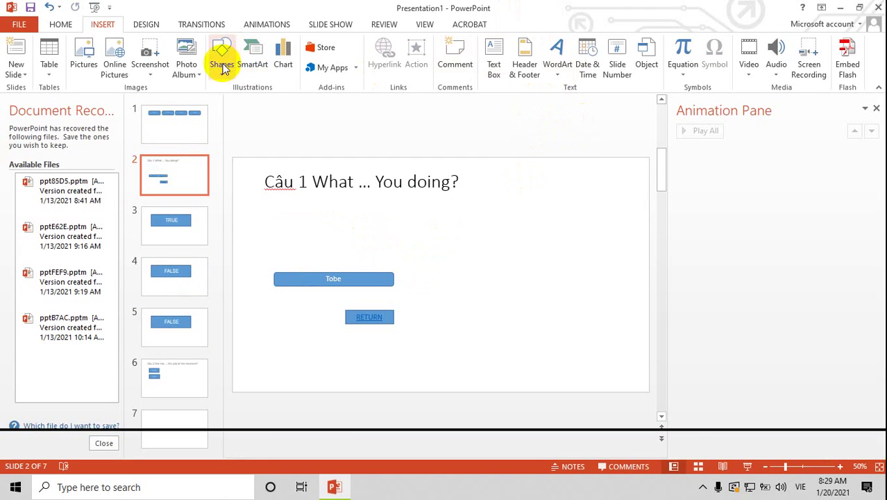
Draw a rectangle below the question title and start typing 'fRA' inside it.
click(222, 52)
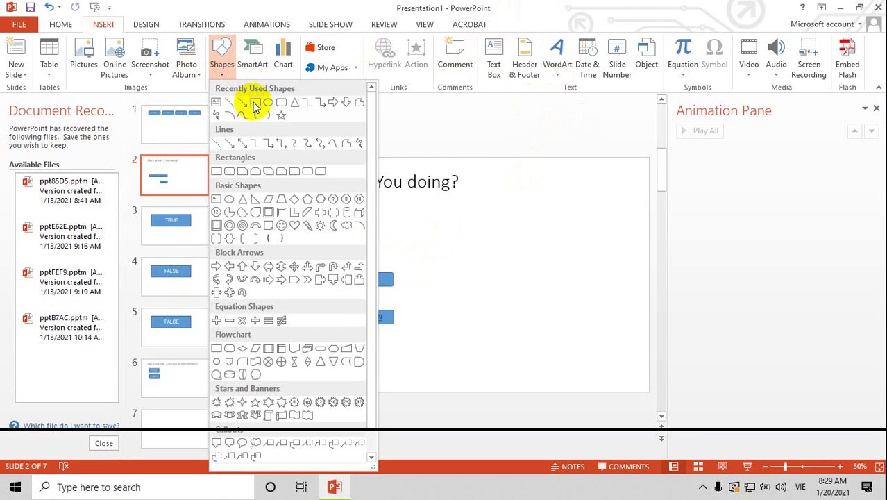
click(253, 103)
drag(274, 209, 400, 235)
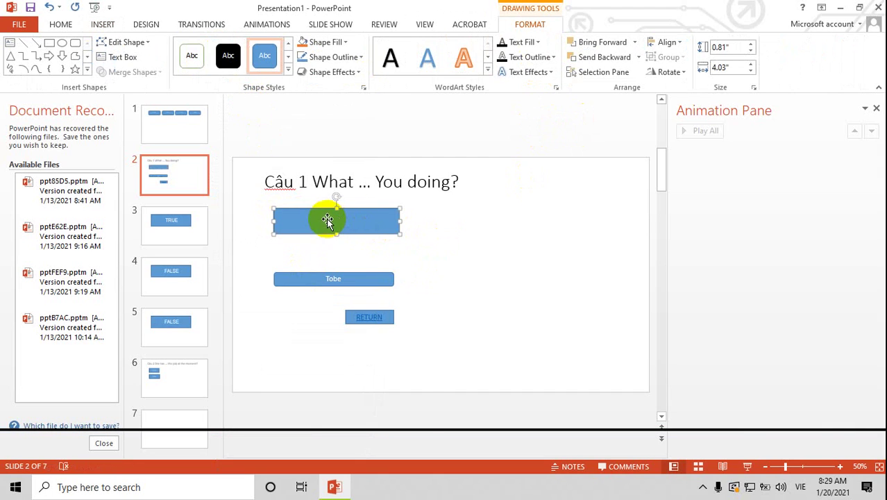
right_click(327, 220)
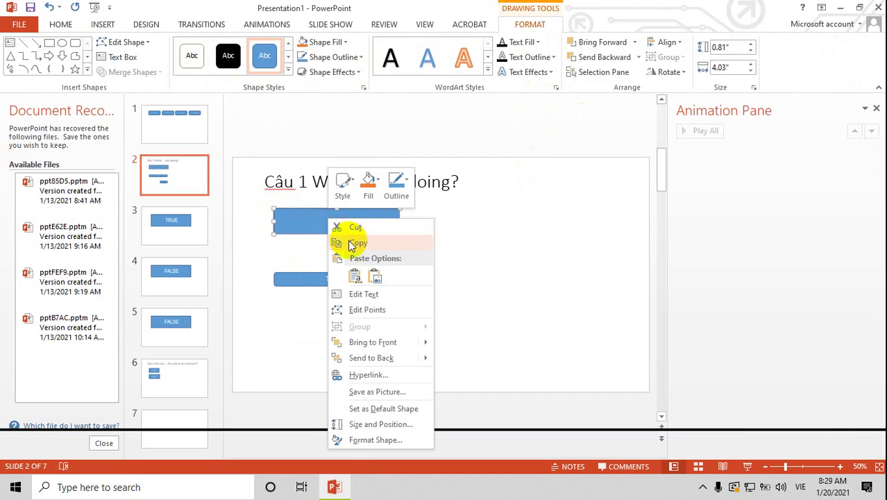
click(367, 313)
click(314, 221)
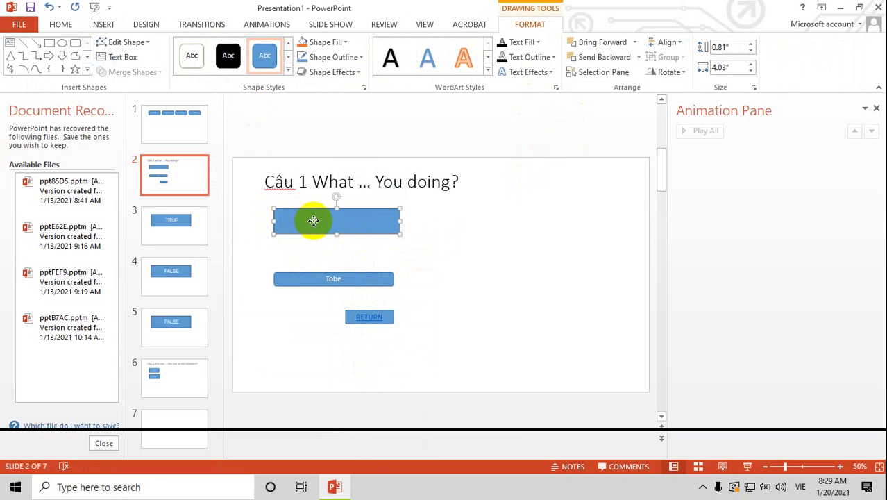
right_click(328, 220)
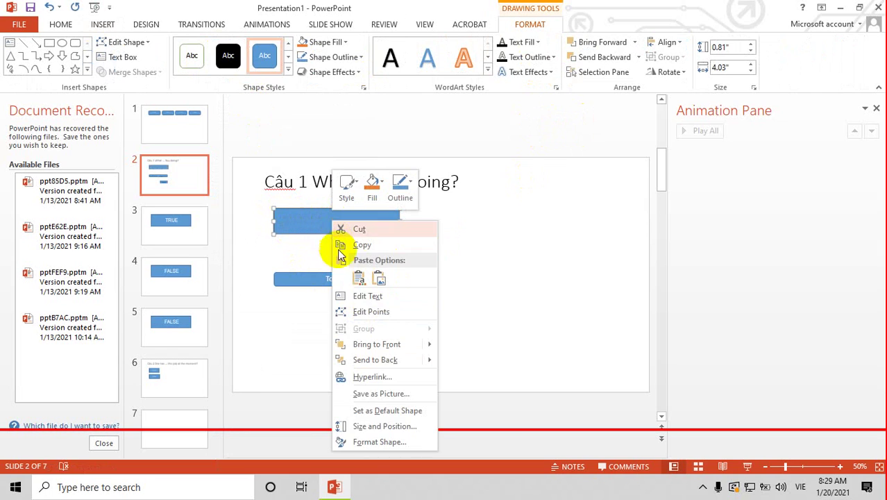
click(359, 297)
text(f)
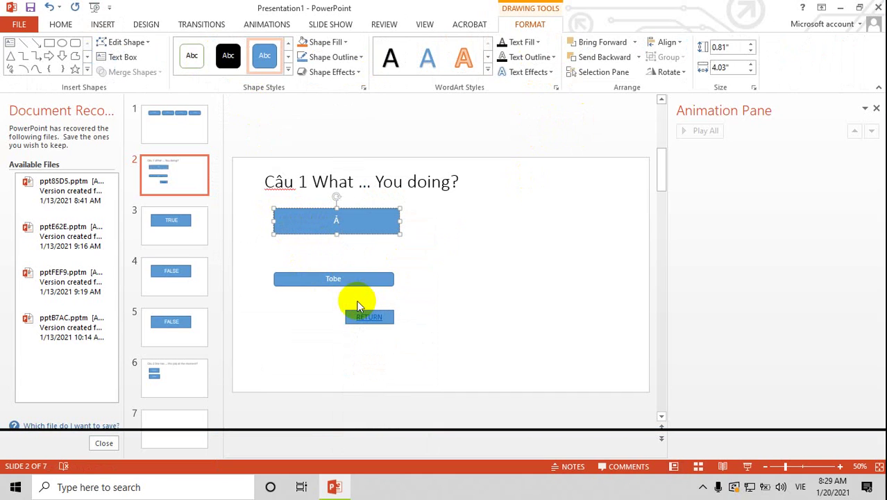
text(R)
text(A)
Move Tobe up beside ARE and duplicate the ARE box between them.
click(356, 256)
mouse_move(356, 275)
mouse_down()
mouse_move(502, 215)
mouse_move(559, 242)
mouse_move(619, 222)
mouse_up()
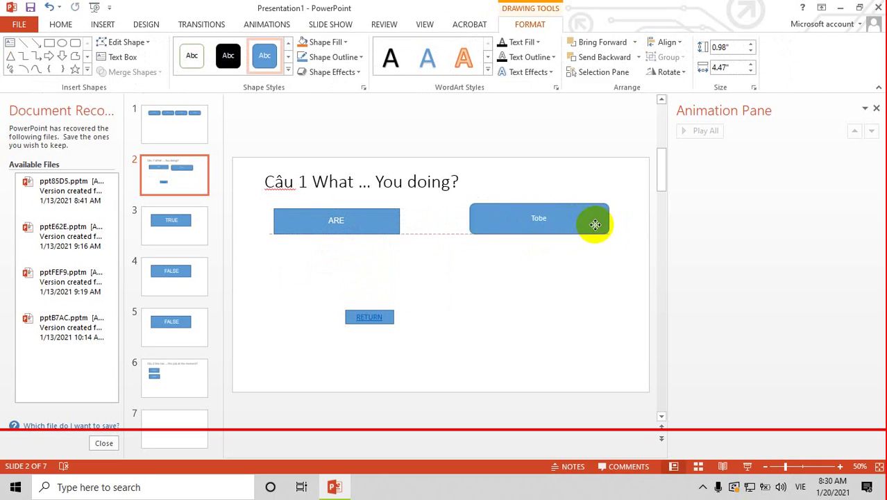
click(384, 227)
drag(384, 227, 366, 227)
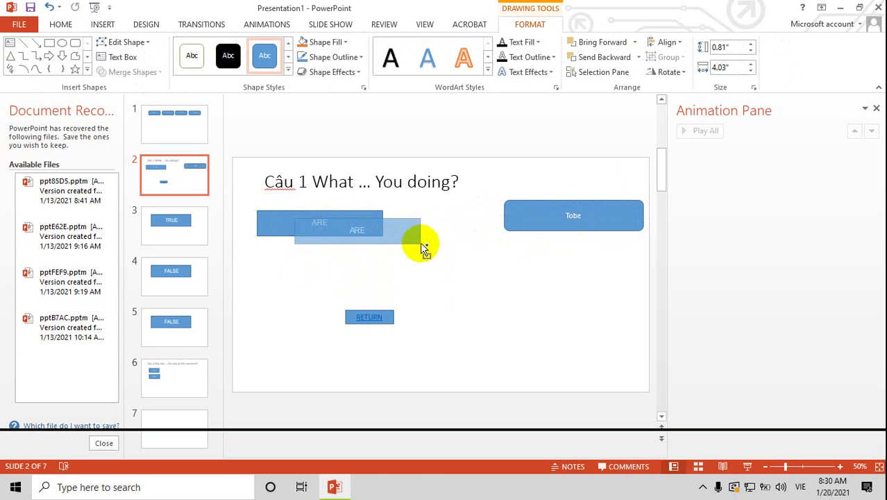
mouse_move(347, 225)
mouse_down()
mouse_move(481, 274)
mouse_move(478, 230)
mouse_up()
mouse_move(533, 222)
mouse_down()
mouse_move(543, 257)
mouse_move(534, 251)
mouse_up()
drag(634, 252, 626, 222)
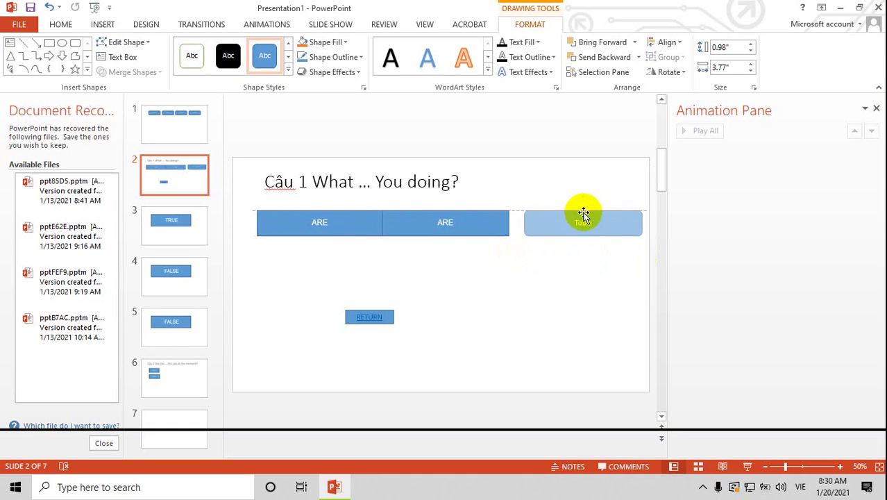
Retype the copy as IS and resize the ARE, IS and Tobe boxes into one even row.
double_click(450, 223)
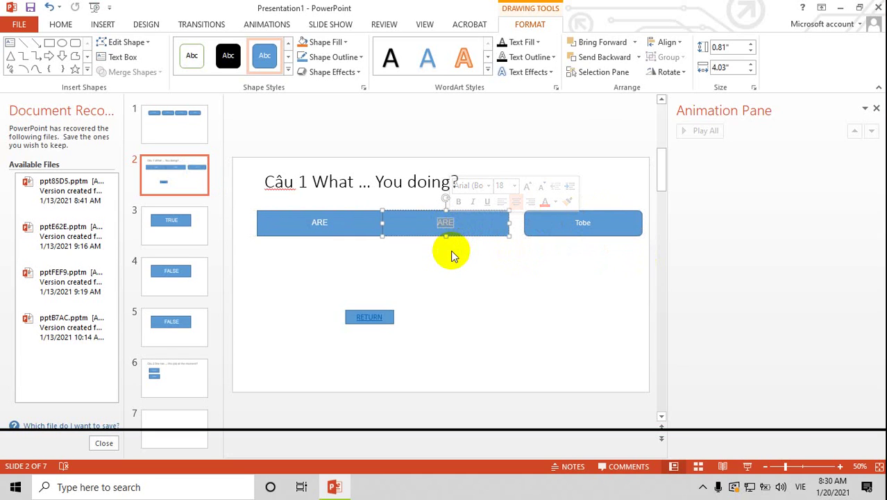
key(BackSpace)
text(IS)
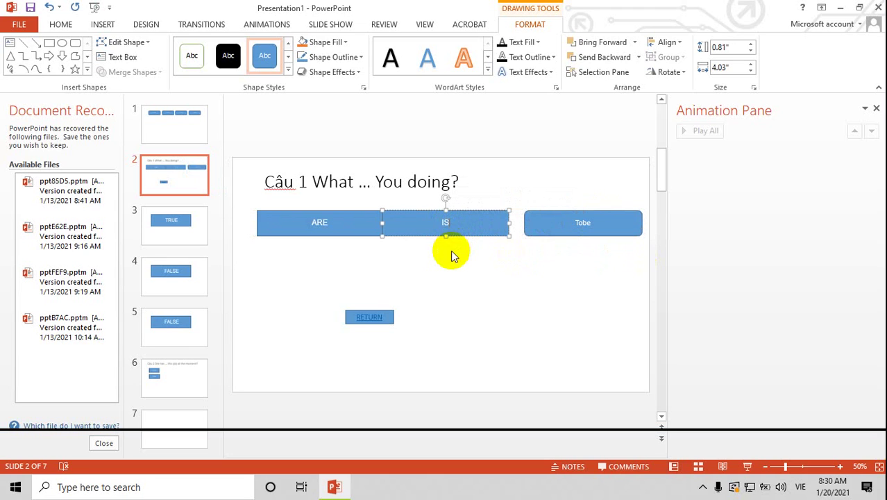
click(456, 254)
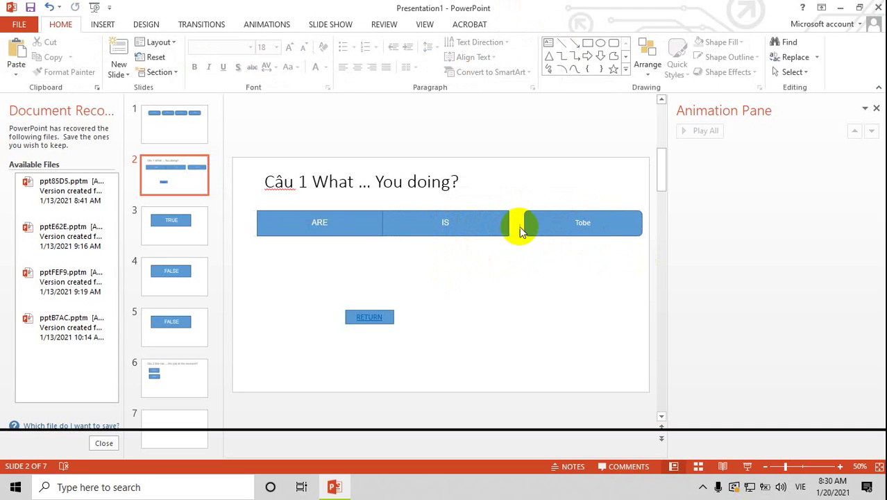
click(564, 223)
drag(548, 222, 543, 222)
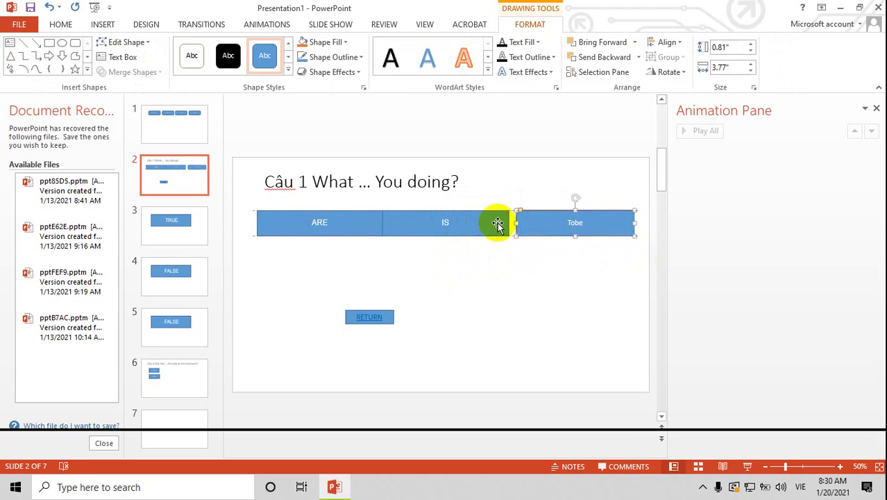
click(406, 222)
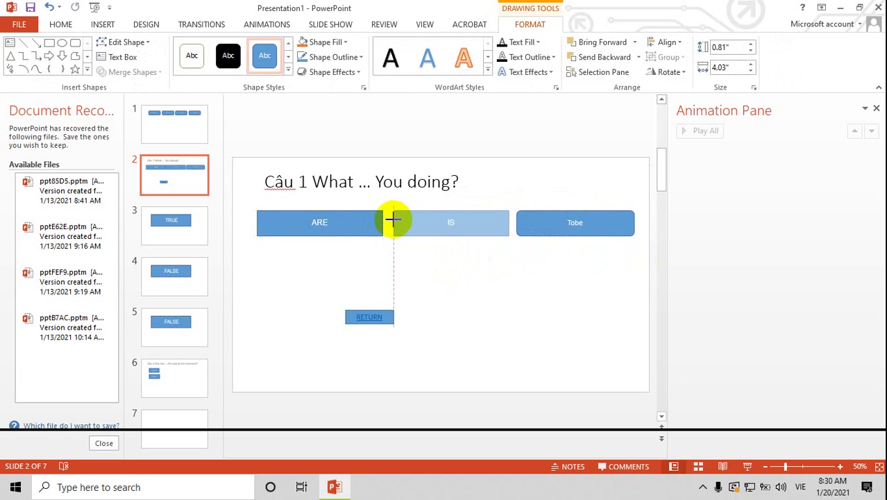
mouse_move(383, 222)
mouse_down()
mouse_move(393, 222)
mouse_move(372, 223)
mouse_up()
click(375, 228)
click(399, 299)
Move the RETURN button up, enlarge it and centre it below the answers.
drag(386, 321, 416, 304)
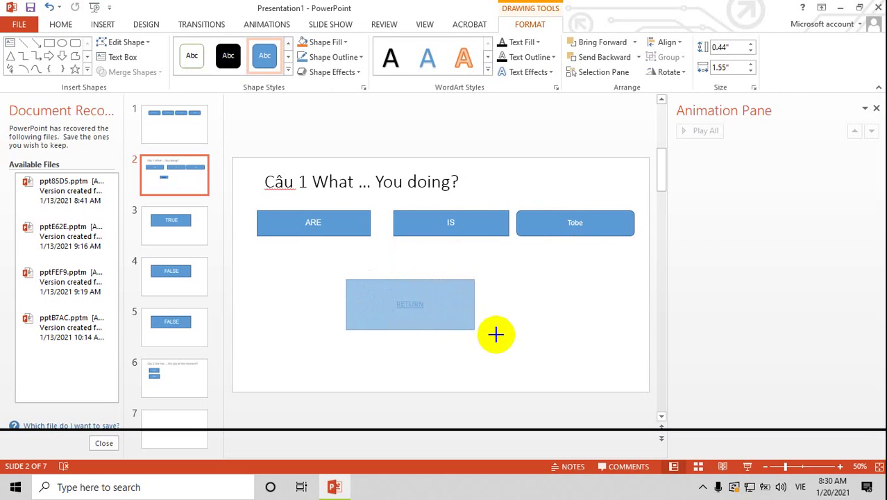
mouse_move(415, 304)
mouse_down()
mouse_move(520, 331)
mouse_move(497, 316)
mouse_up()
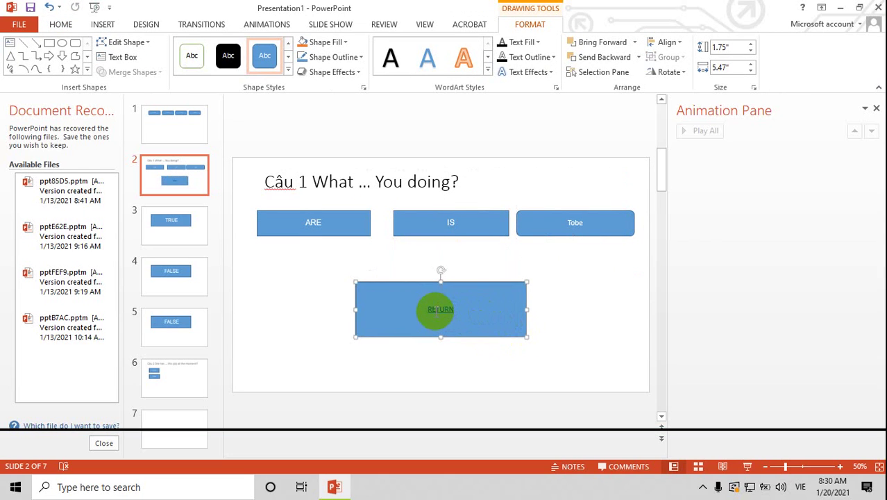
double_click(437, 309)
click(594, 271)
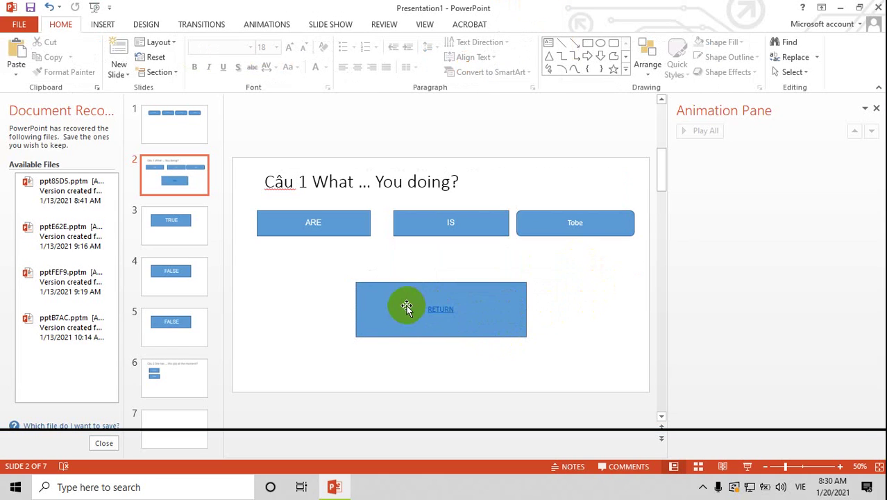
click(437, 309)
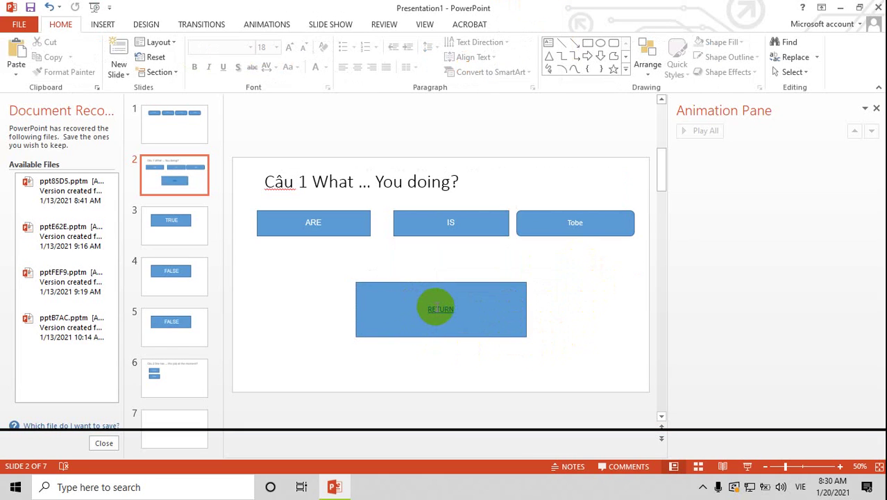
double_click(440, 309)
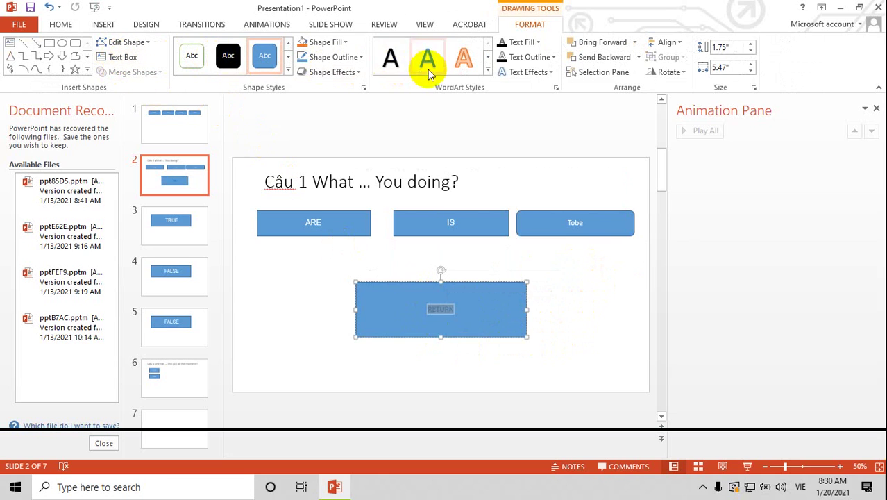
Try white and then a darker font colour on the RETURN text, then delete the button.
click(61, 25)
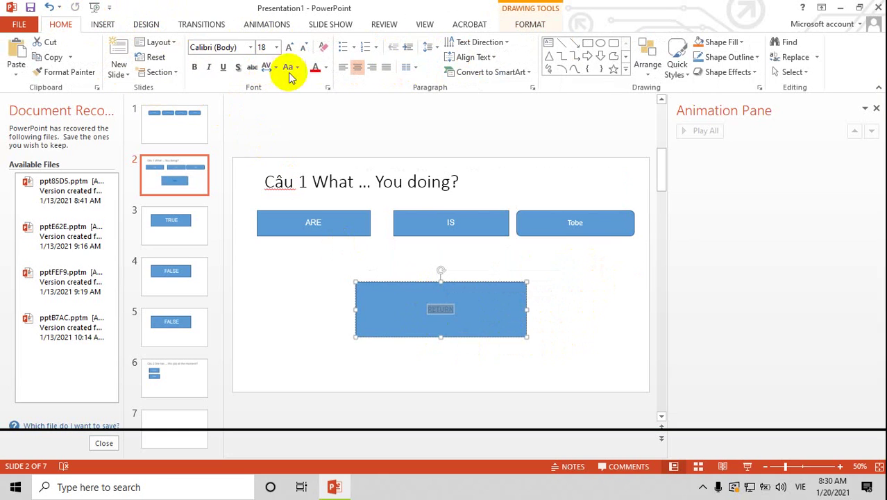
click(325, 68)
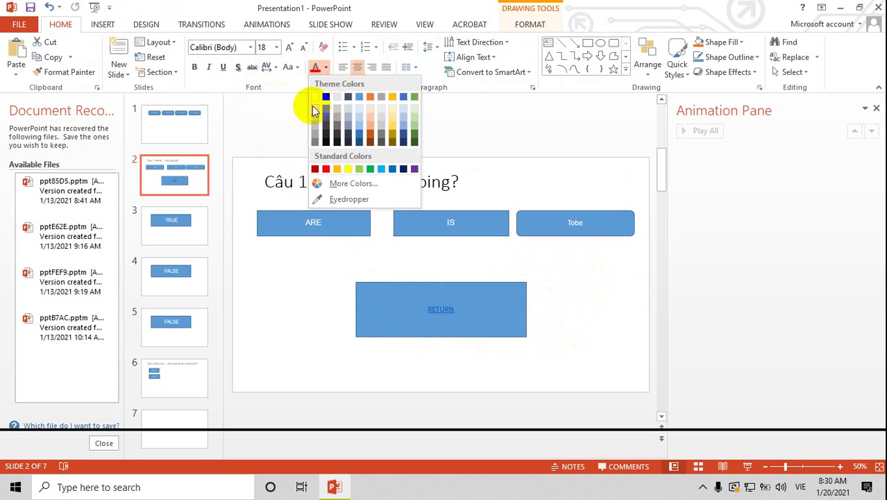
click(316, 103)
click(441, 310)
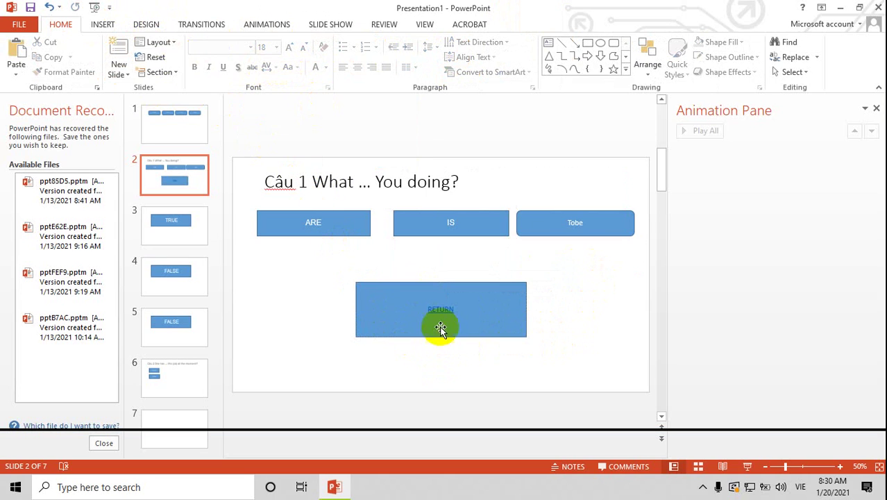
double_click(440, 310)
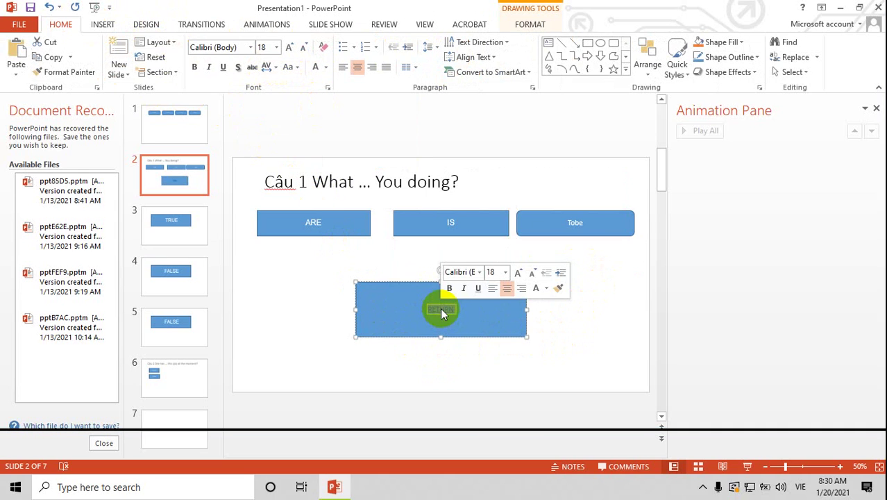
click(546, 289)
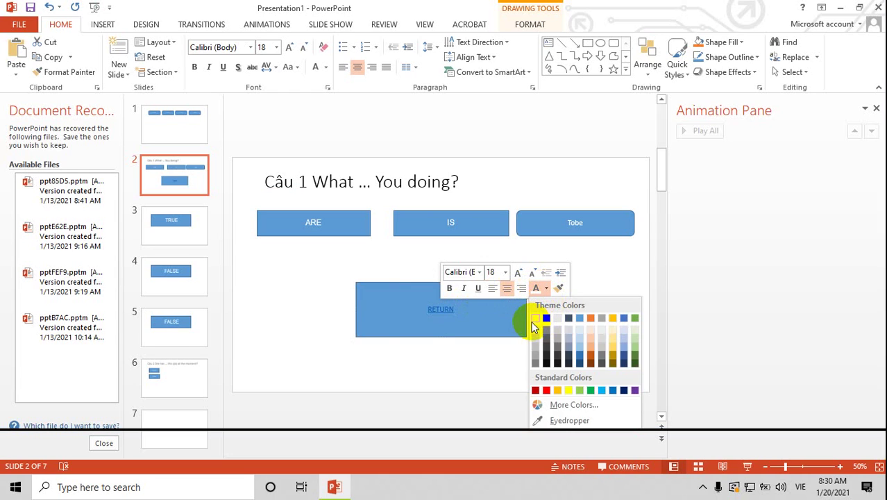
click(536, 319)
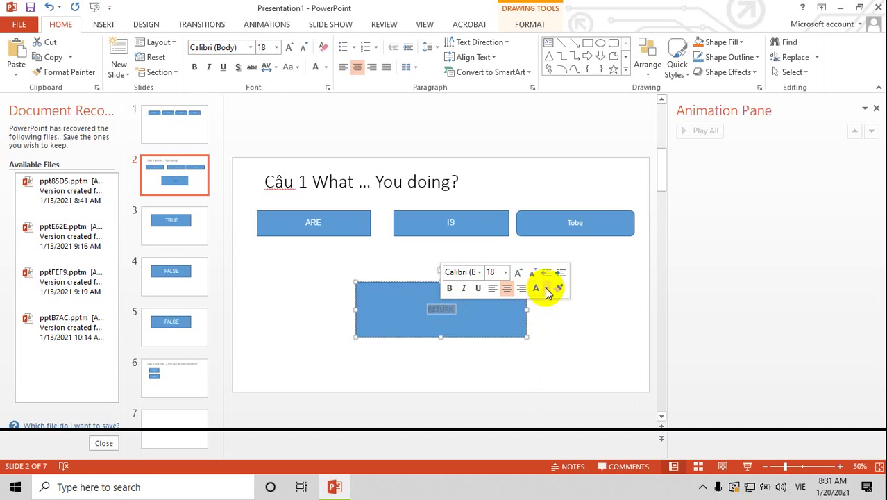
click(546, 289)
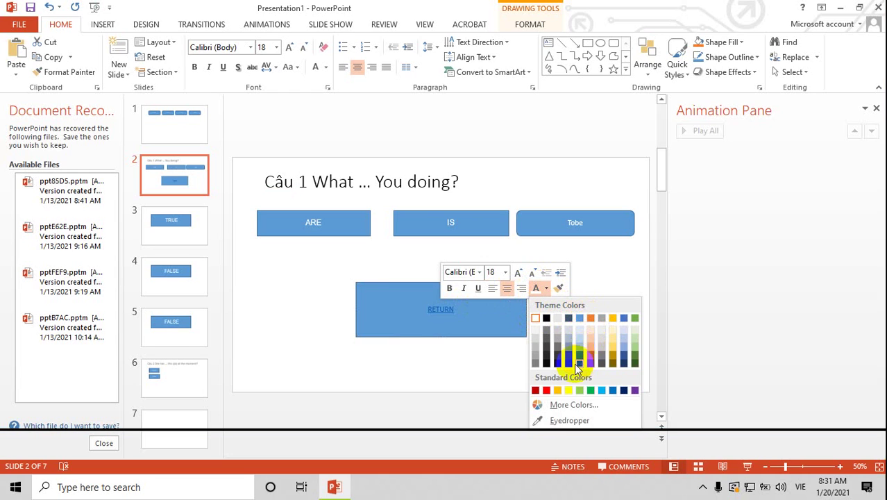
click(536, 390)
click(460, 332)
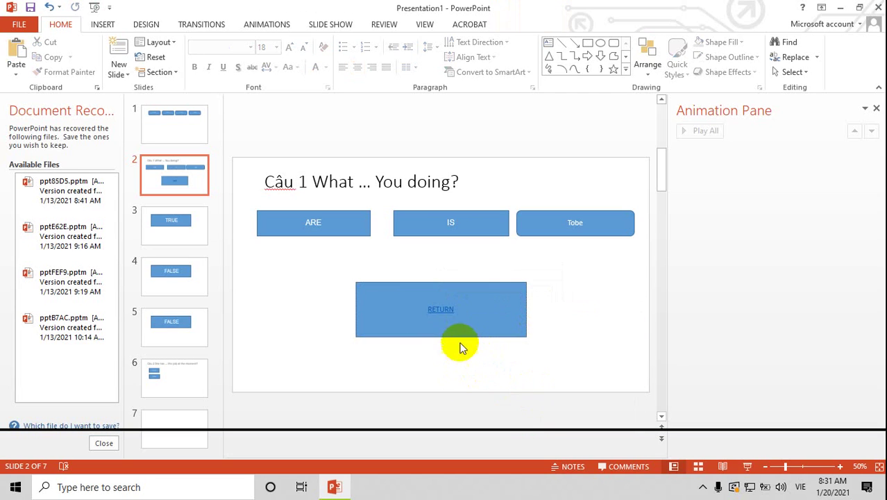
key(Delete)
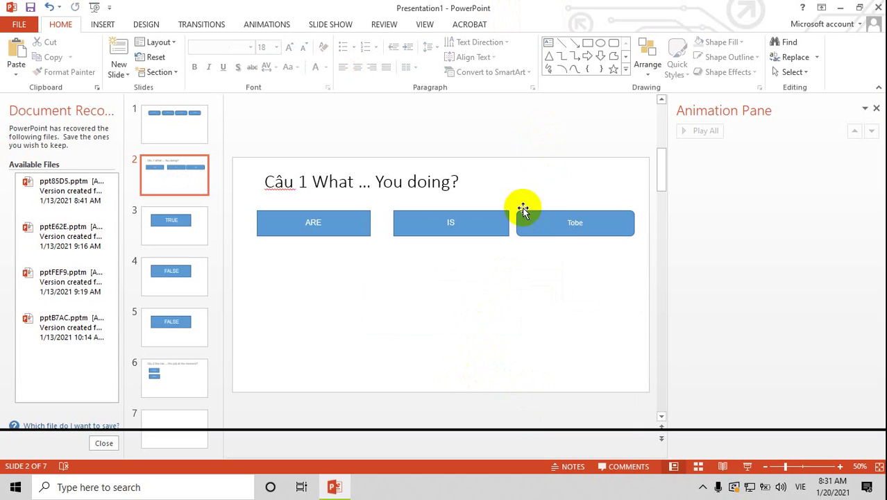
Duplicate the Tobe box below the answer row and relabel the copy BACK.
drag(549, 222, 484, 317)
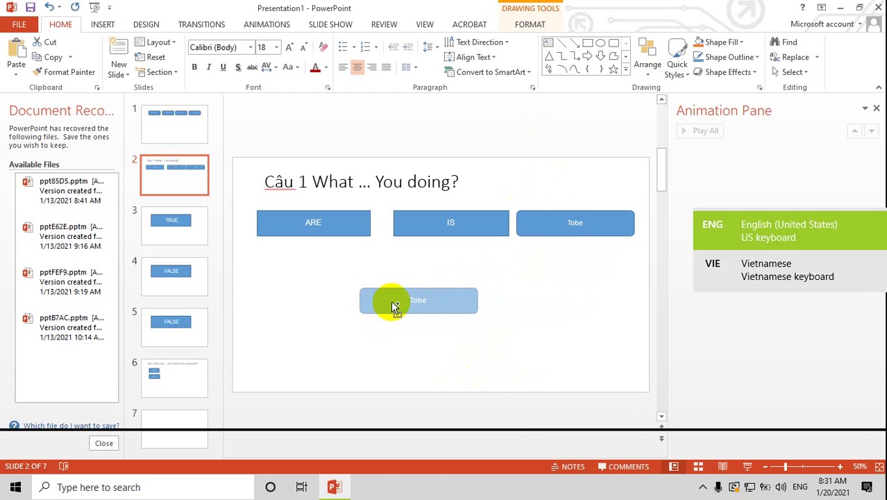
drag(484, 318, 439, 295)
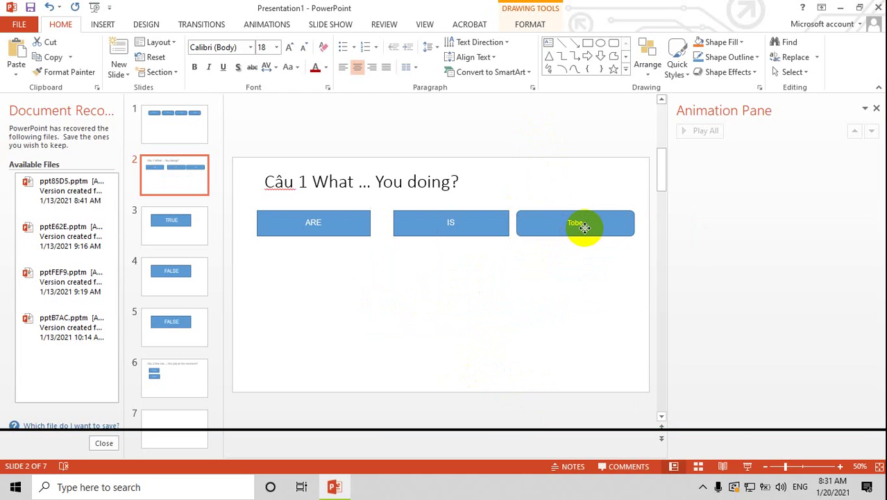
mouse_move(585, 225)
mouse_down()
mouse_move(526, 285)
mouse_move(397, 293)
mouse_up()
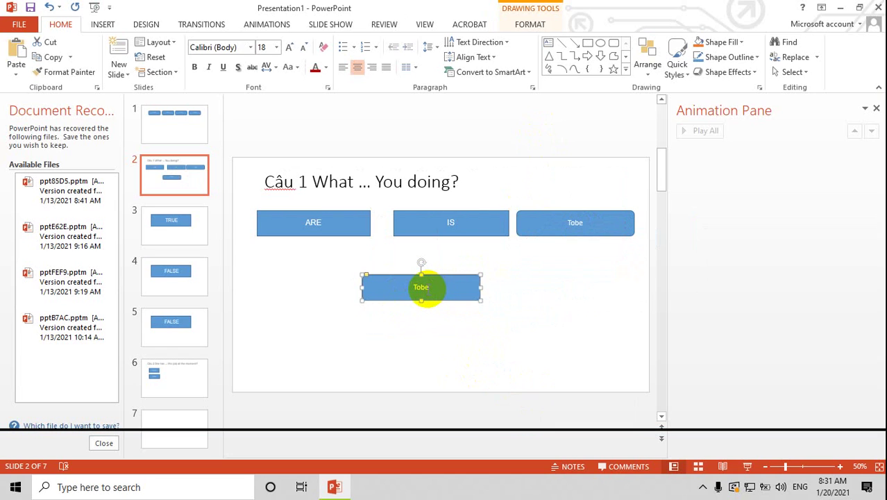
key(BackSpace)
key(BackSpace)
text(BACK)
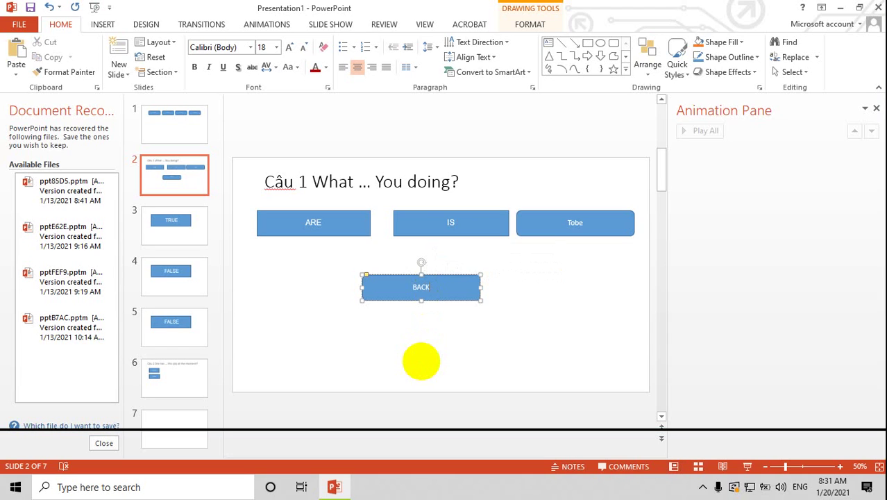
click(429, 360)
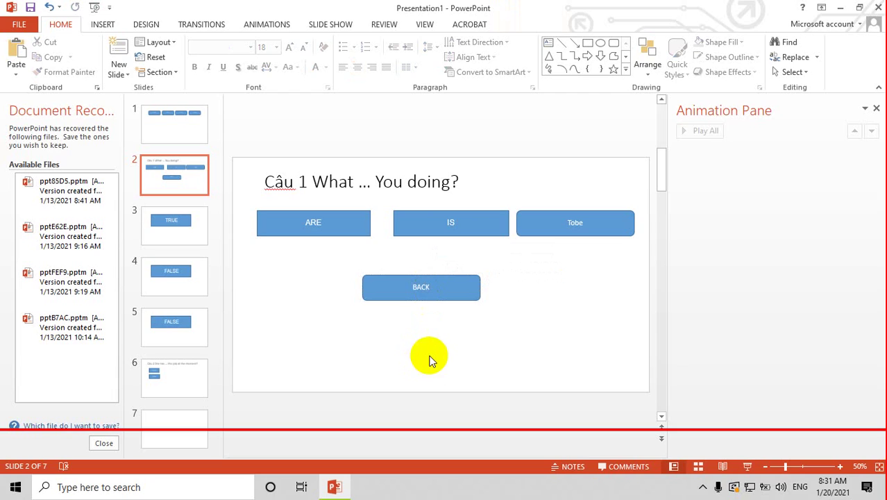
Hyperlink the ARE button to slide 3, the TRUE slide.
click(214, 230)
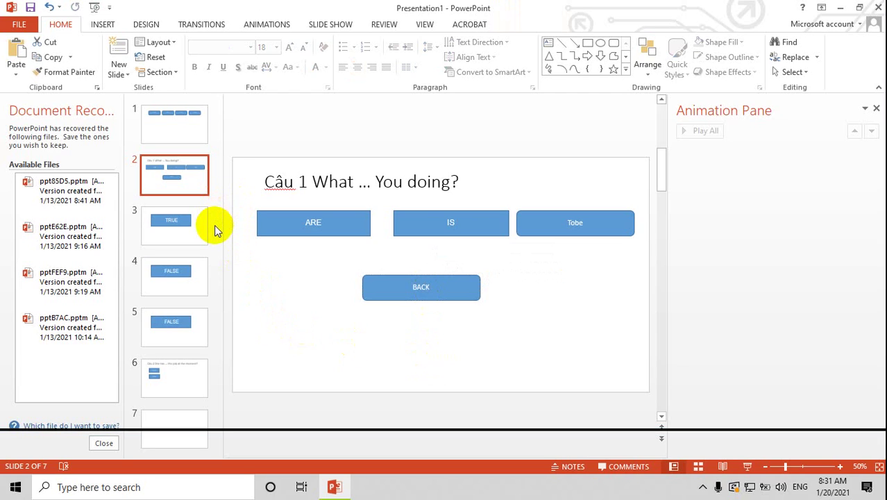
click(289, 344)
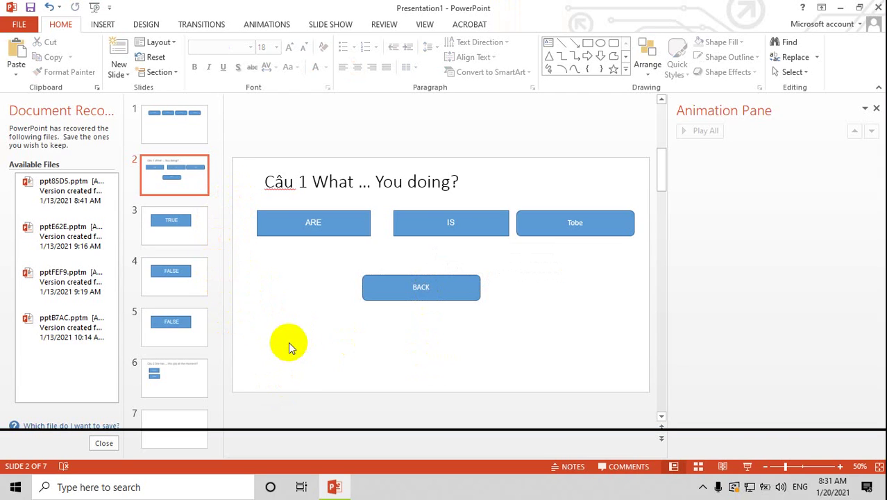
click(346, 225)
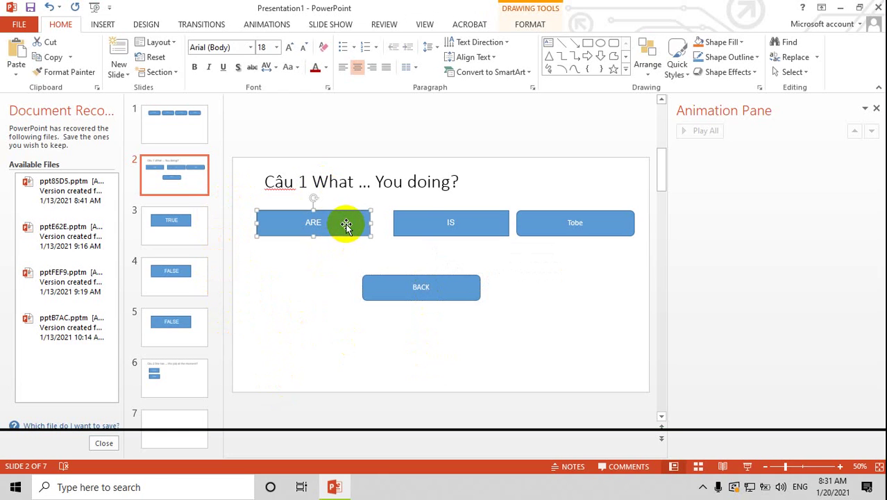
right_click(346, 224)
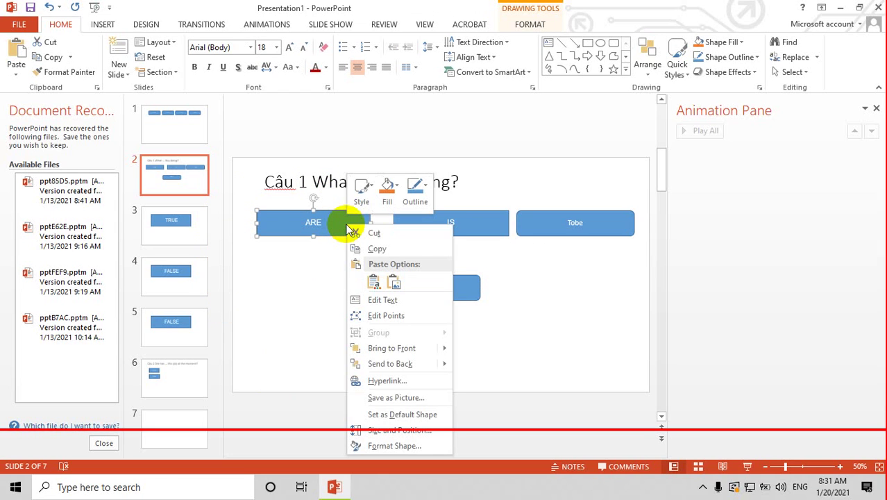
click(383, 384)
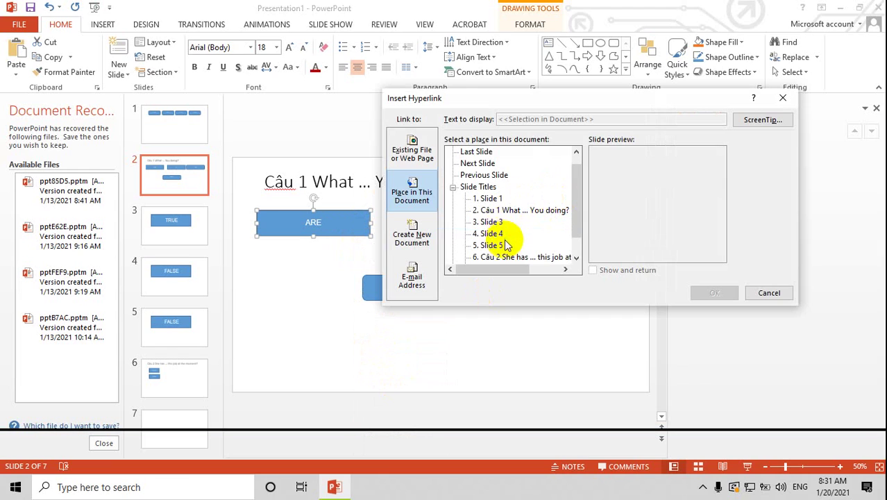
click(492, 223)
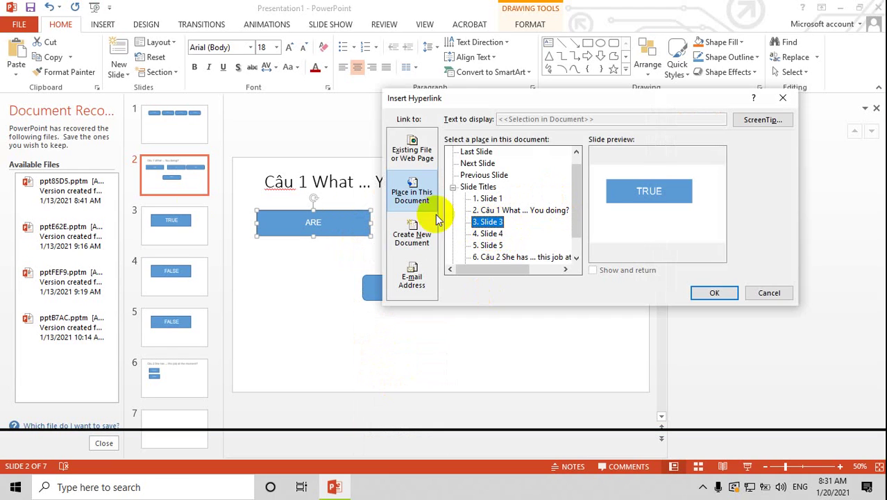
click(713, 295)
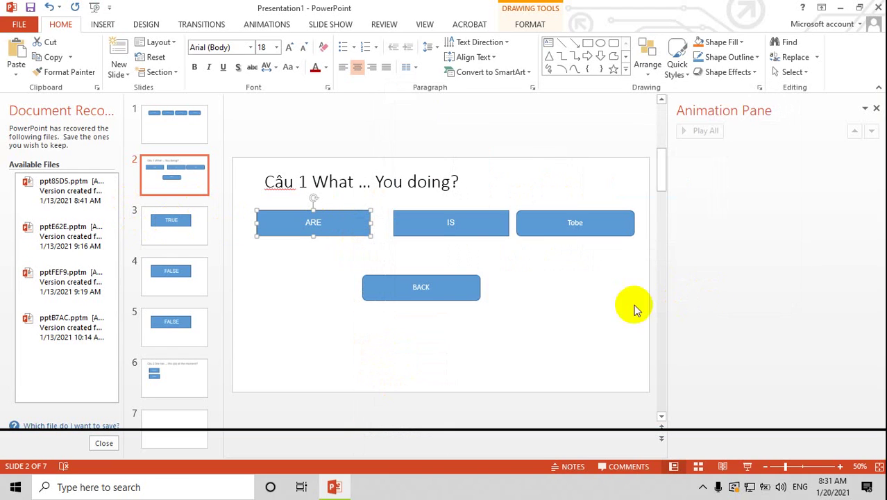
Hyperlink the IS button to slide 4, a FALSE slide.
click(469, 223)
right_click(476, 226)
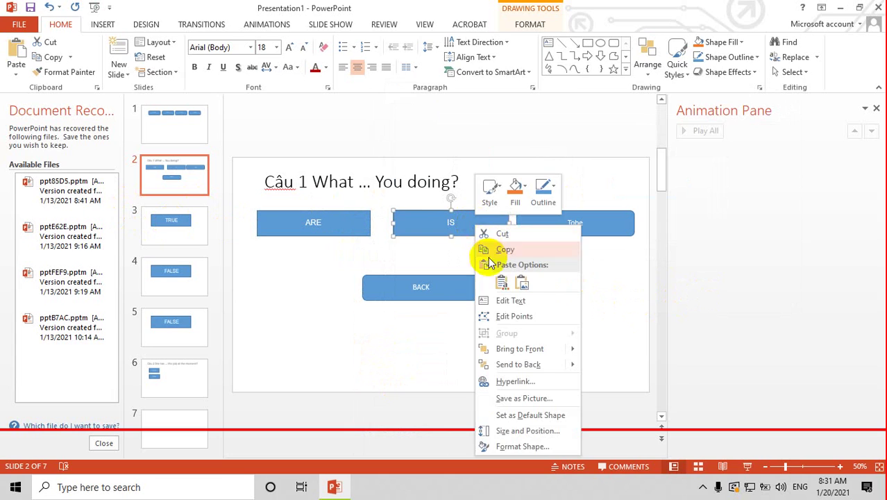
click(510, 316)
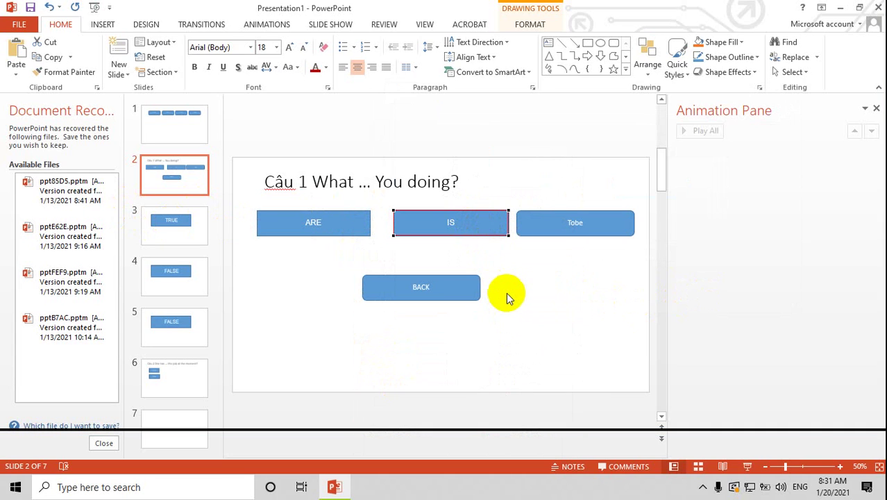
right_click(473, 224)
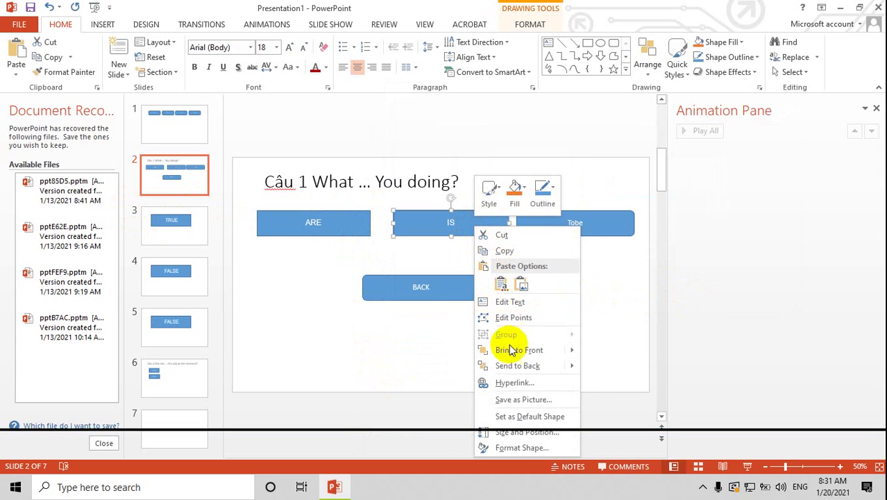
click(513, 382)
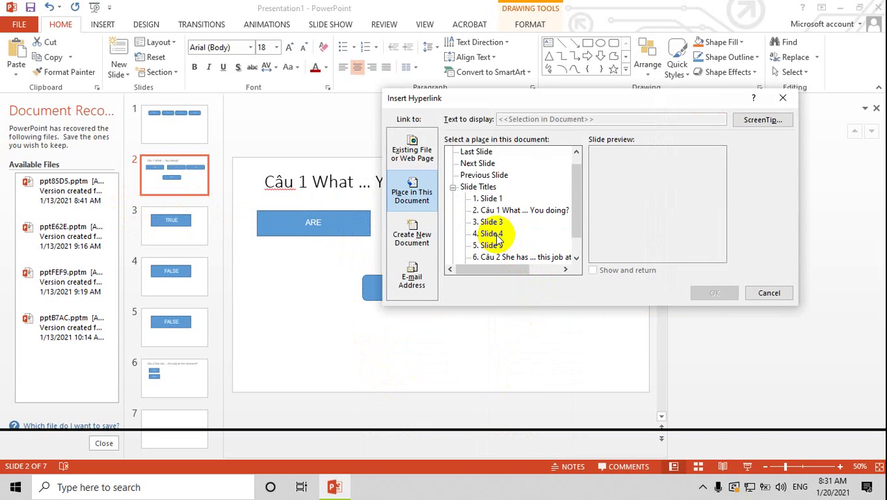
click(491, 234)
click(712, 293)
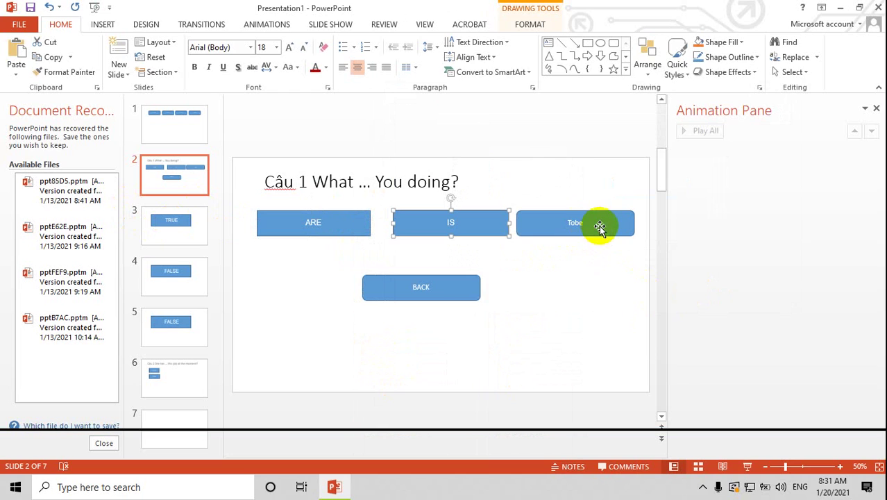
Confirm the Tobe button's existing hyperlink to slide 5.
click(600, 226)
right_click(600, 225)
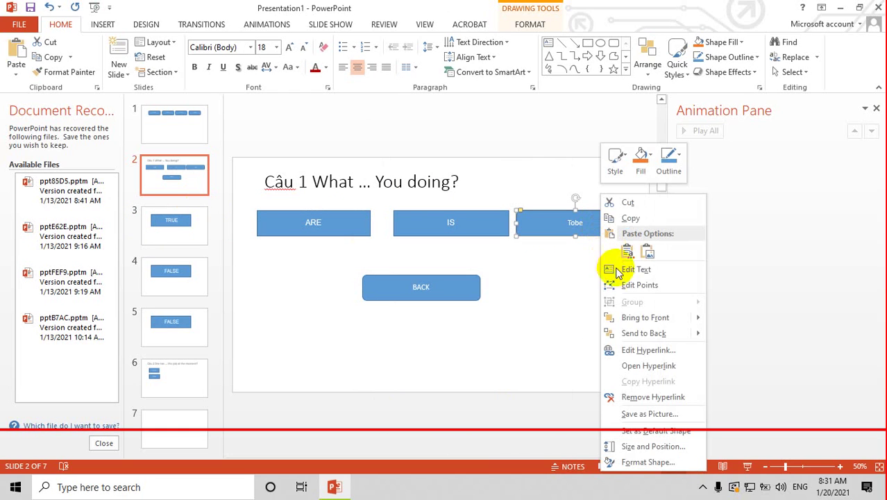
click(632, 350)
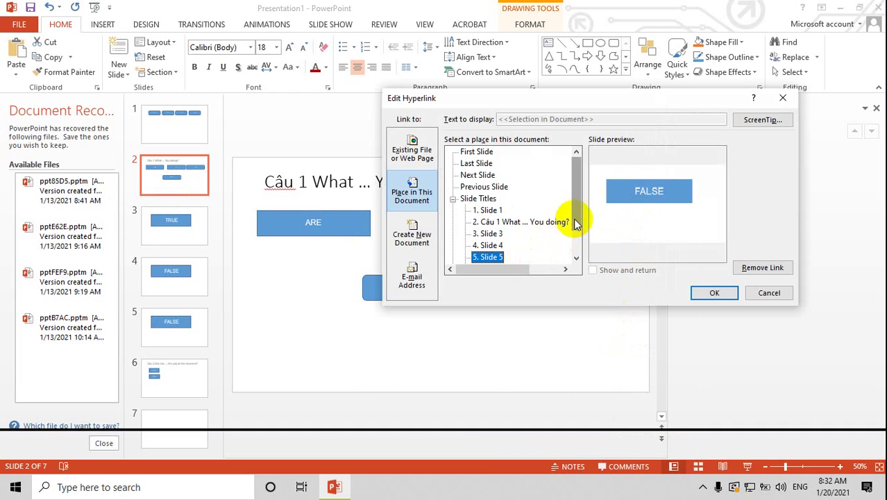
scroll(576, 223, down, 1)
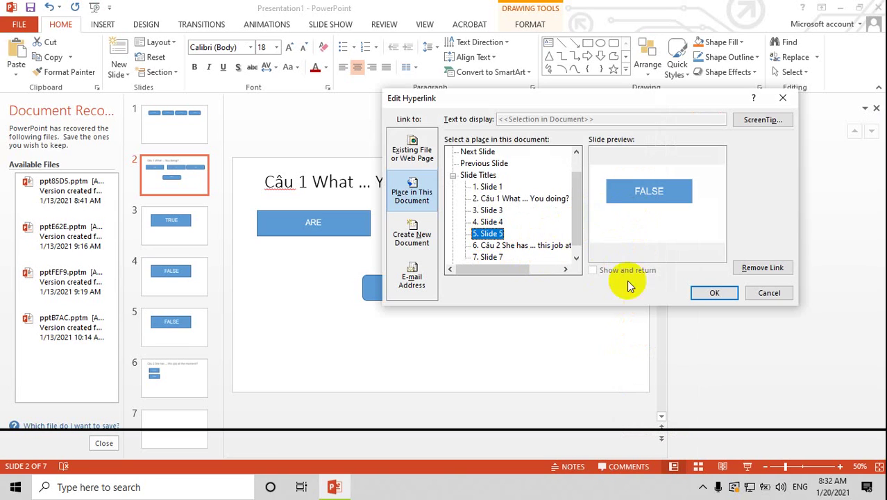
click(712, 293)
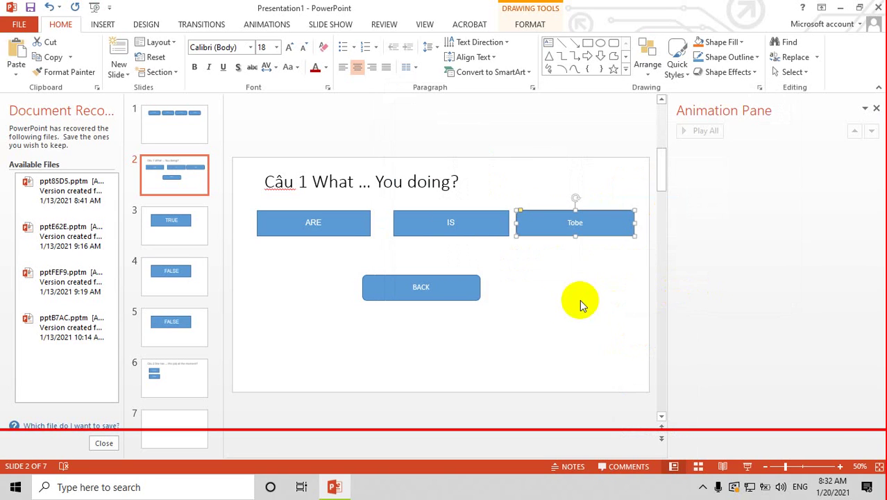
Point the BACK button's hyperlink at slide 1.
click(462, 291)
right_click(461, 291)
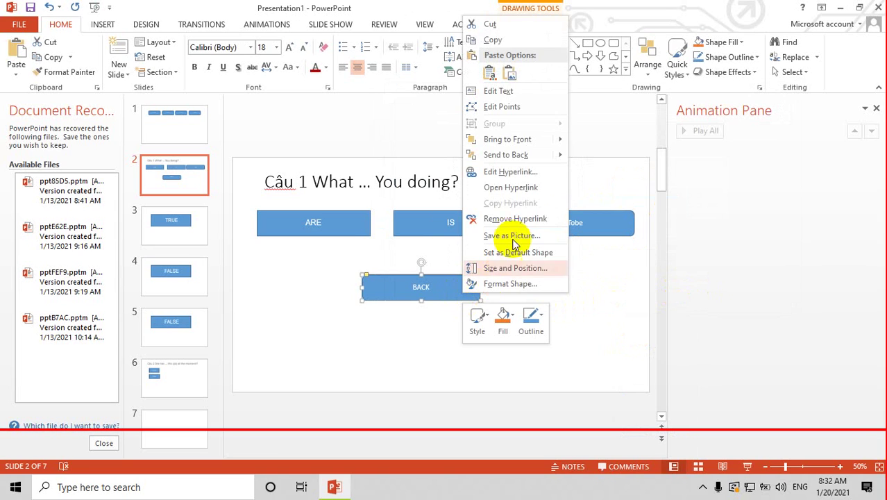
click(503, 173)
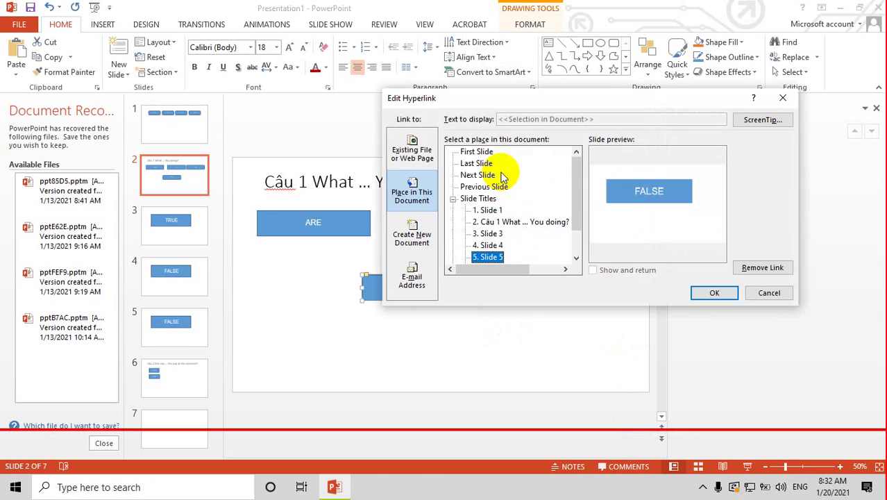
click(493, 211)
click(707, 297)
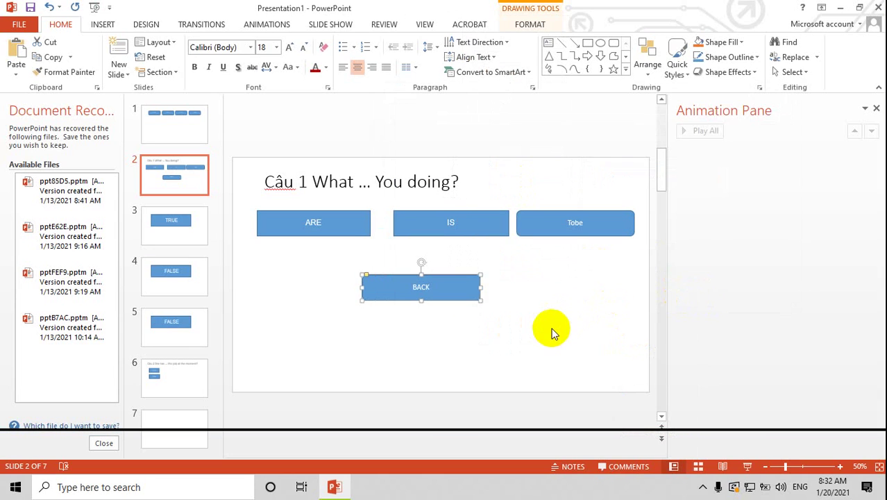
click(548, 332)
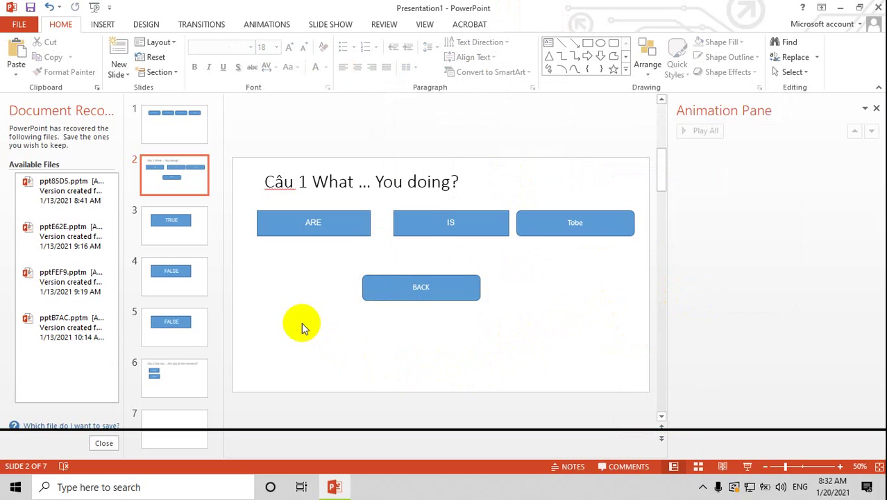
scroll(301, 321, up, 1)
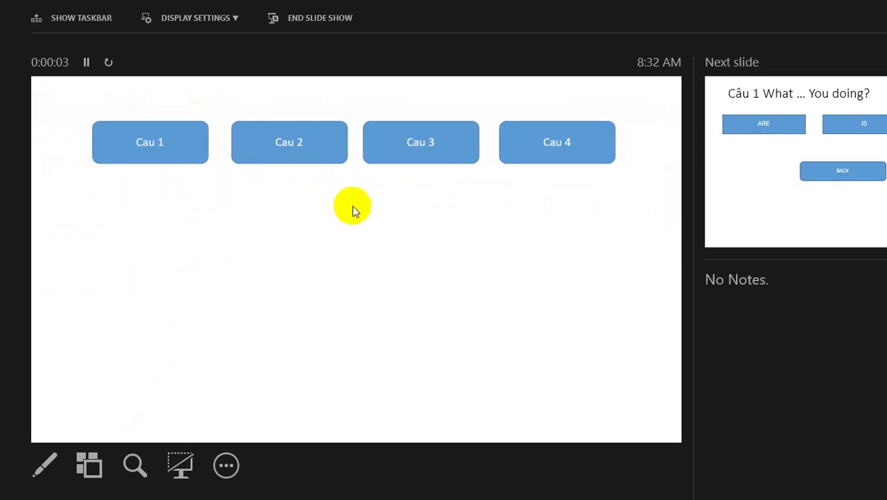
In the running show, go from Cau 1 to question 1 and answer IS to reach FALSE.
click(156, 160)
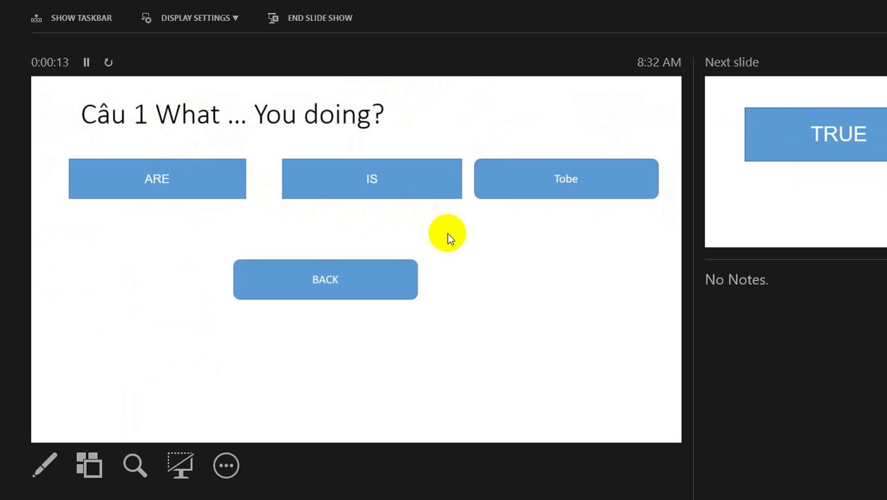
drag(260, 86, 266, 68)
click(354, 183)
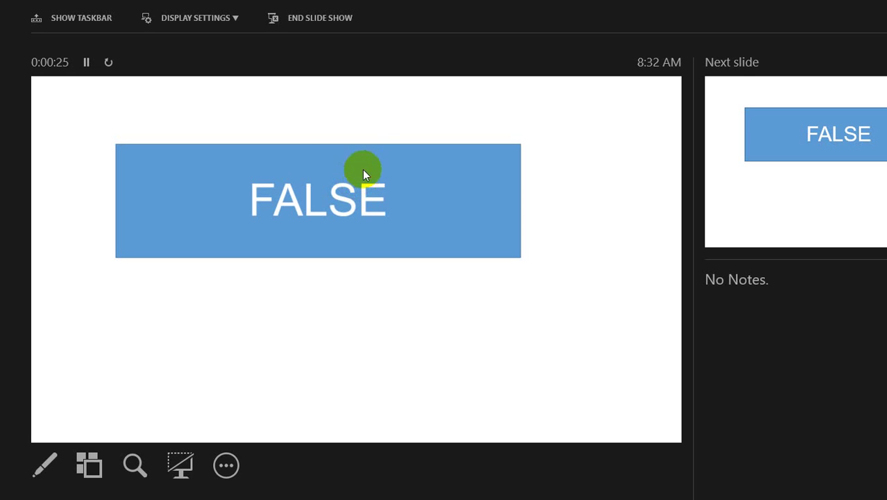
Return to editing slide 3, the TRUE slide, and close the leftover Slide Show window.
key(alt+Tab)
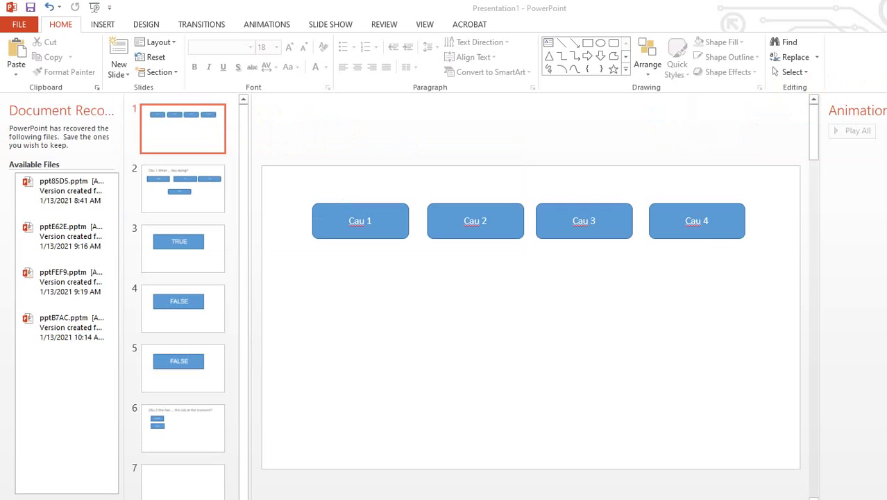
click(194, 257)
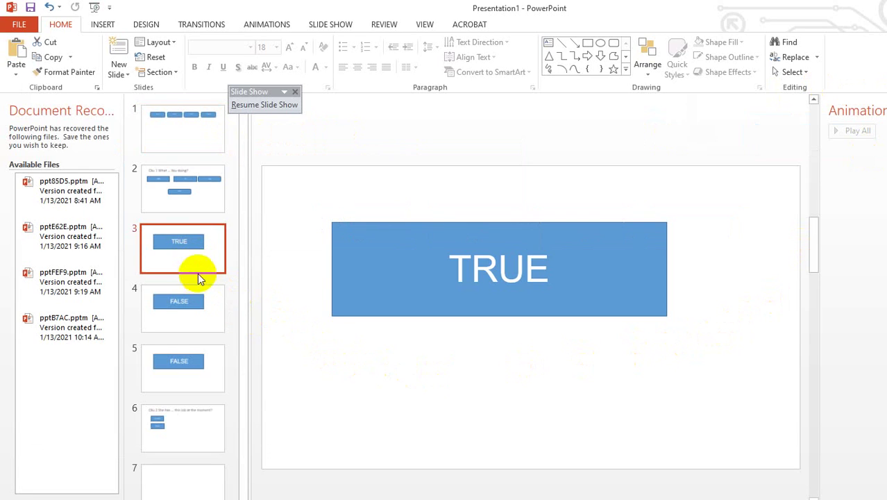
click(103, 25)
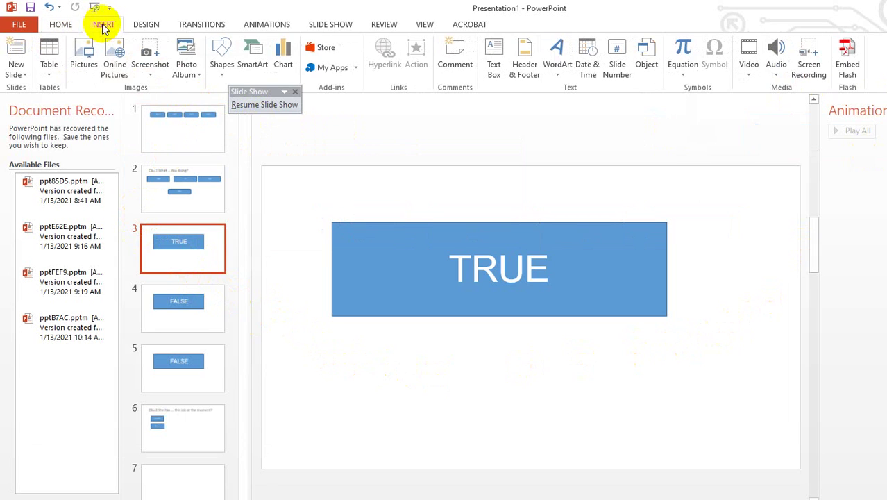
click(222, 65)
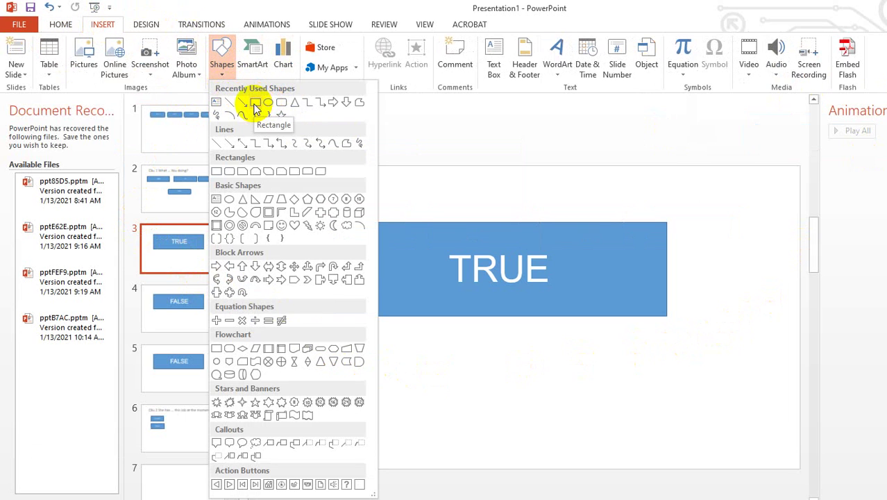
click(352, 363)
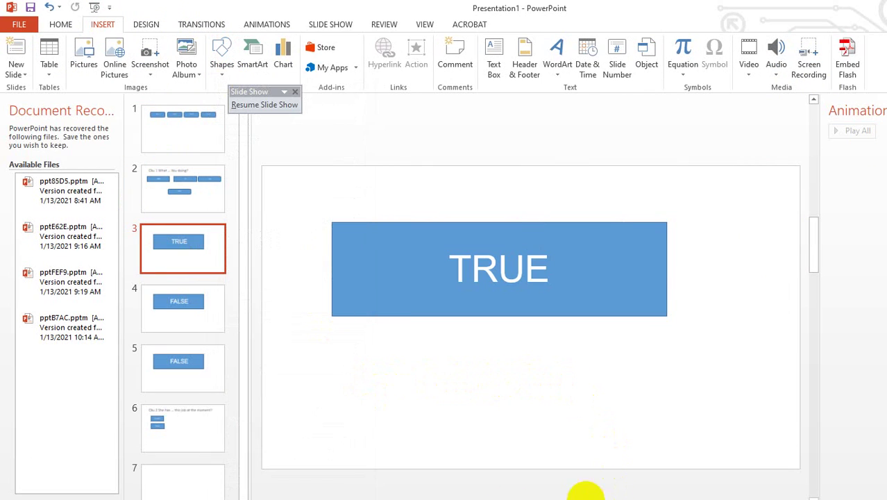
click(335, 499)
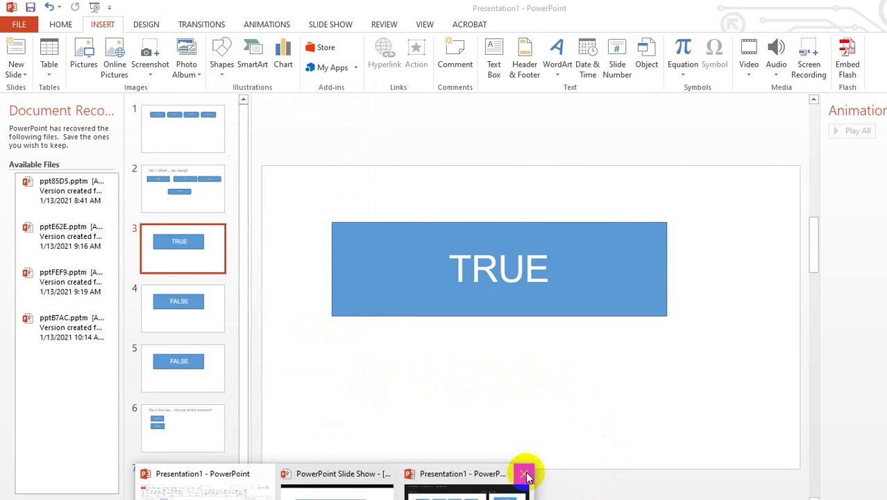
click(524, 474)
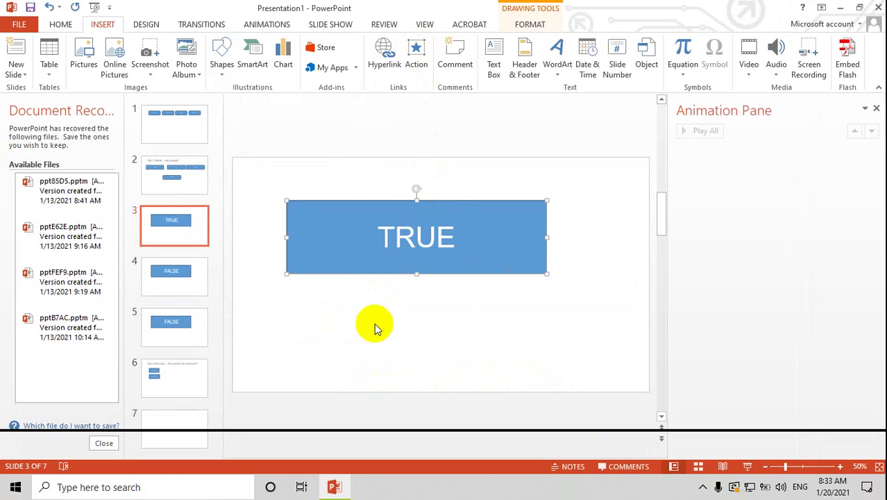
Draw a rounded rectangle under the TRUE box, label it RETURN and enlarge the text twice.
click(221, 55)
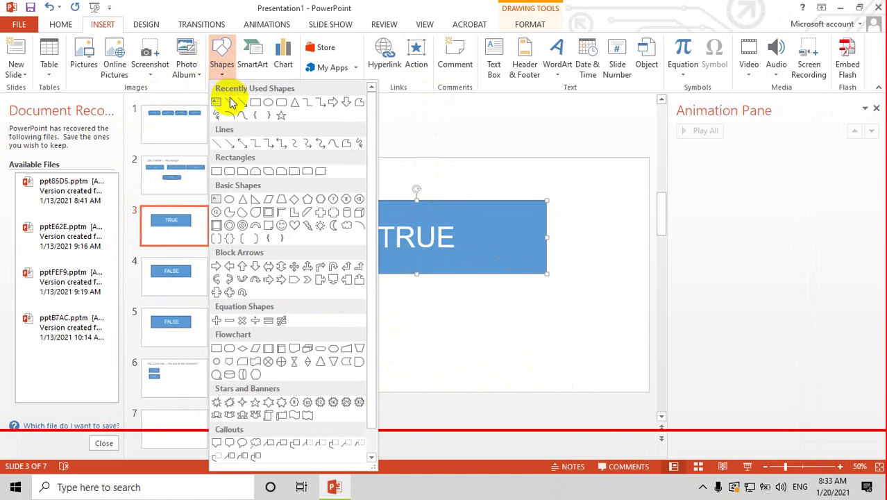
click(264, 104)
drag(333, 301, 492, 348)
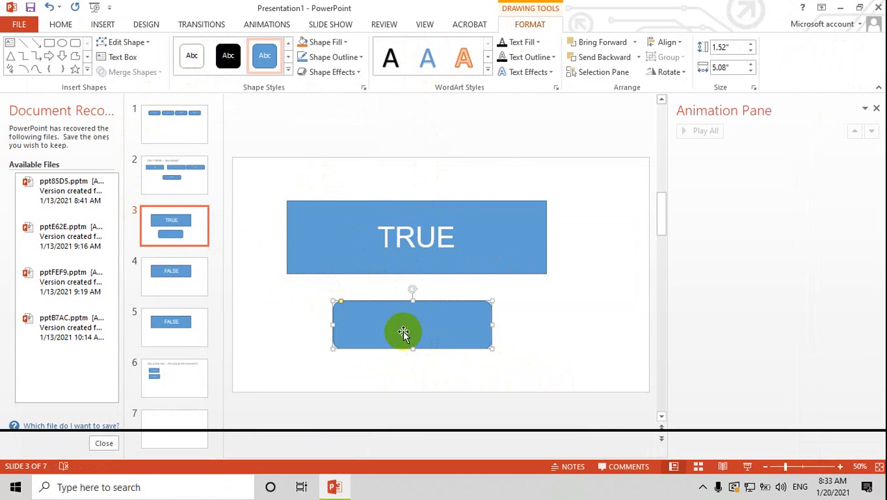
right_click(406, 333)
click(441, 177)
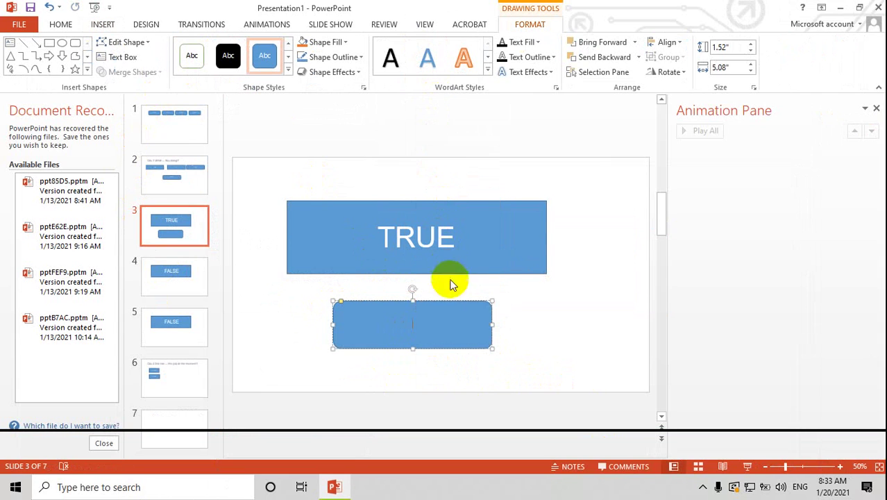
click(460, 322)
text(R)
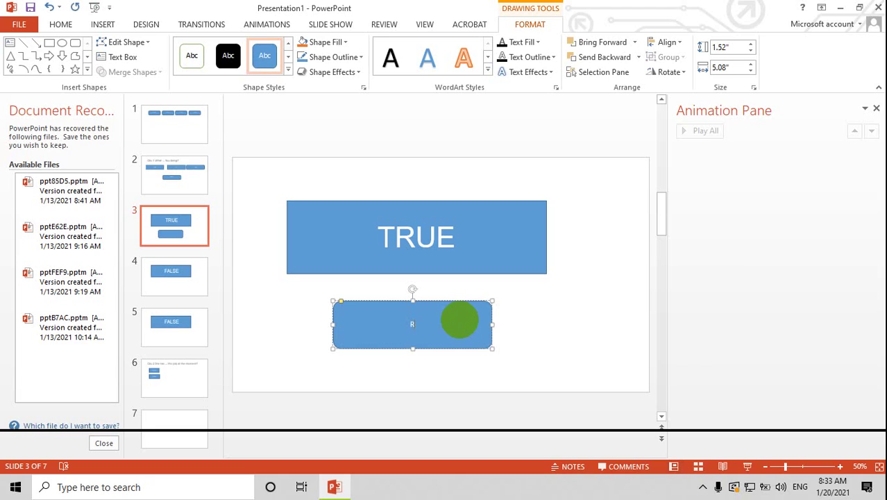
text(ETU)
text(N)
key(ctrl+a)
key(ctrl+bracketright)
key(ctrl+bracketright)
key(ctrl+bracketright)
key(ctrl+bracketright)
key(ctrl+bracketright)
key(ctrl+bracketright)
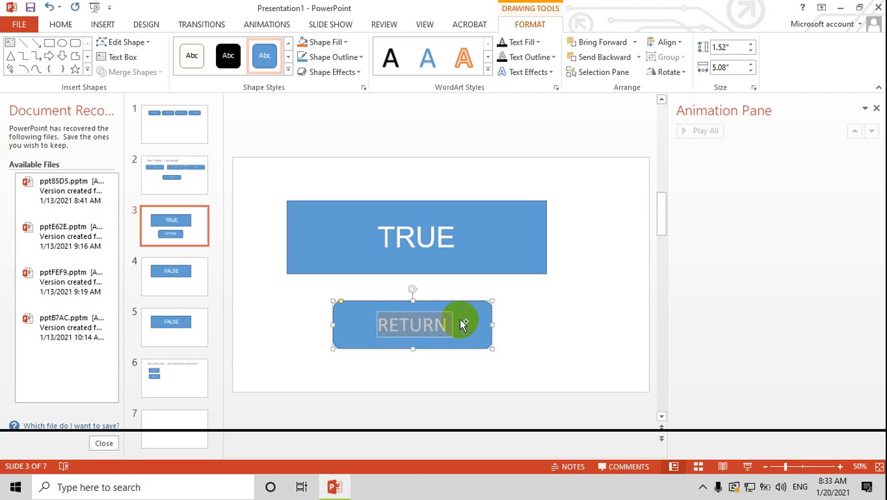
key(ctrl+bracketright)
click(496, 340)
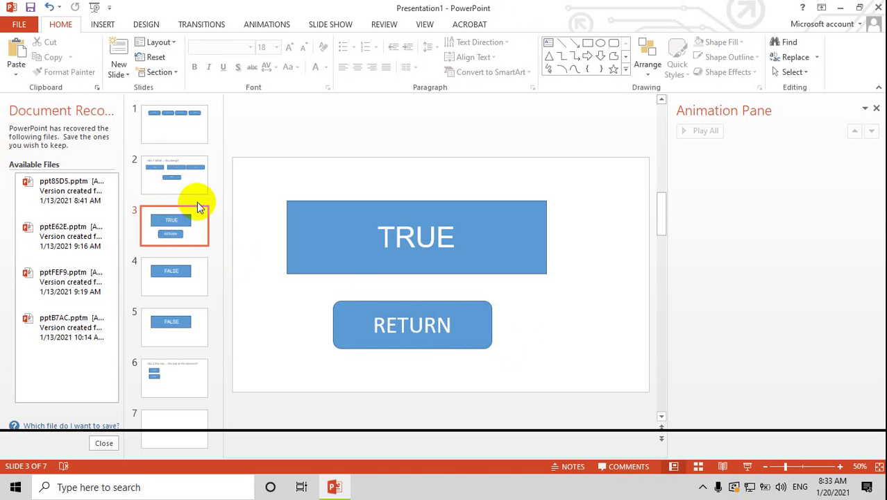
Hyperlink slide 3's RETURN button to slide 2 via Place in This Document.
click(367, 347)
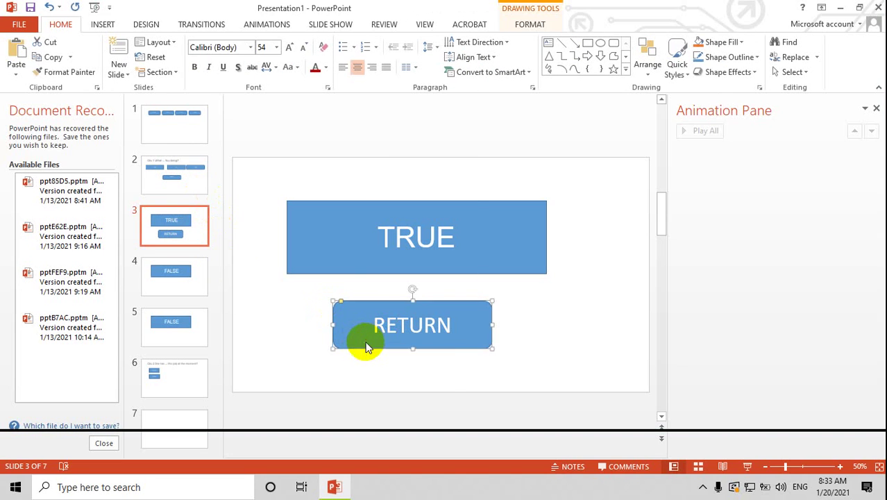
right_click(367, 347)
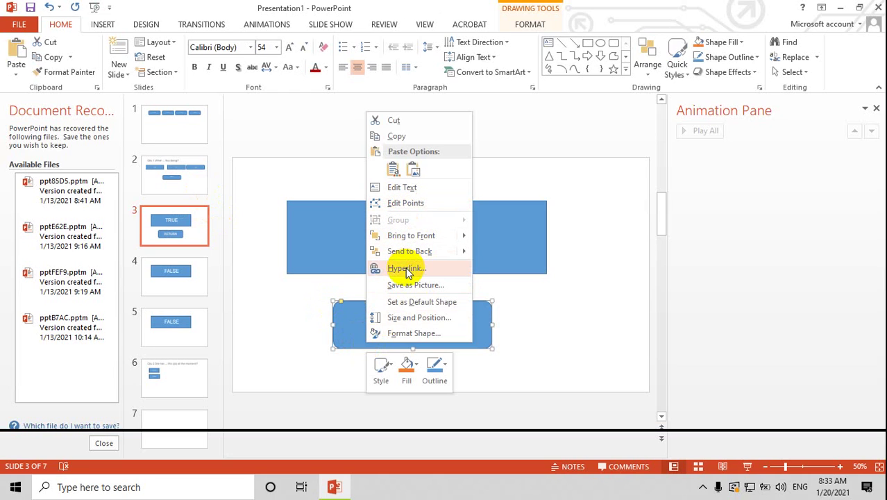
click(407, 269)
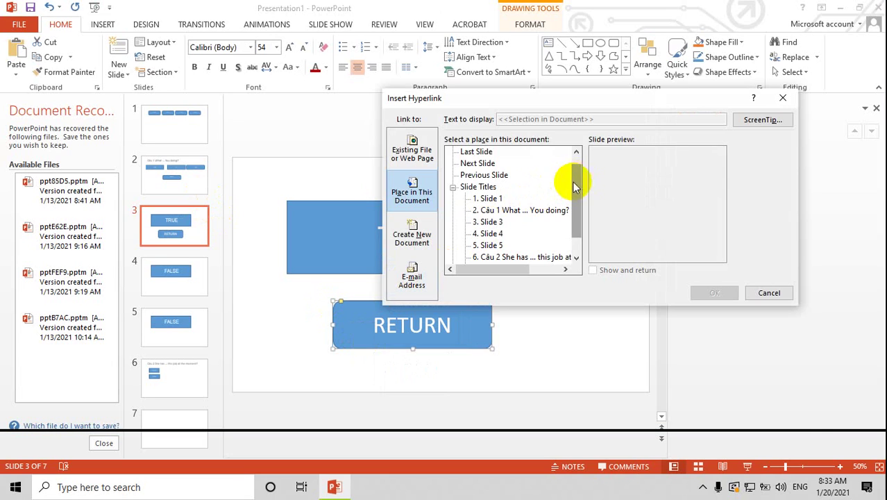
click(520, 210)
click(714, 292)
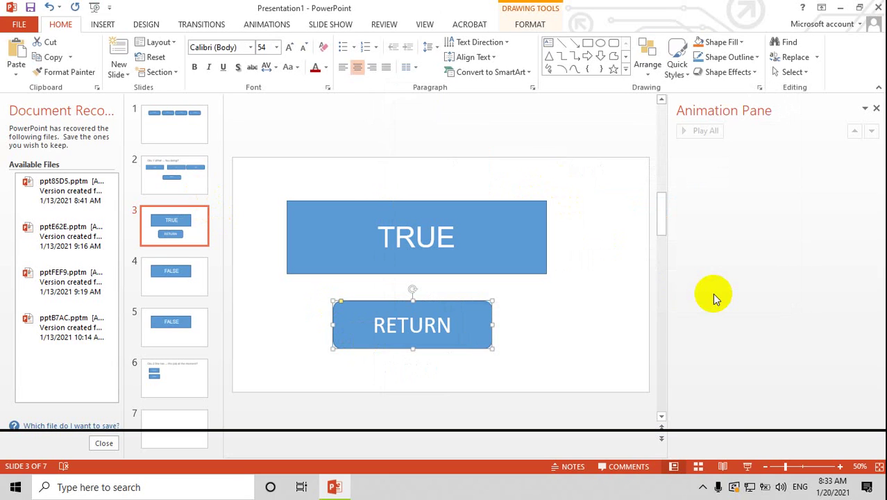
On slide 4, draw a rounded rectangle under FALSE labelled RETURN in enlarged text.
click(185, 292)
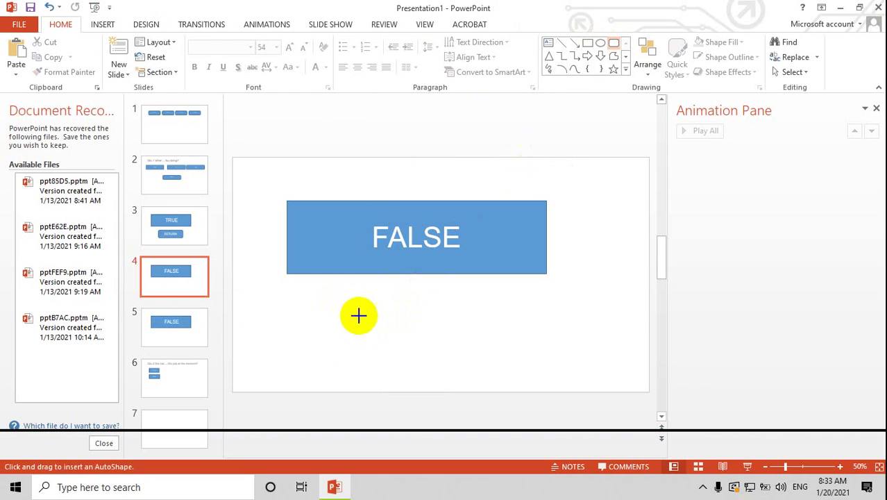
drag(339, 304, 509, 355)
right_click(430, 330)
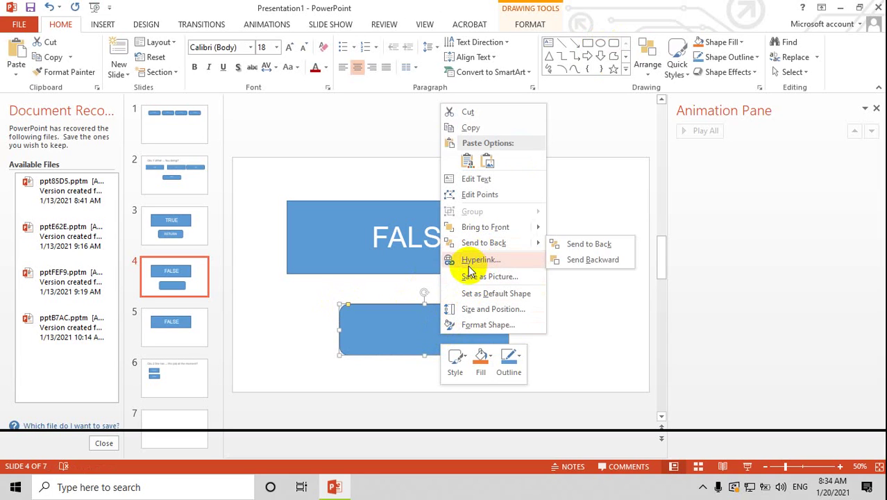
click(476, 179)
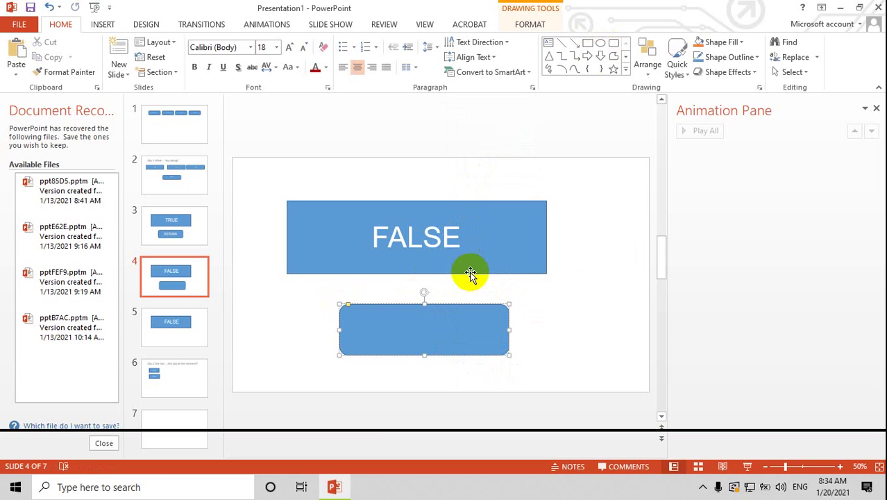
text(RET)
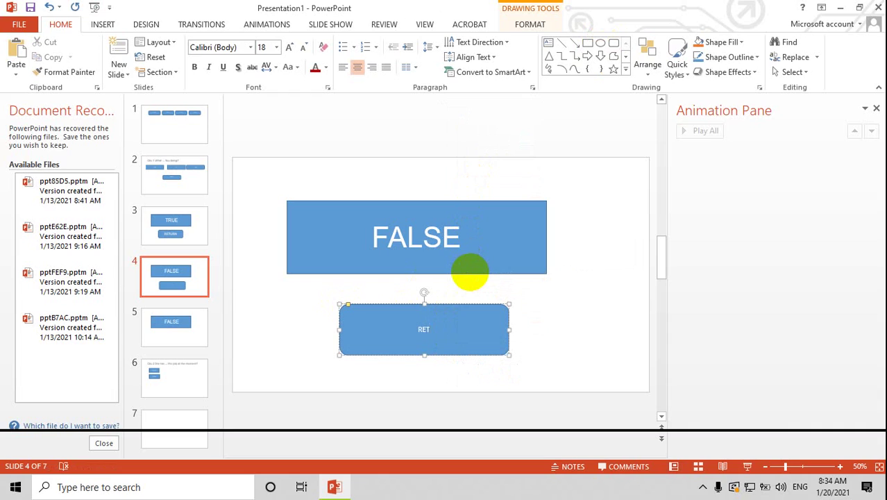
text(URN)
key(ctrl+a)
key(ctrl+shift+period)
key(ctrl+shift+period)
key(ctrl+shift+period)
key(ctrl+shift+period)
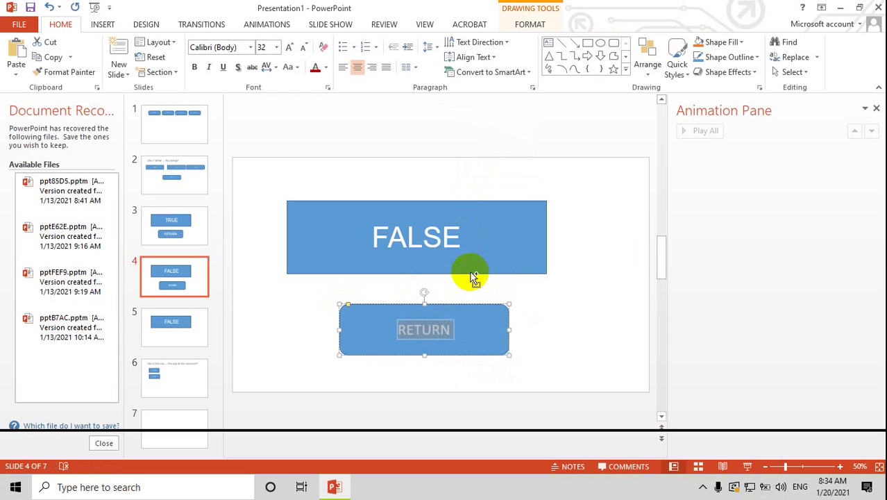
key(ctrl+shift+period)
key(ctrl+shift+period)
key(ctrl+shift+period)
key(ctrl+shift+period)
key(ctrl+shift+period)
key(ctrl+shift+period)
key(ctrl+shift+period)
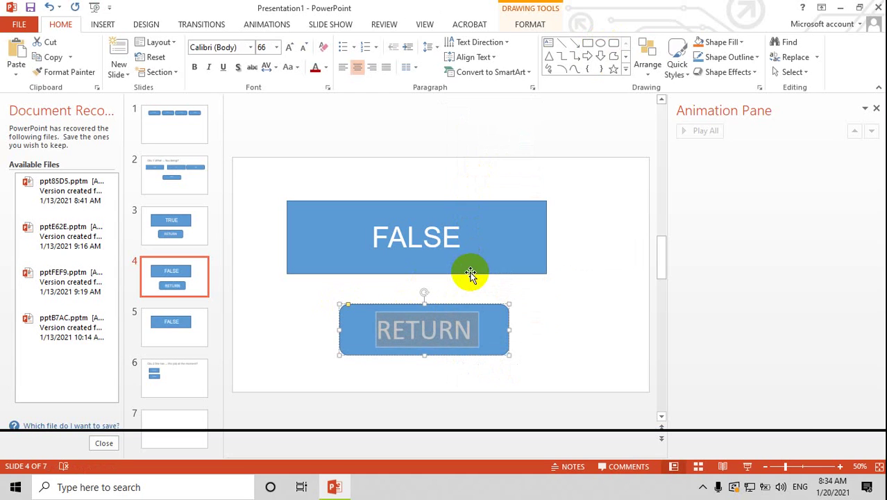
click(570, 330)
Hyperlink the slide 4 RETURN button to slide 2.
click(475, 337)
right_click(481, 336)
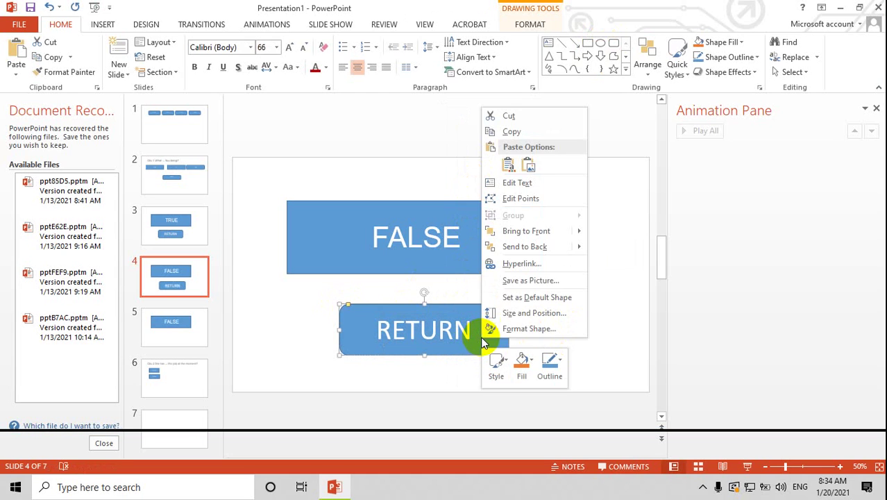
click(512, 262)
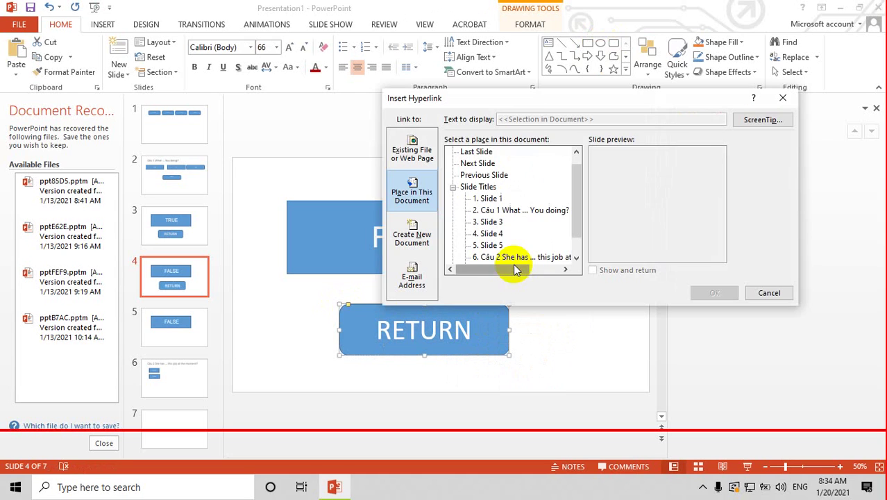
click(498, 211)
click(710, 292)
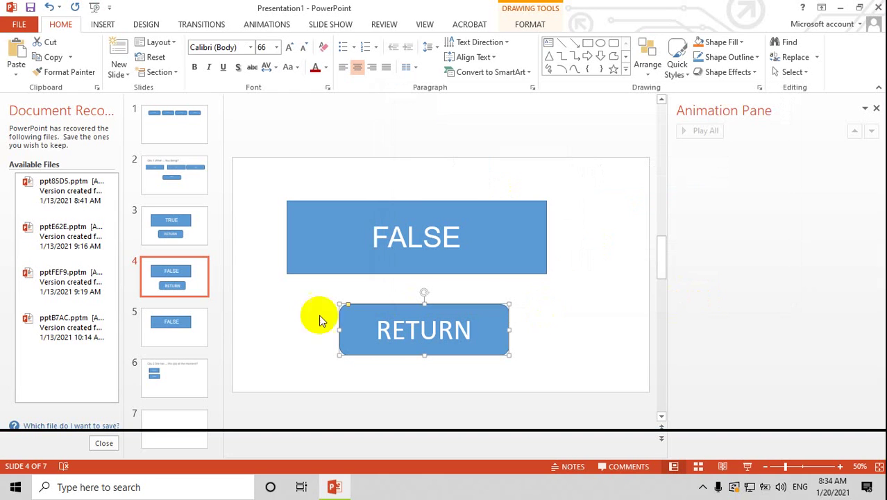
On slide 5, draw a rounded rectangle under FALSE labelled RETURN in enlarged text.
click(173, 328)
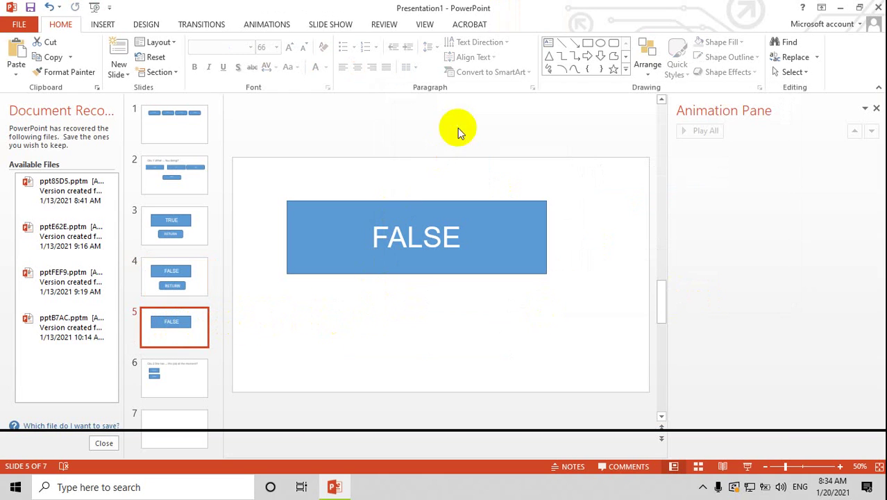
click(614, 43)
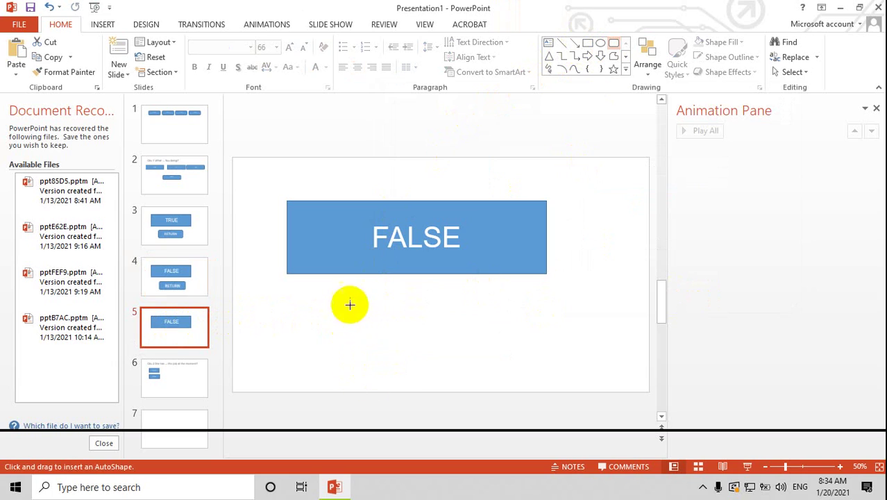
drag(334, 302, 502, 357)
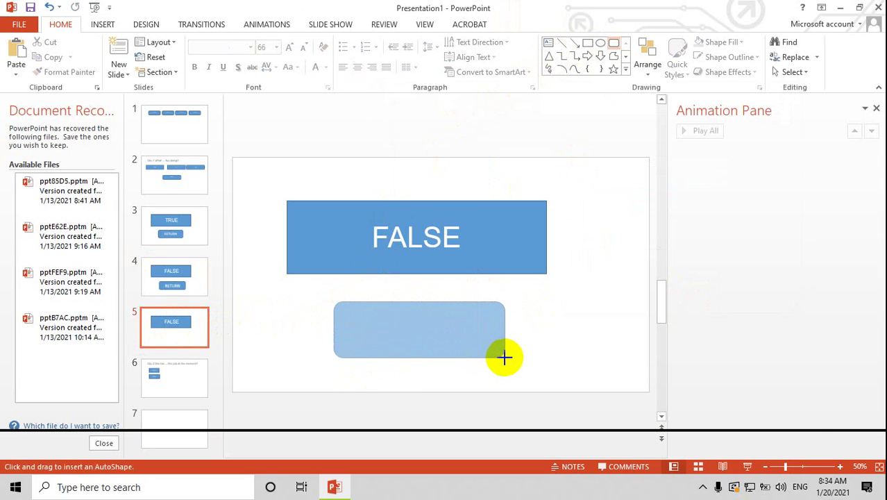
drag(502, 358, 505, 358)
right_click(447, 330)
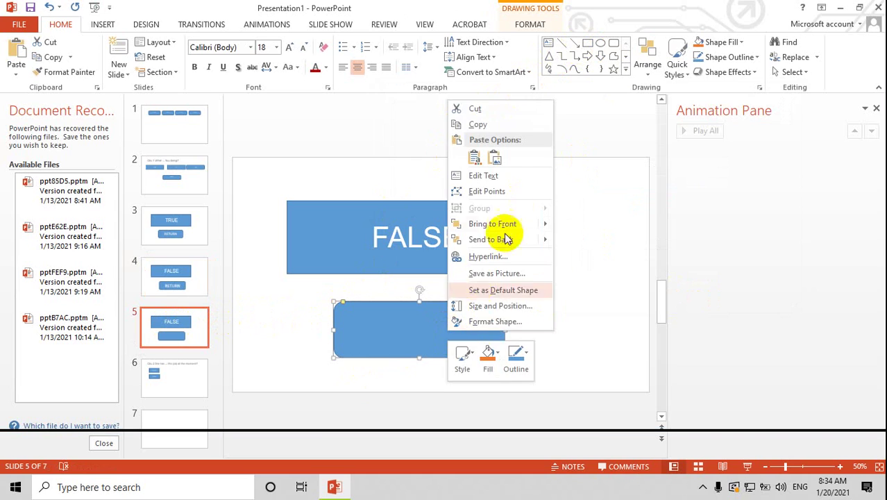
click(490, 175)
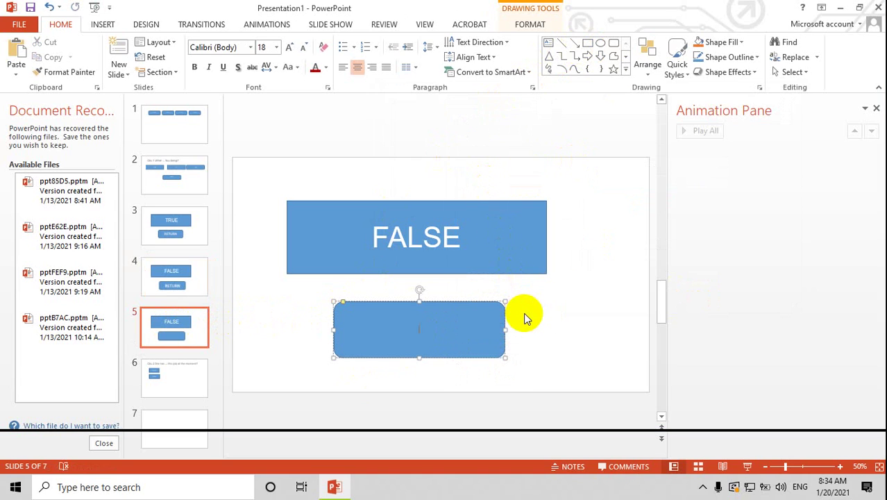
text(R)
text(ETU)
text(RN)
key(ctrl+a)
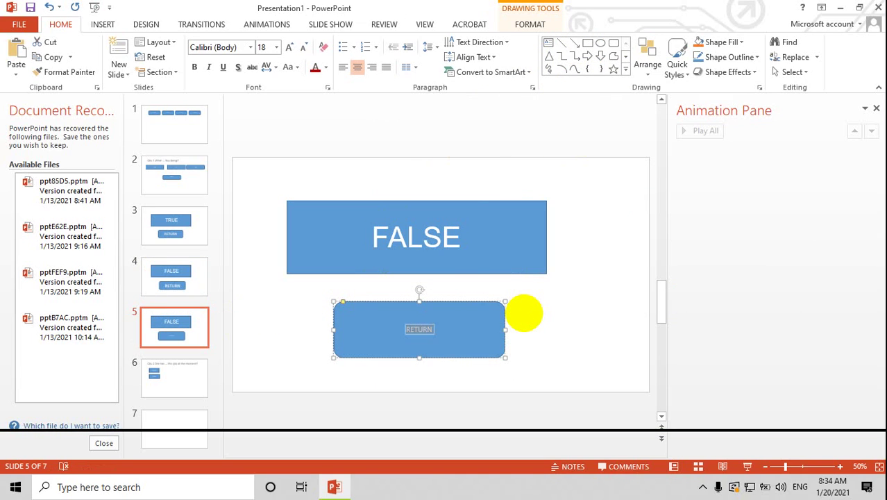
key(ctrl+shift+period)
key(ctrl+shift+period)
key(ctrl+shift+period)
key(ctrl+shift+period)
key(ctrl+shift+period)
key(ctrl+shift+period)
key(ctrl+shift+period)
key(ctrl+shift+period)
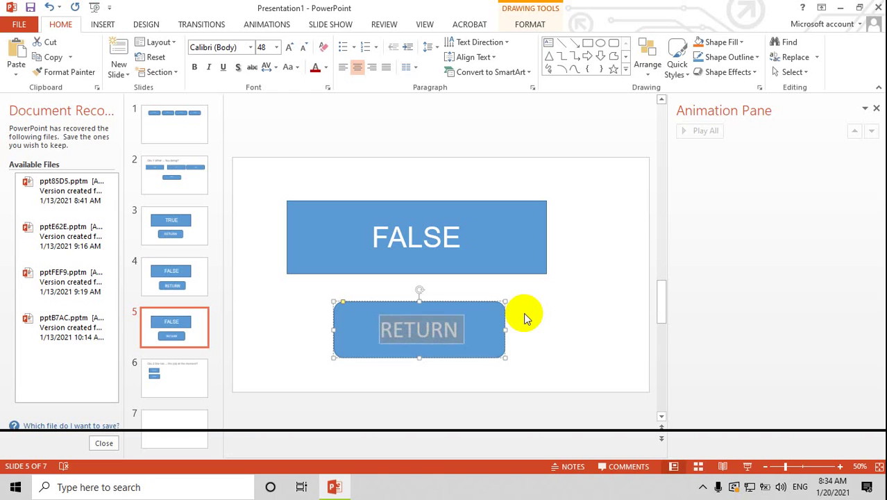
key(ctrl+shift+period)
key(ctrl+shift+period)
key(ctrl+shift+period)
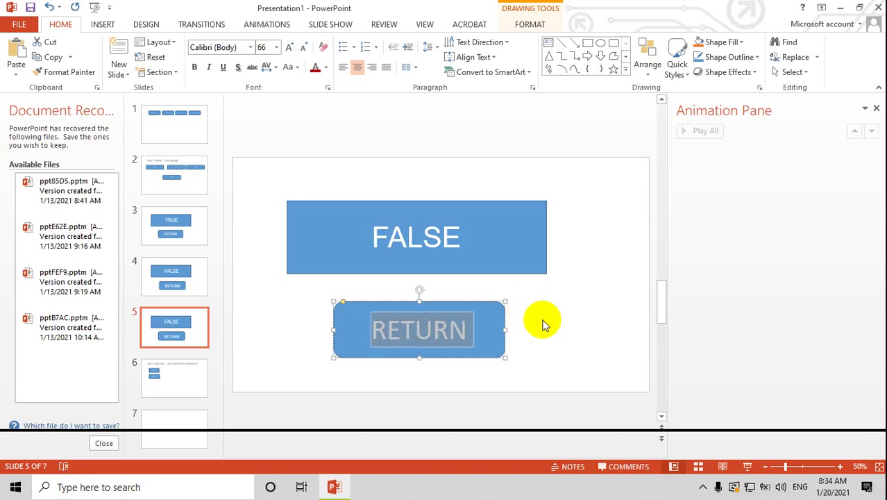
click(549, 327)
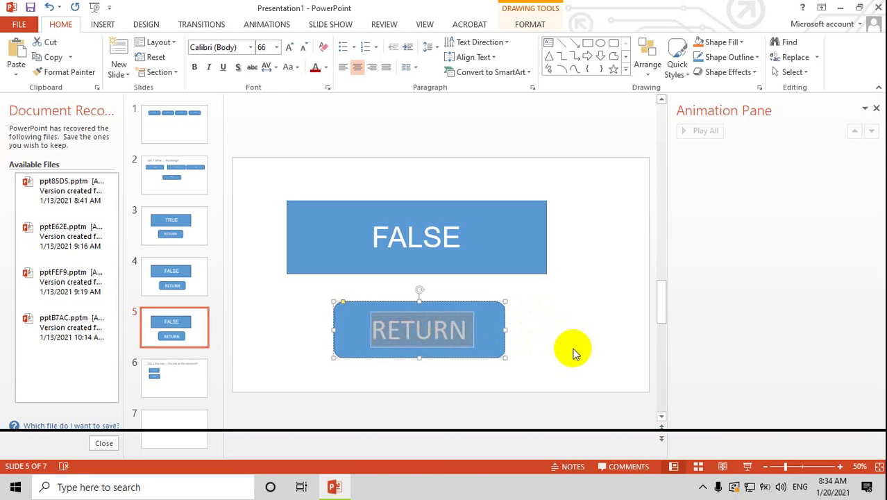
Hyperlink the slide 5 RETURN button to slide 2, the Câu 1 question.
right_click(482, 343)
click(517, 272)
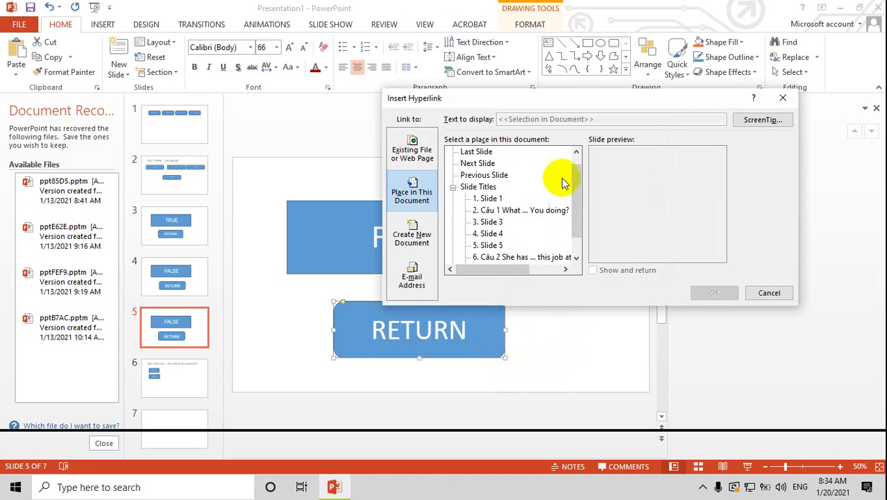
click(534, 211)
click(714, 292)
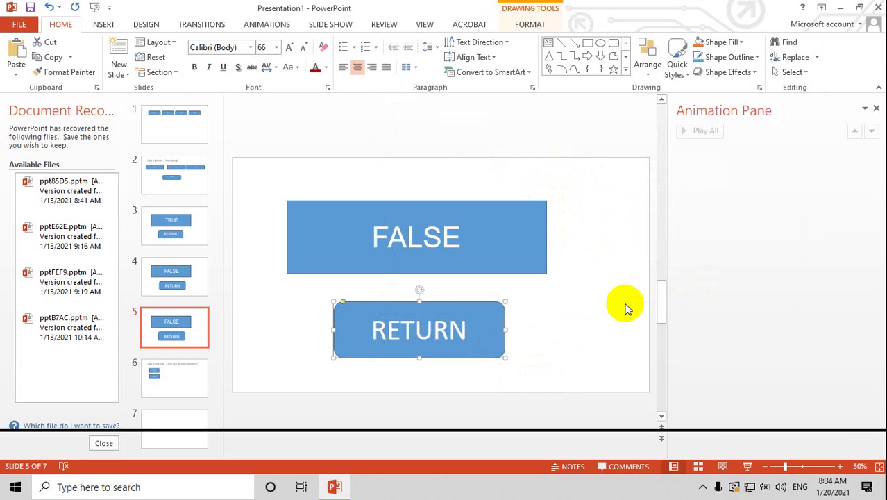
click(613, 316)
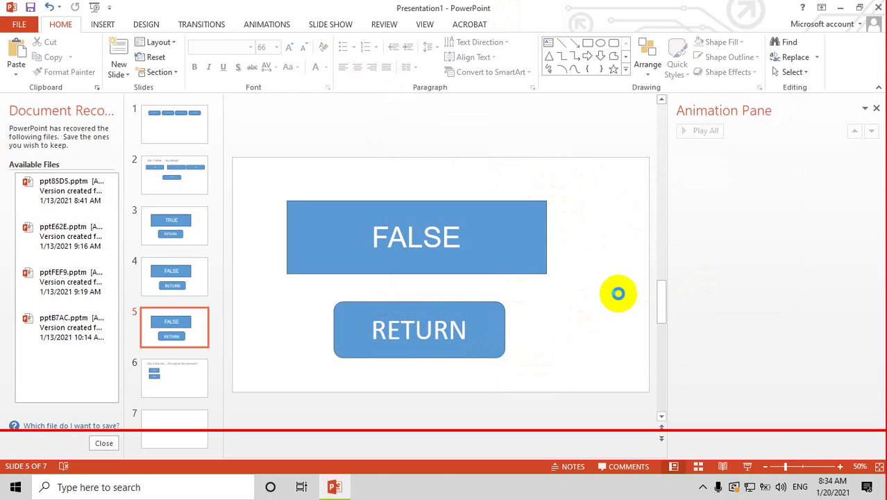
Start the slide show and test Câu 1: a TRUE answer, then IS and Tobe to FALSE, returning each time.
key(alt+F5)
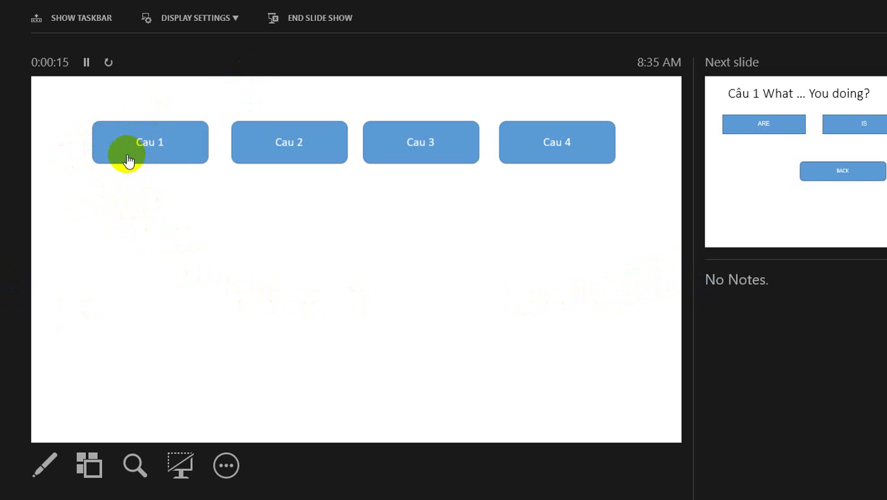
click(127, 159)
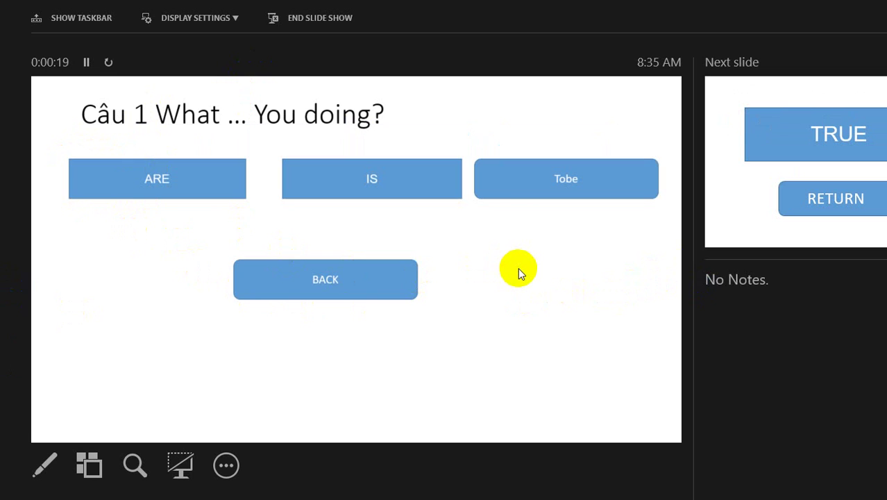
click(202, 191)
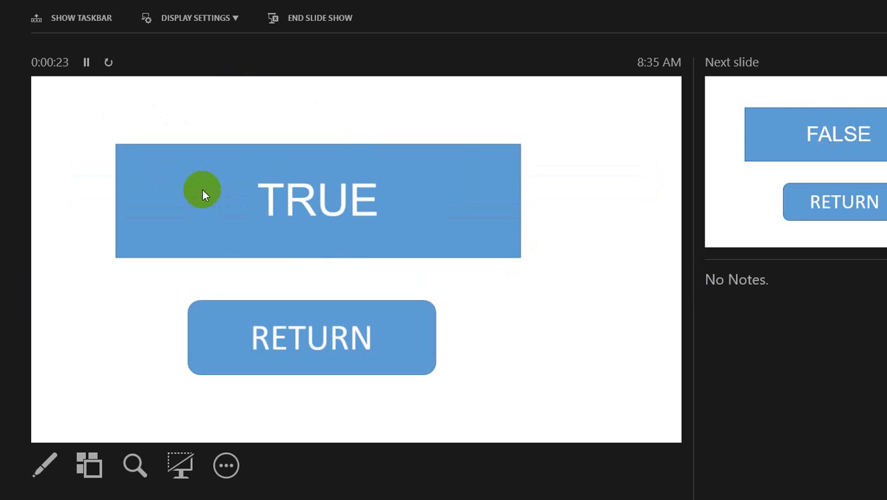
click(327, 347)
click(347, 202)
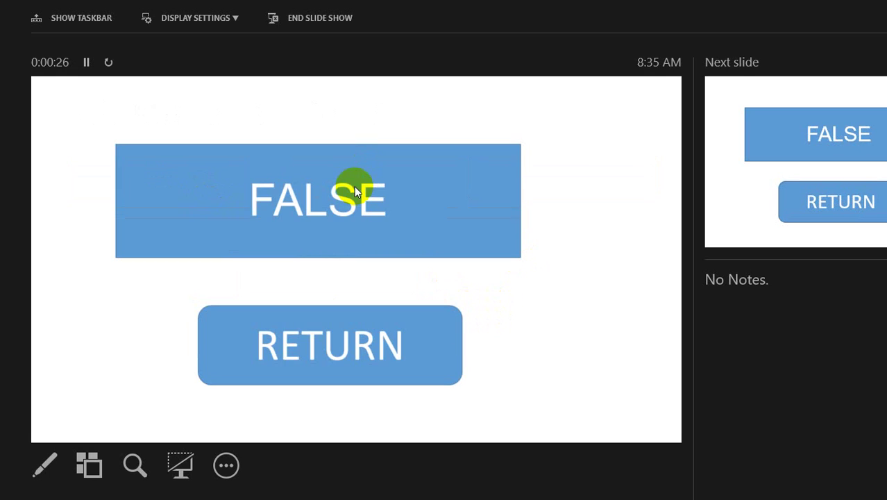
click(345, 350)
click(532, 185)
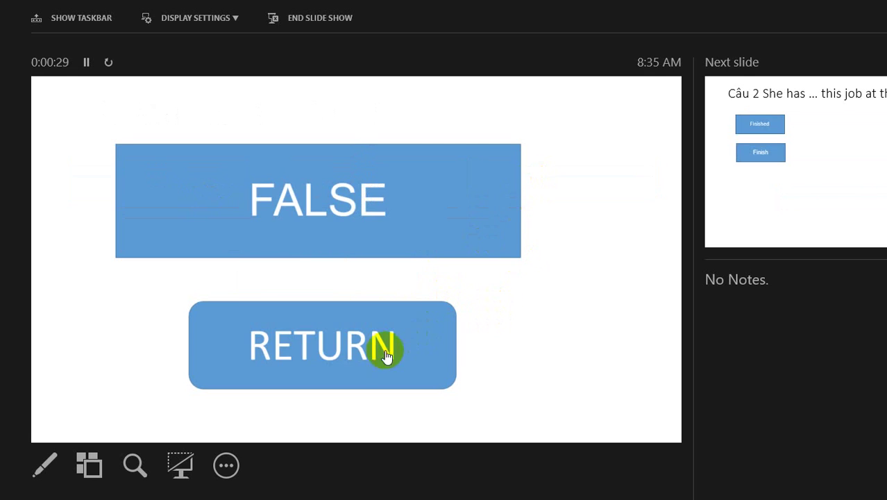
click(356, 355)
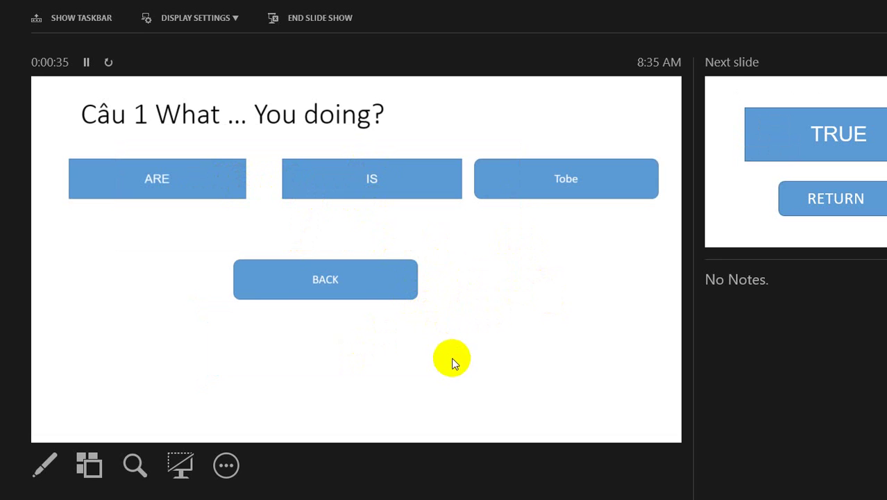
Go BACK to the Câu 1–4 menu and try the Finished answer on Câu 2.
click(338, 288)
click(304, 150)
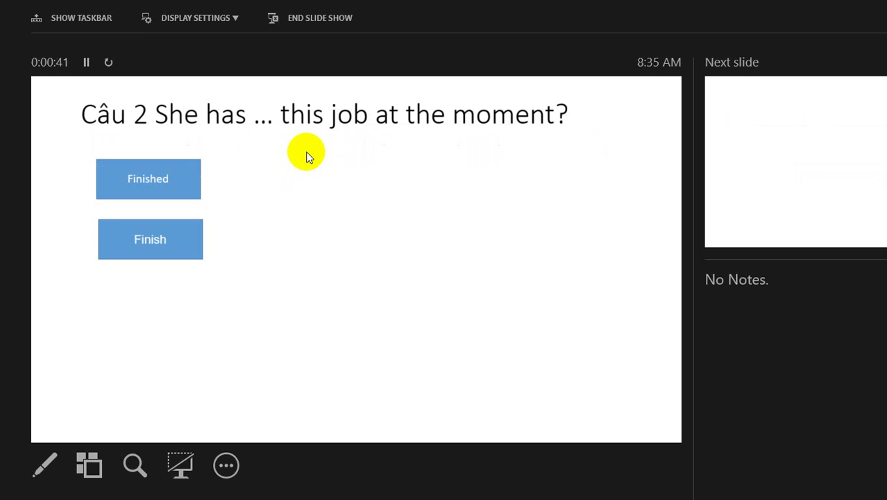
click(146, 181)
Exit the quiz slide show and minimise the PowerPoint window.
key(Escape)
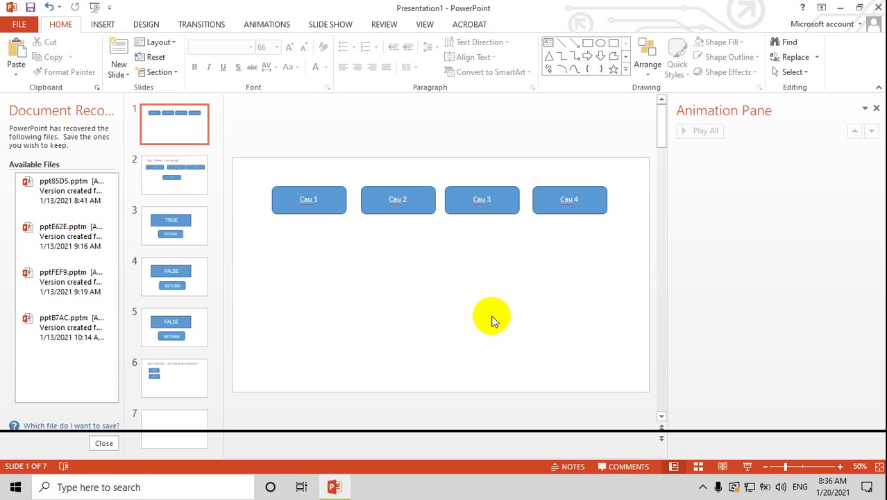
click(843, 8)
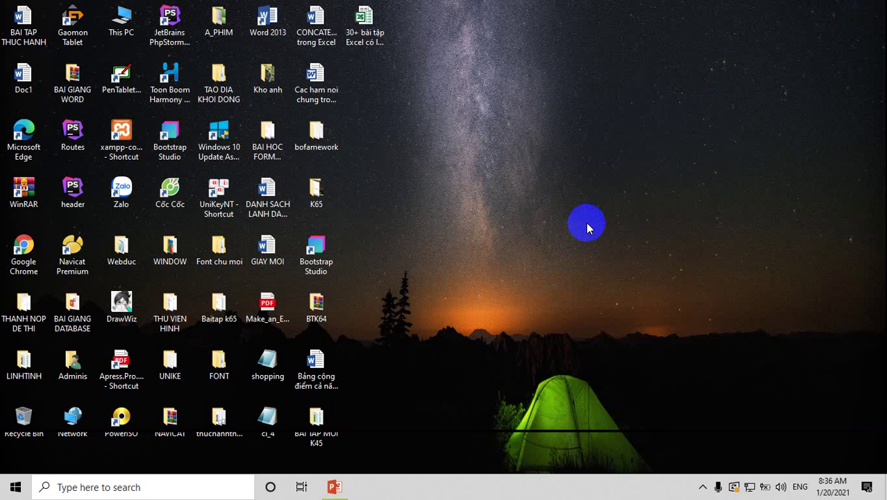
Refresh the desktop and switch the projection mode to PC screen only.
right_click(541, 115)
click(431, 167)
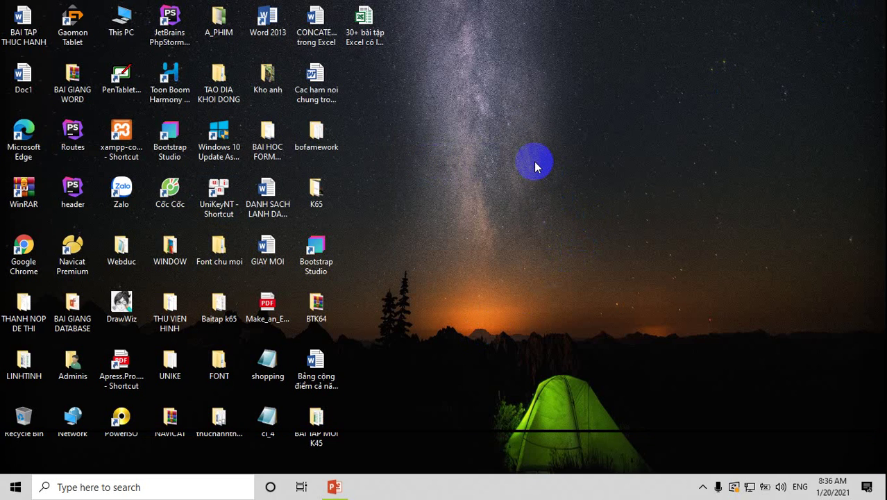
key(super+p)
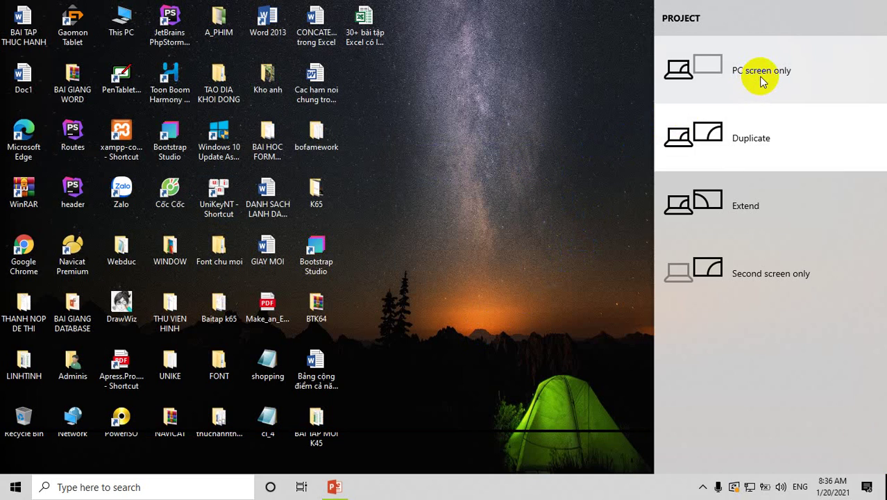
click(762, 76)
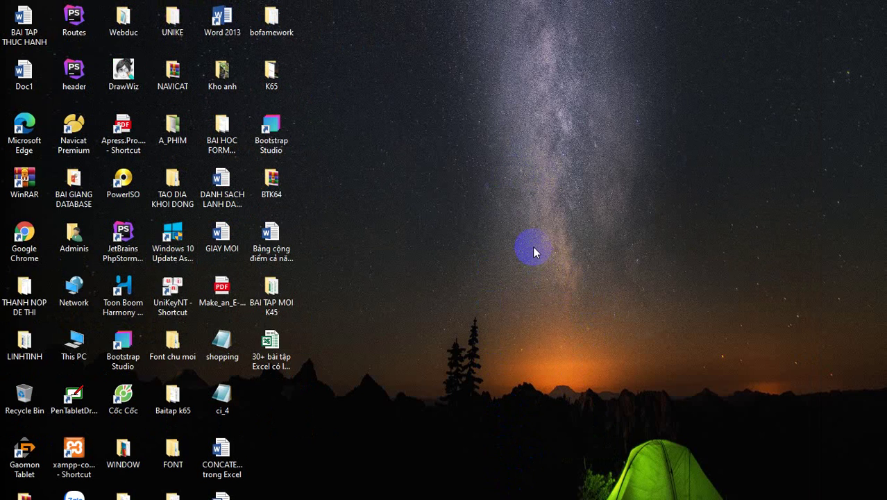
Refresh the desktop again and launch Google Chrome from its desktop icon.
right_click(511, 168)
click(431, 194)
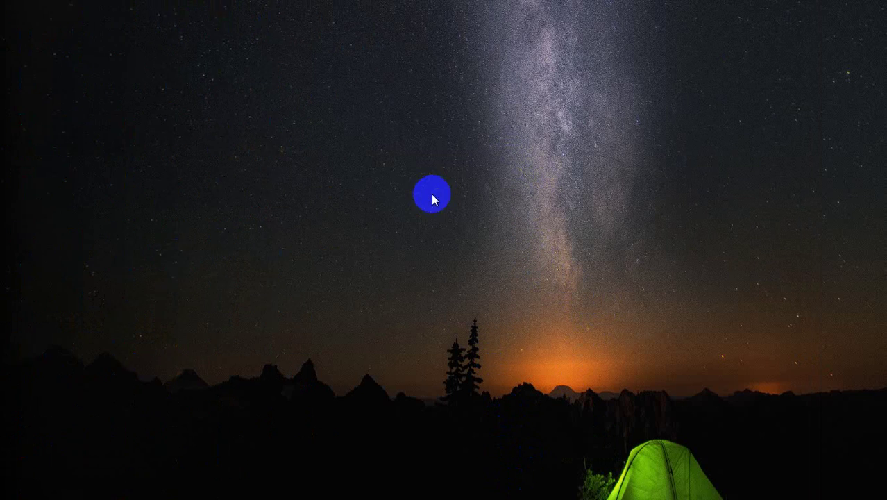
double_click(25, 236)
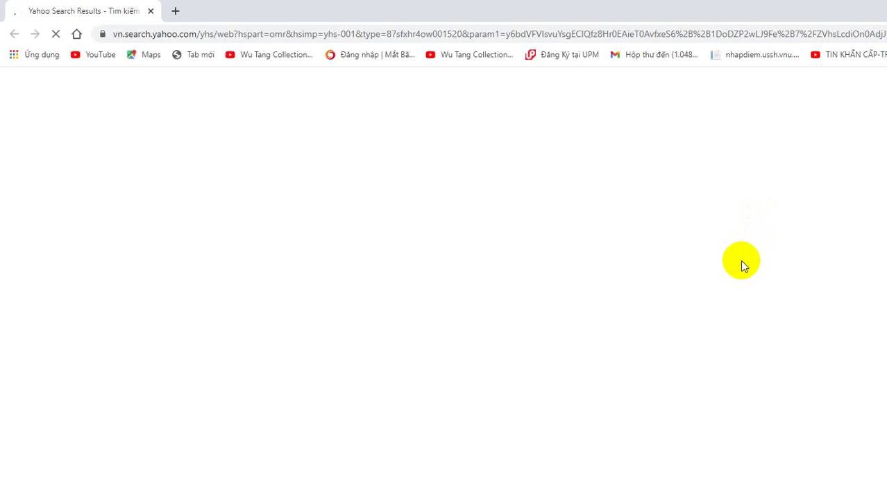
Open a new Chrome tab and go to YouTube via its shortcut tile.
click(175, 11)
click(450, 251)
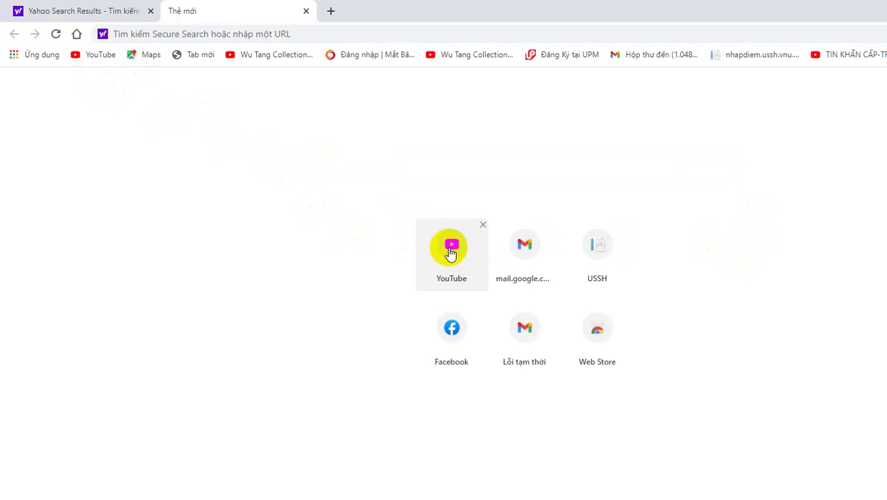